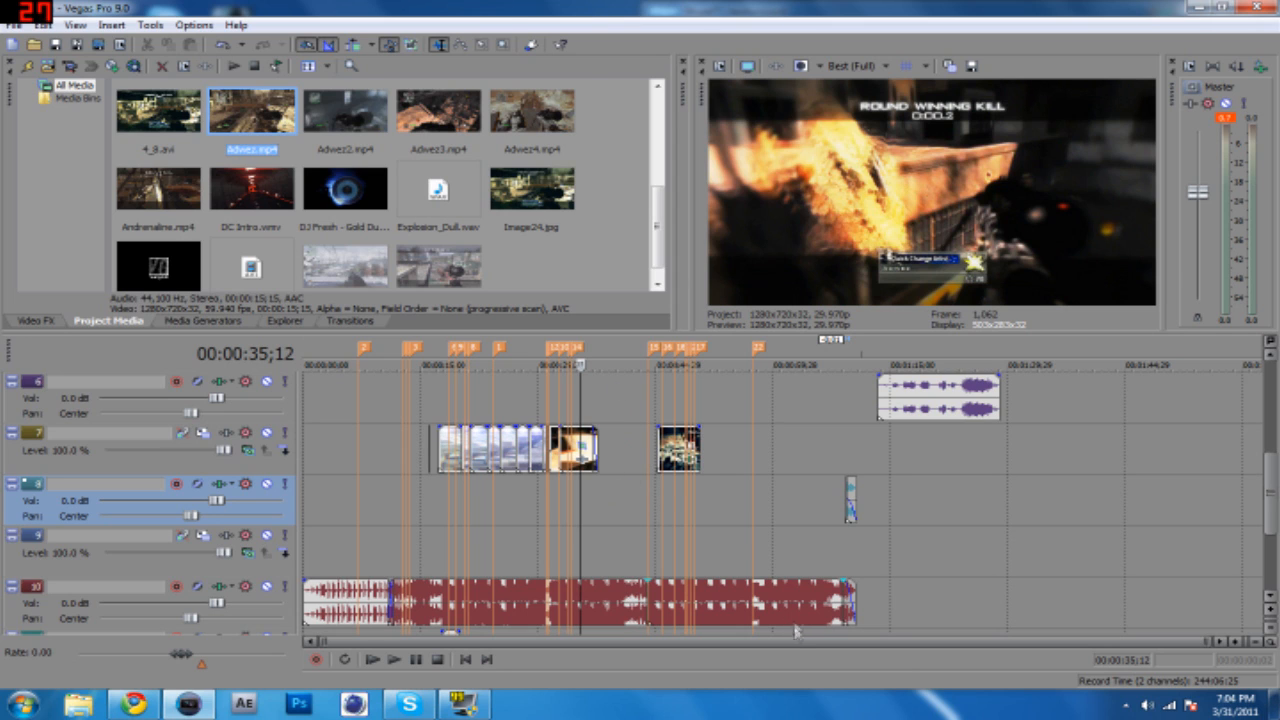
- Look over the clips on the open project's tracks and preview frames at several points along the timeline
drag(1272, 517, 1272, 489)
click(508, 516)
click(572, 514)
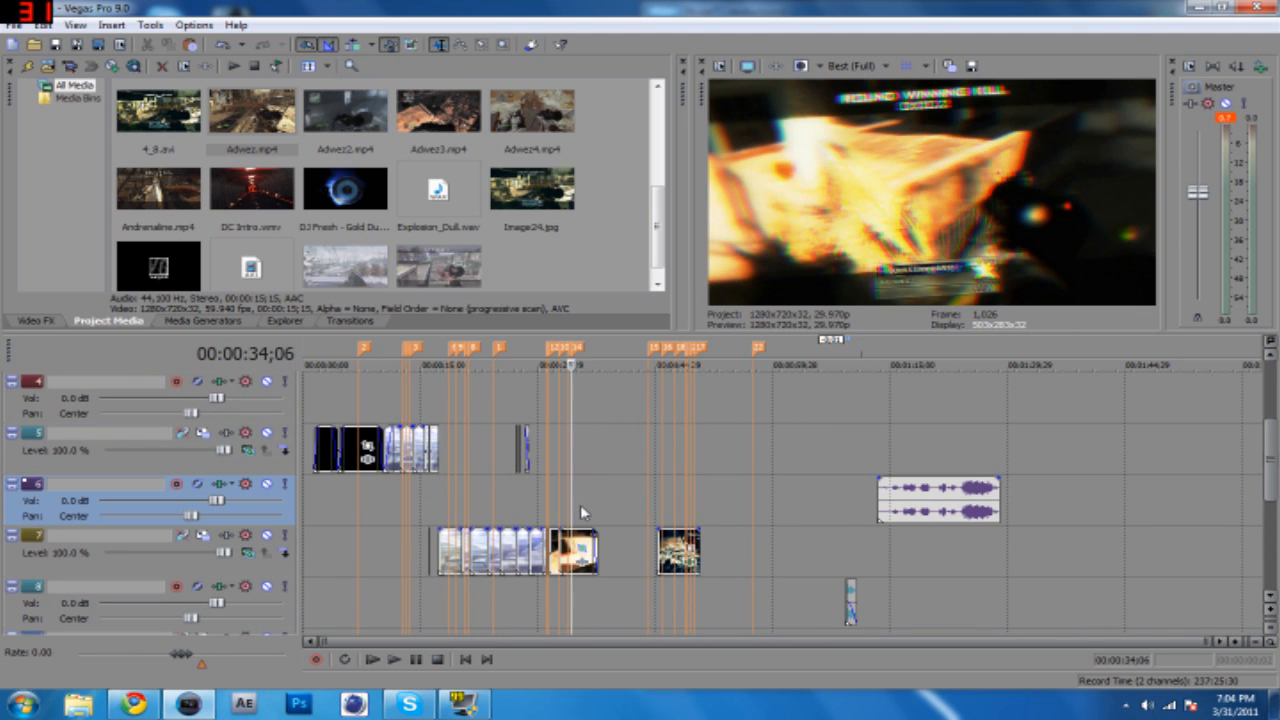
click(663, 510)
click(796, 496)
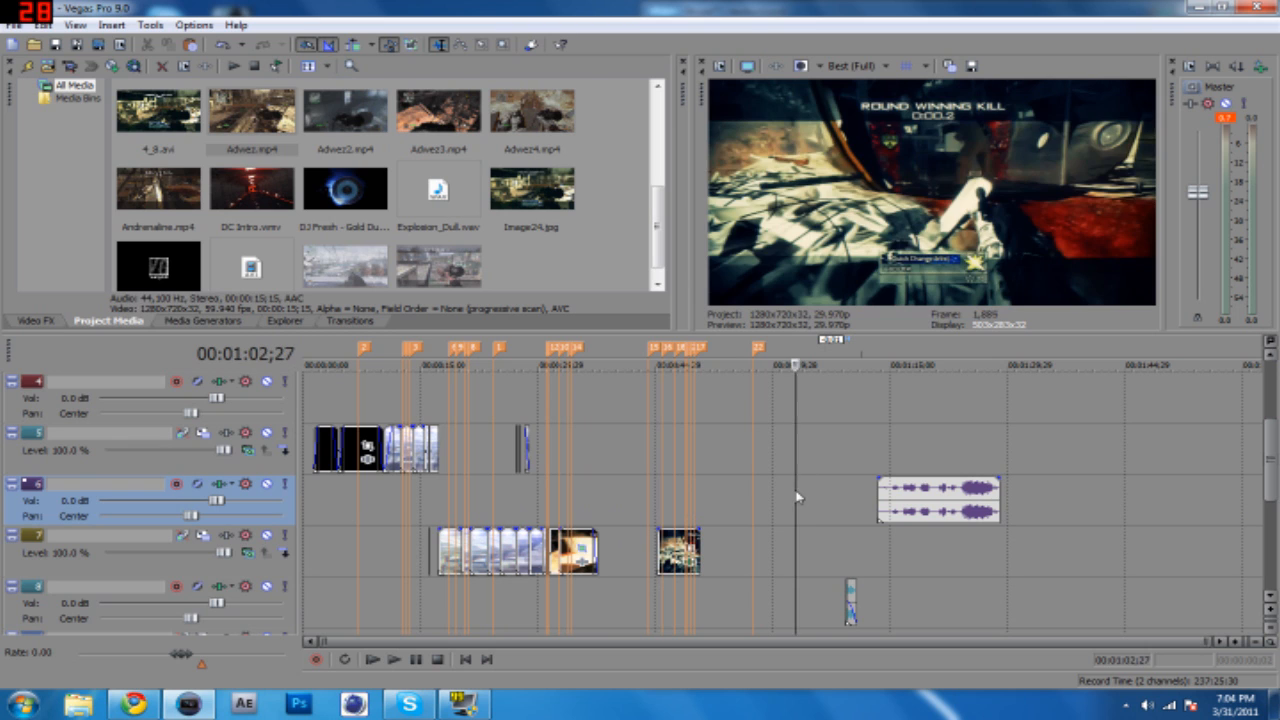
click(782, 496)
click(751, 491)
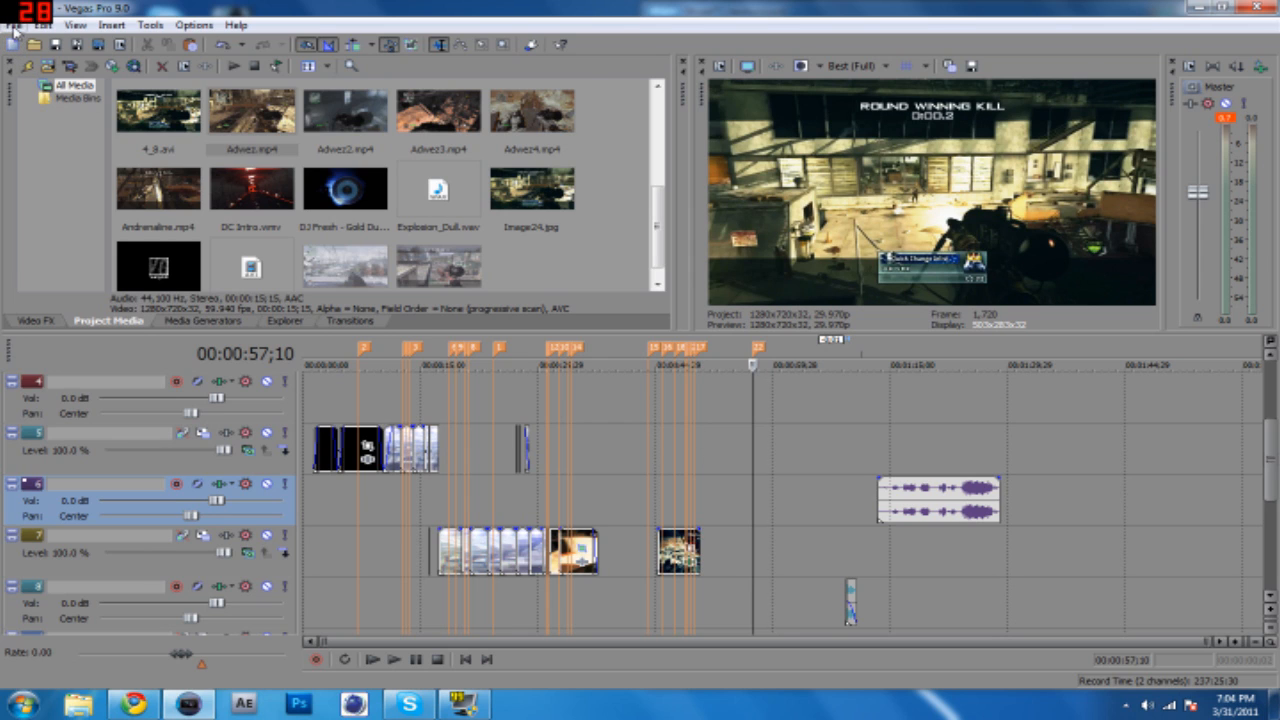
- Create a new empty project, keeping the 1280x720, 29.970 fps video settings
click(13, 24)
click(34, 44)
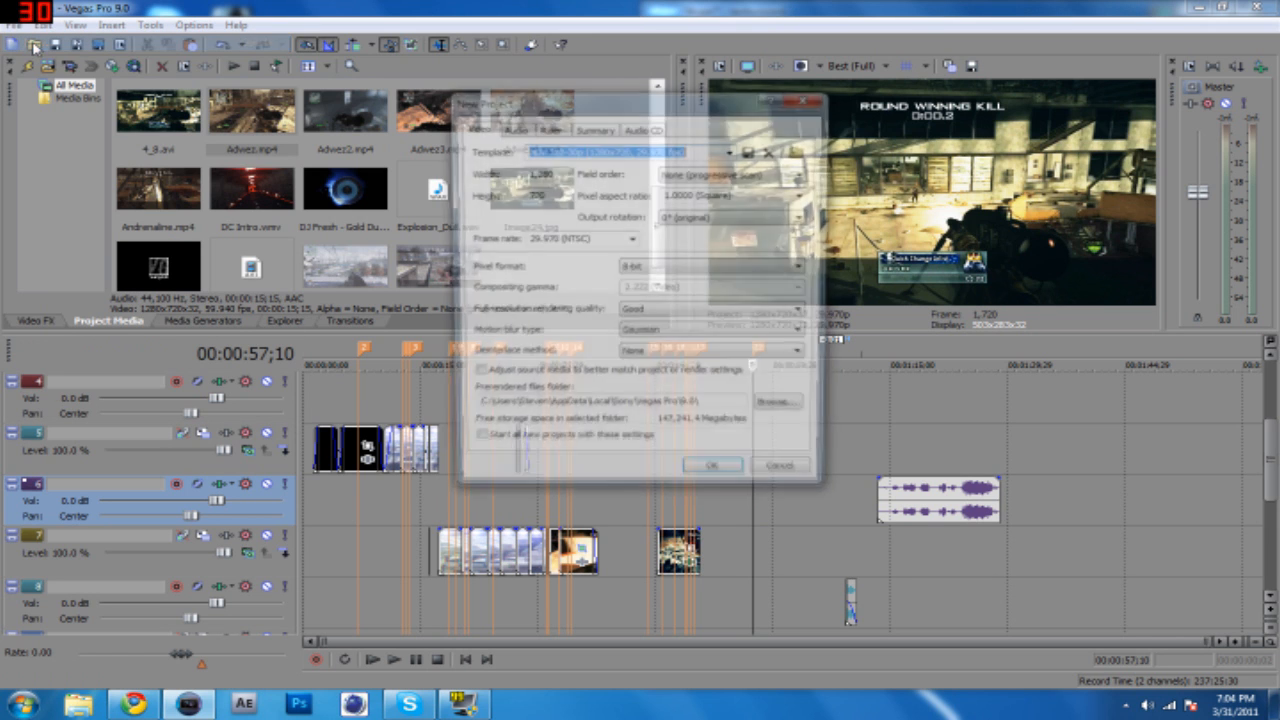
click(774, 480)
- Import TuqT2.mp4 from the eLa Promo folder and place it at the start of the timeline
click(13, 24)
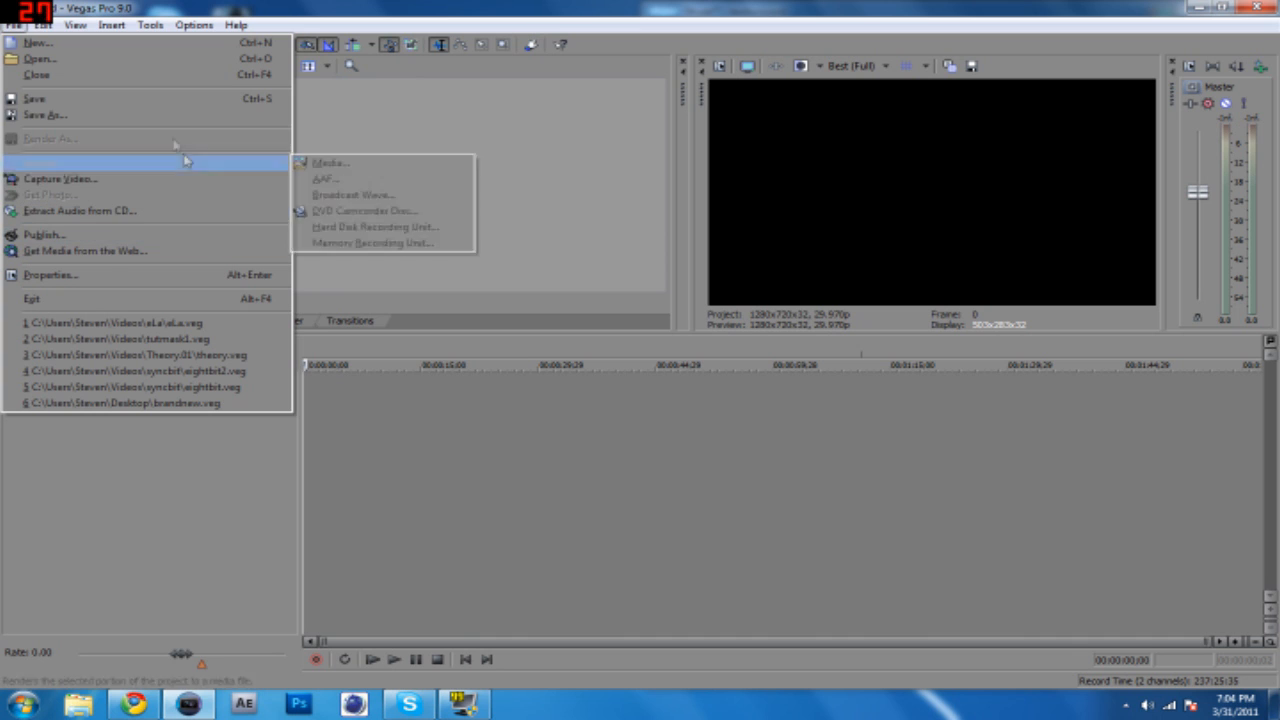
click(325, 163)
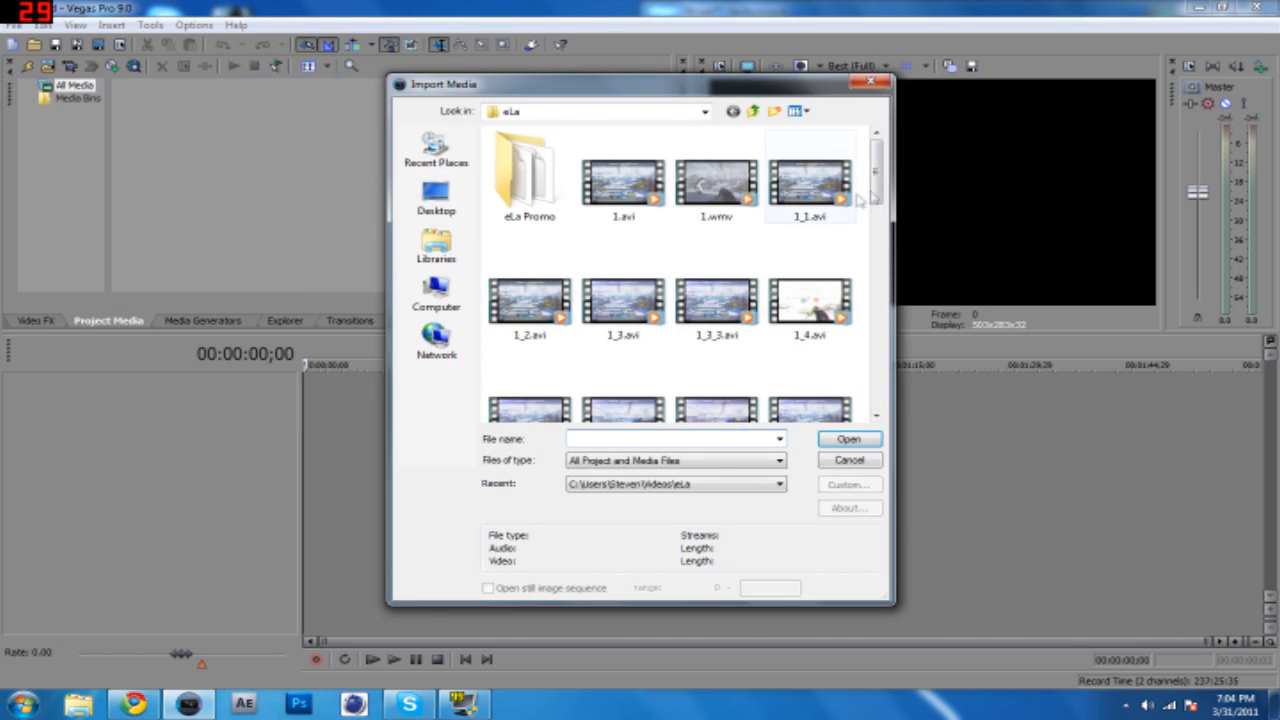
double_click(527, 178)
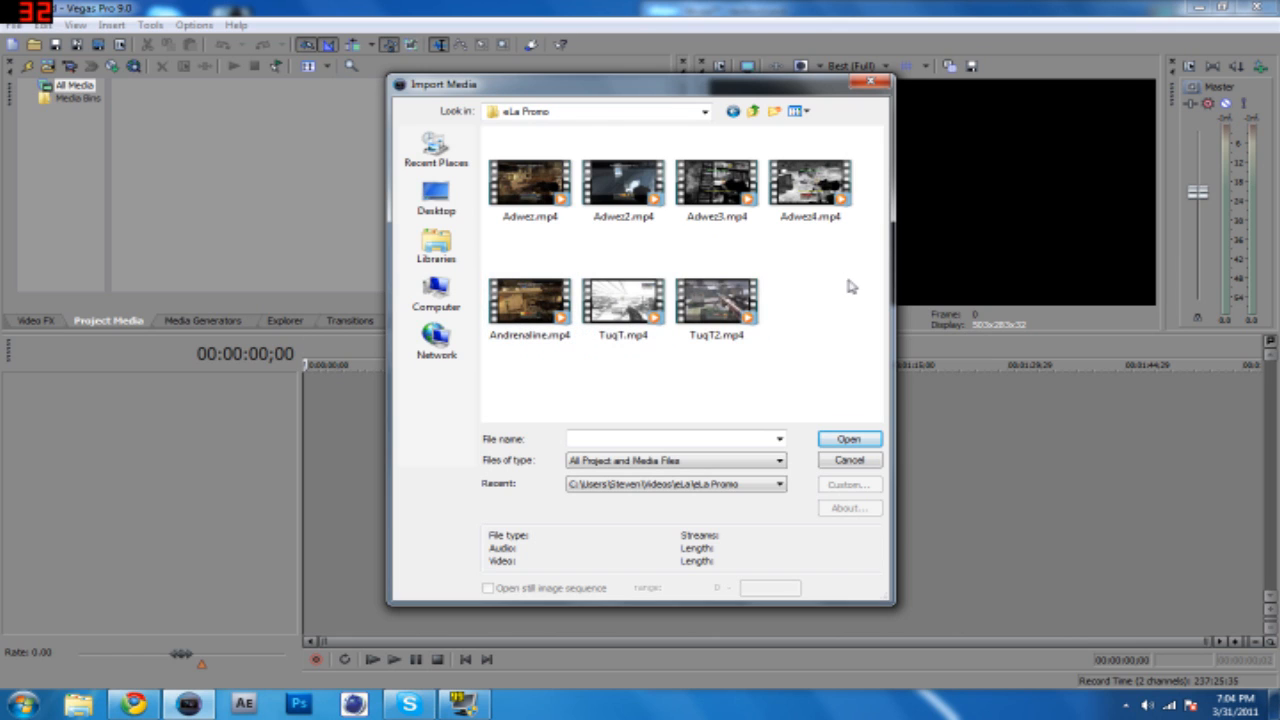
double_click(725, 305)
drag(160, 125, 333, 485)
- Separate the TuqT2 clip's audio from its video and delete the audio event
click(350, 456)
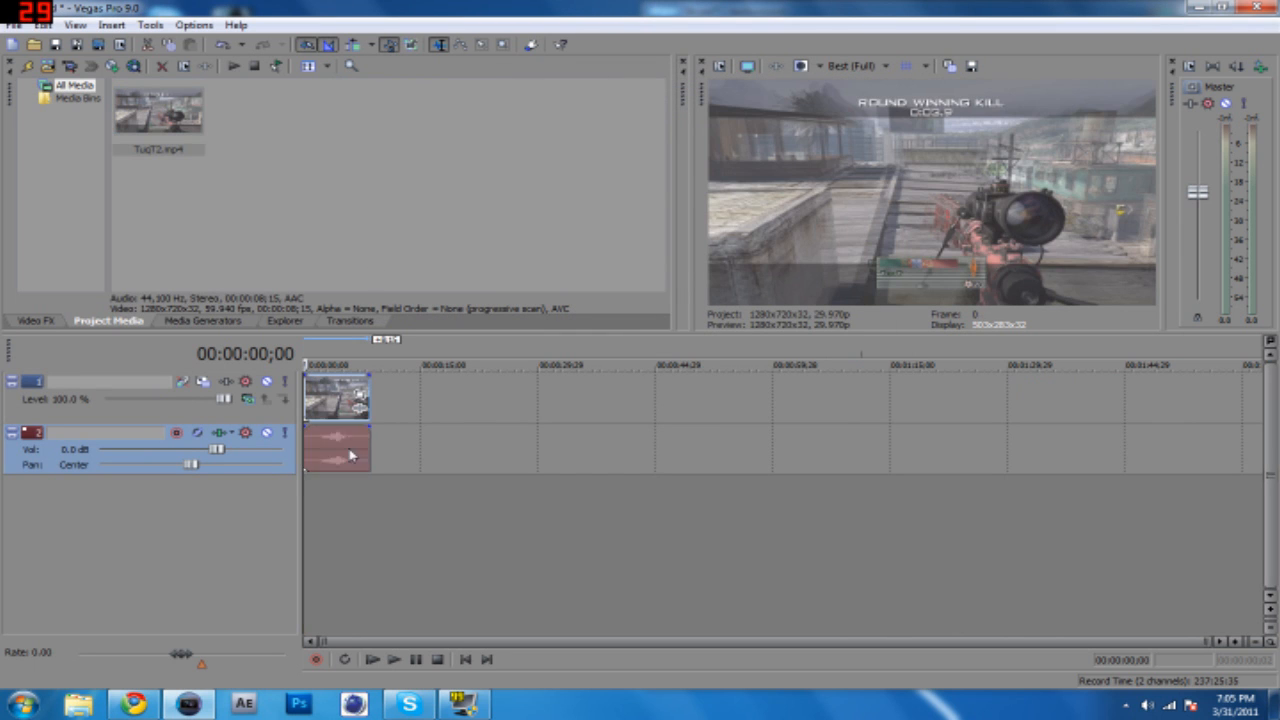
click(350, 456)
key(Delete)
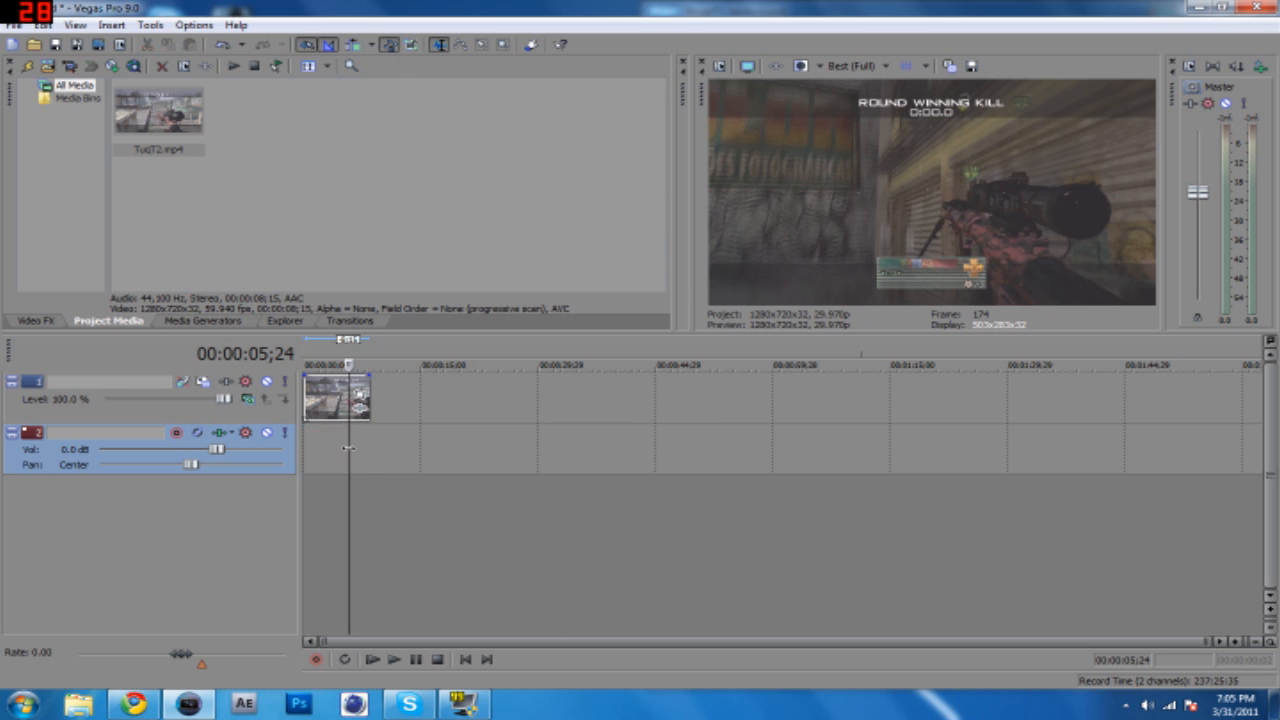
- Play part of the TuqT2 clip and view its video event properties without changing them
click(331, 452)
key(space)
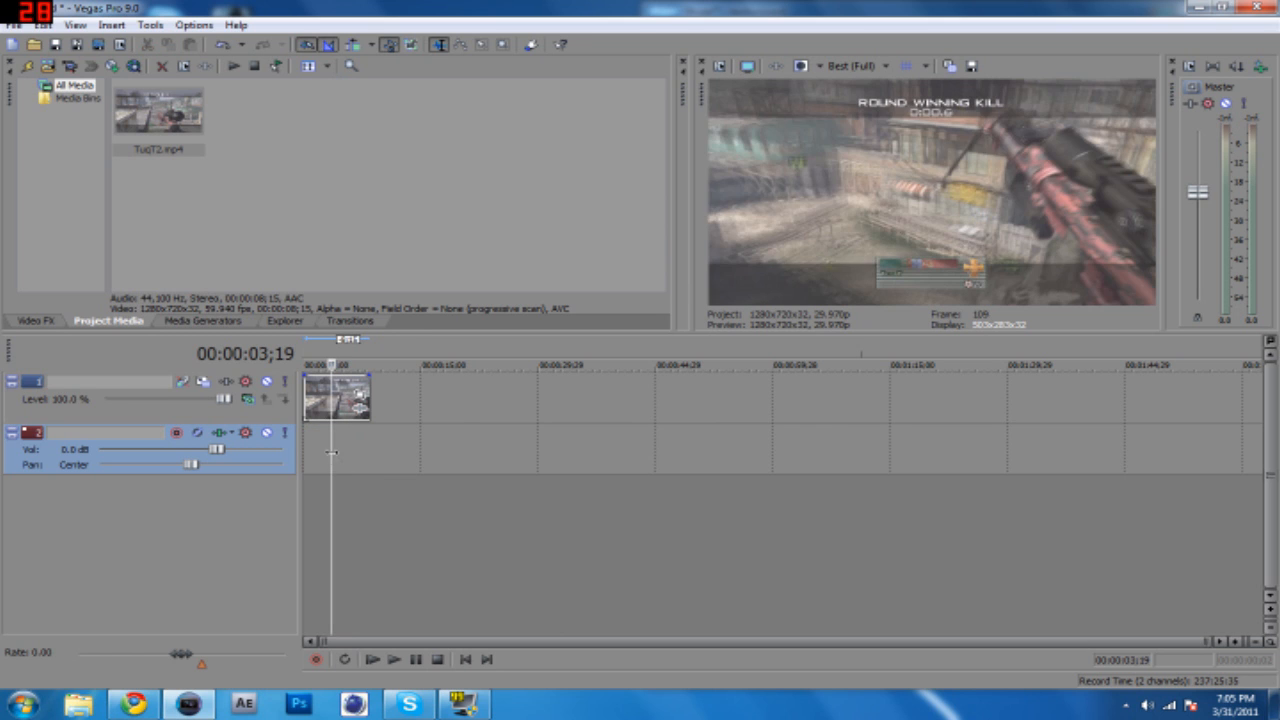
right_click(325, 408)
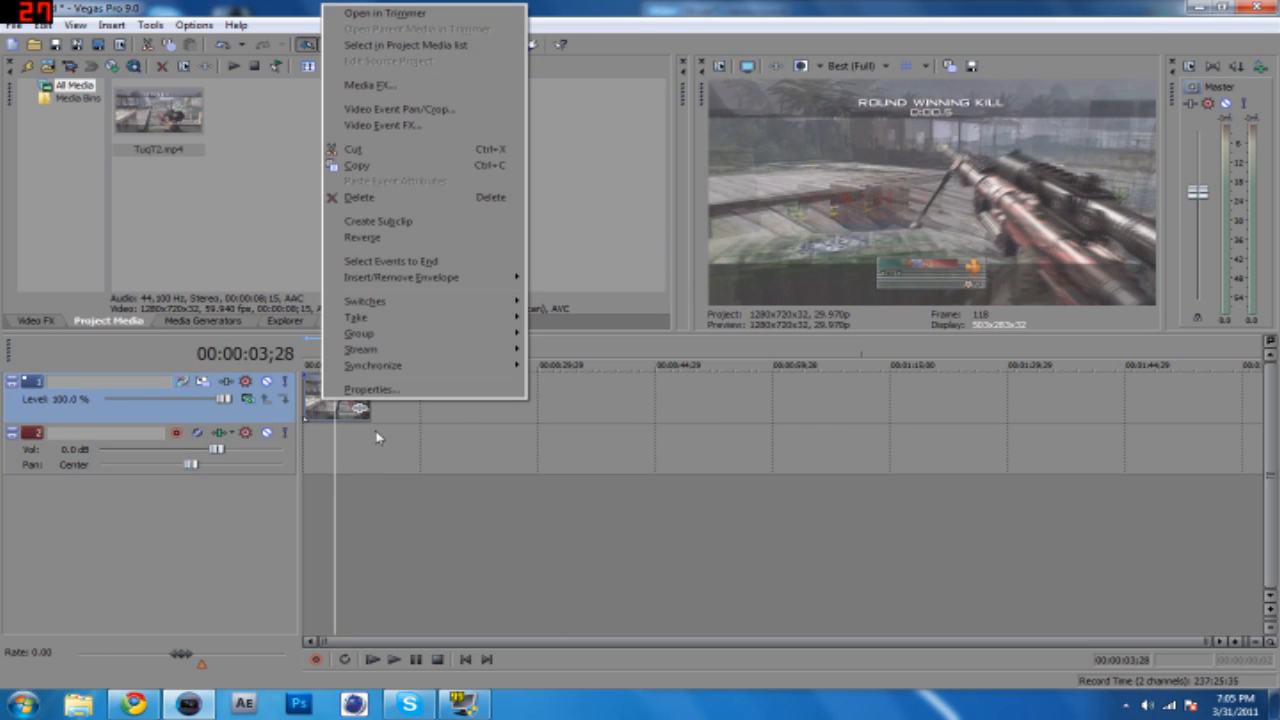
click(400, 457)
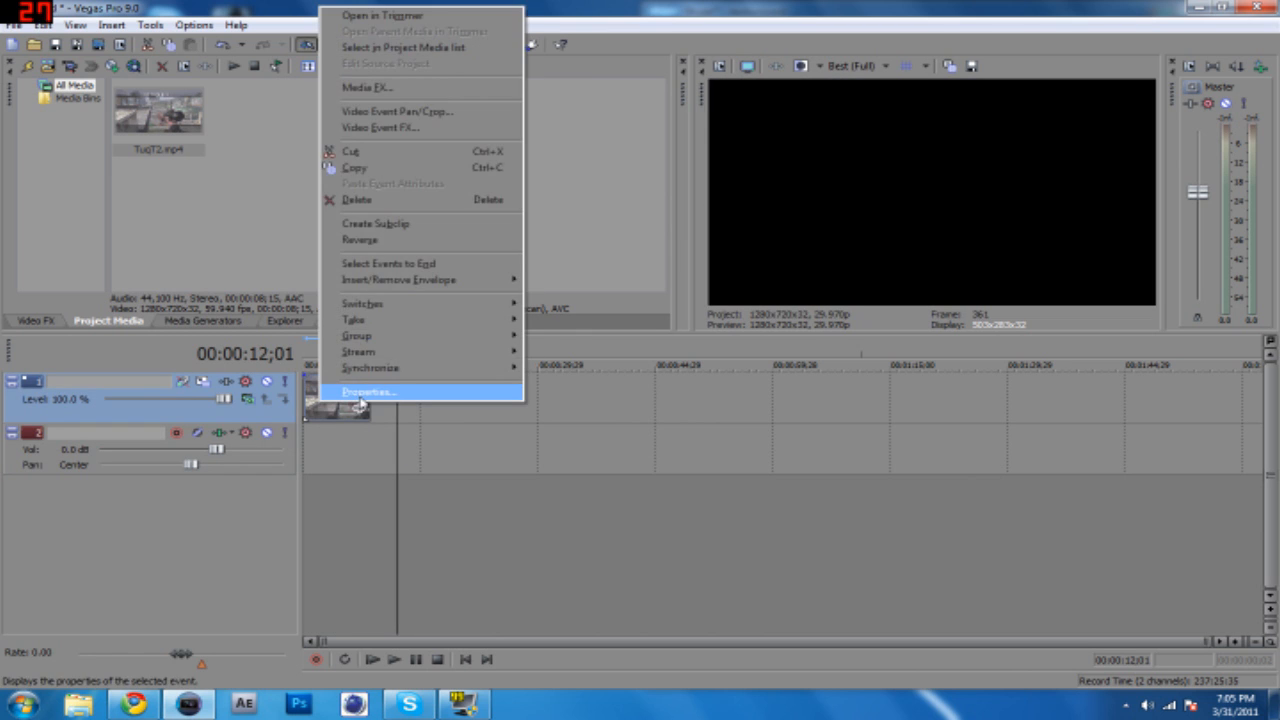
click(362, 393)
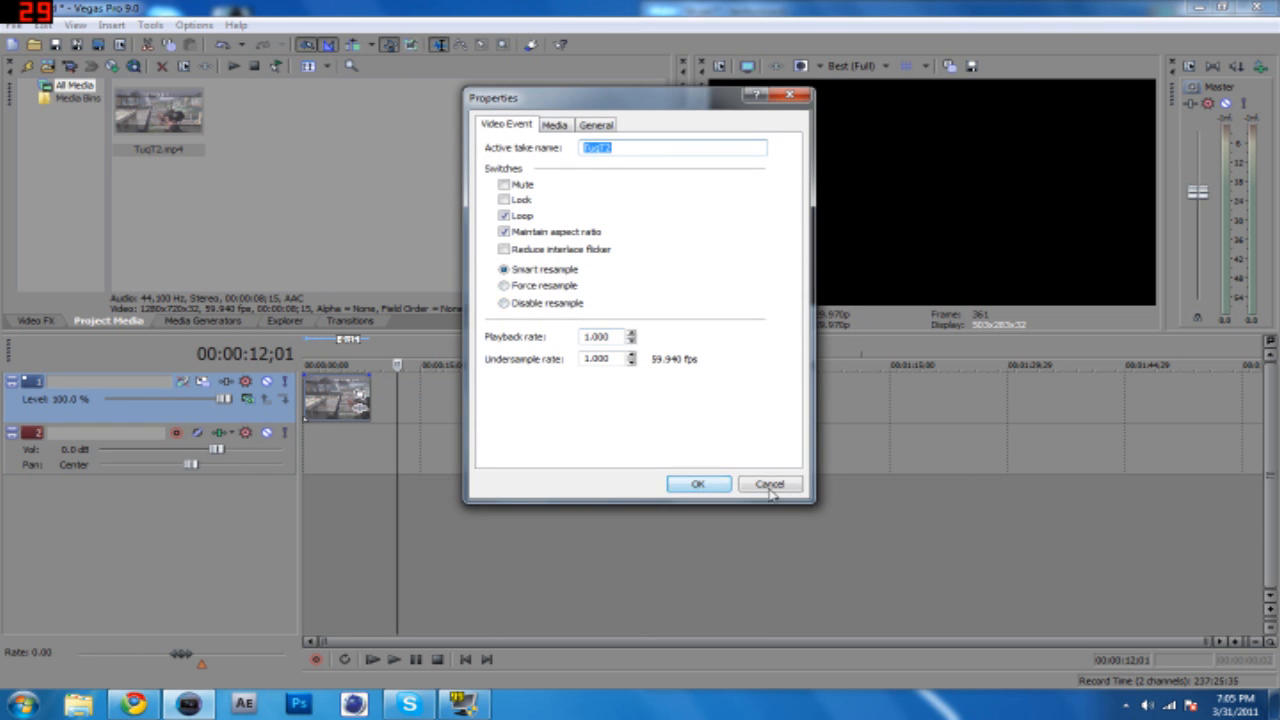
click(764, 490)
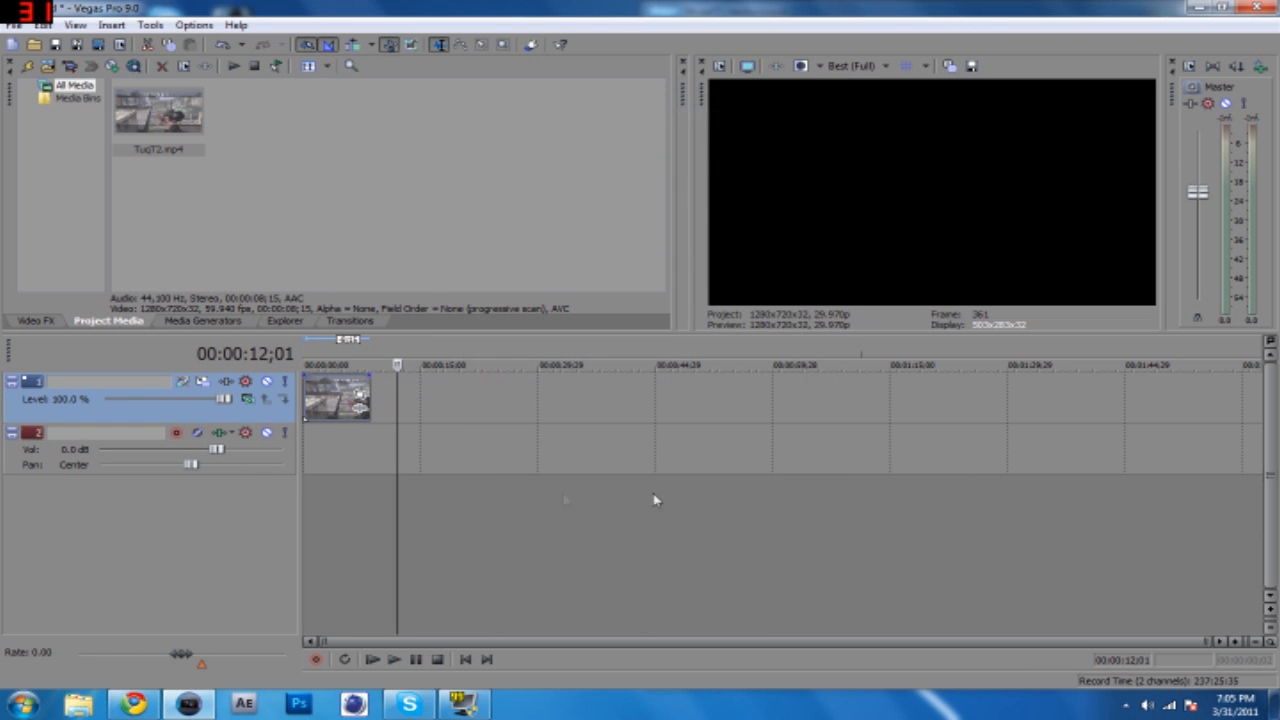
- Park the playhead at 00:00:04;27 and disable resampling in the TuqT2 clip's event properties
click(344, 450)
scroll(348, 450, up, 1)
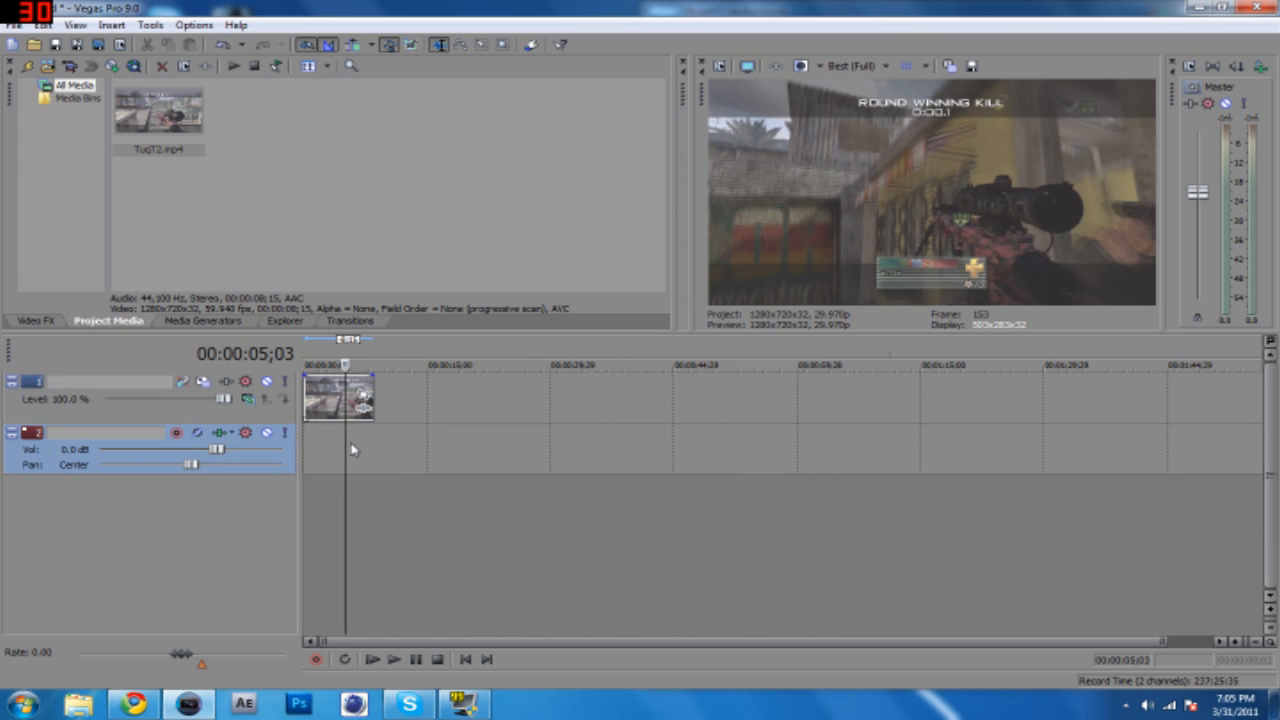
key(Left)
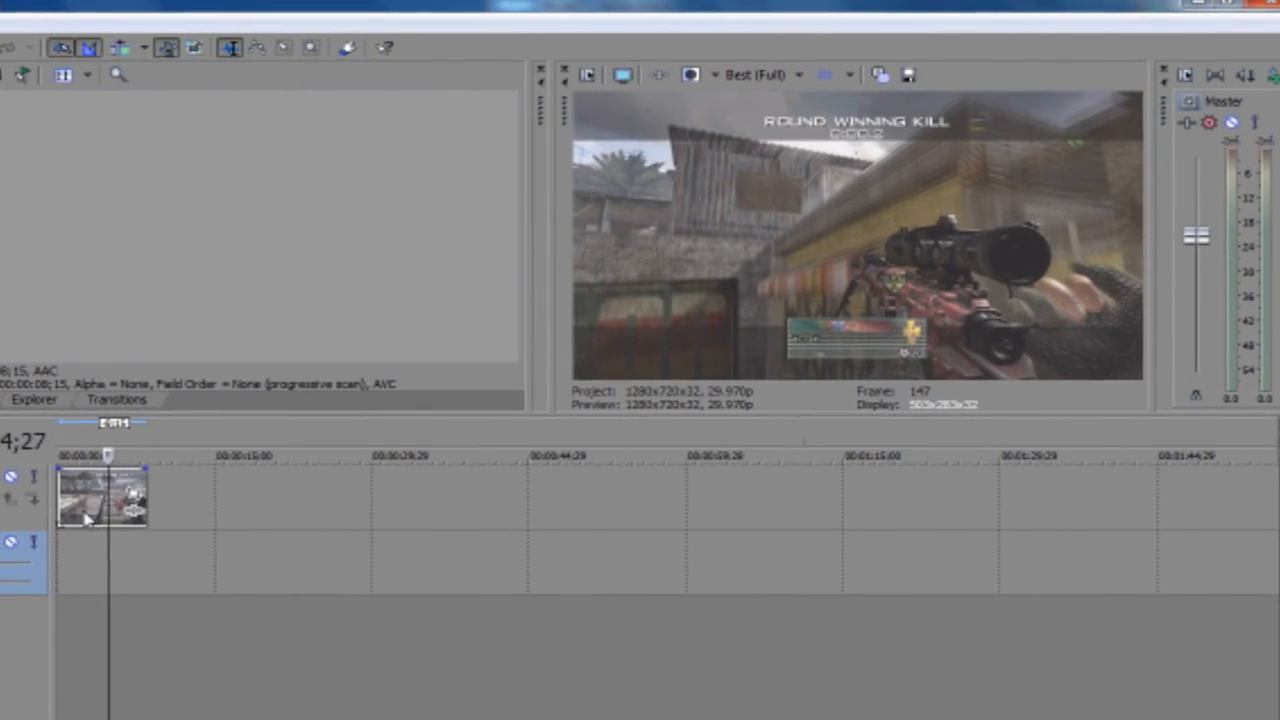
right_click(147, 483)
click(155, 515)
click(294, 411)
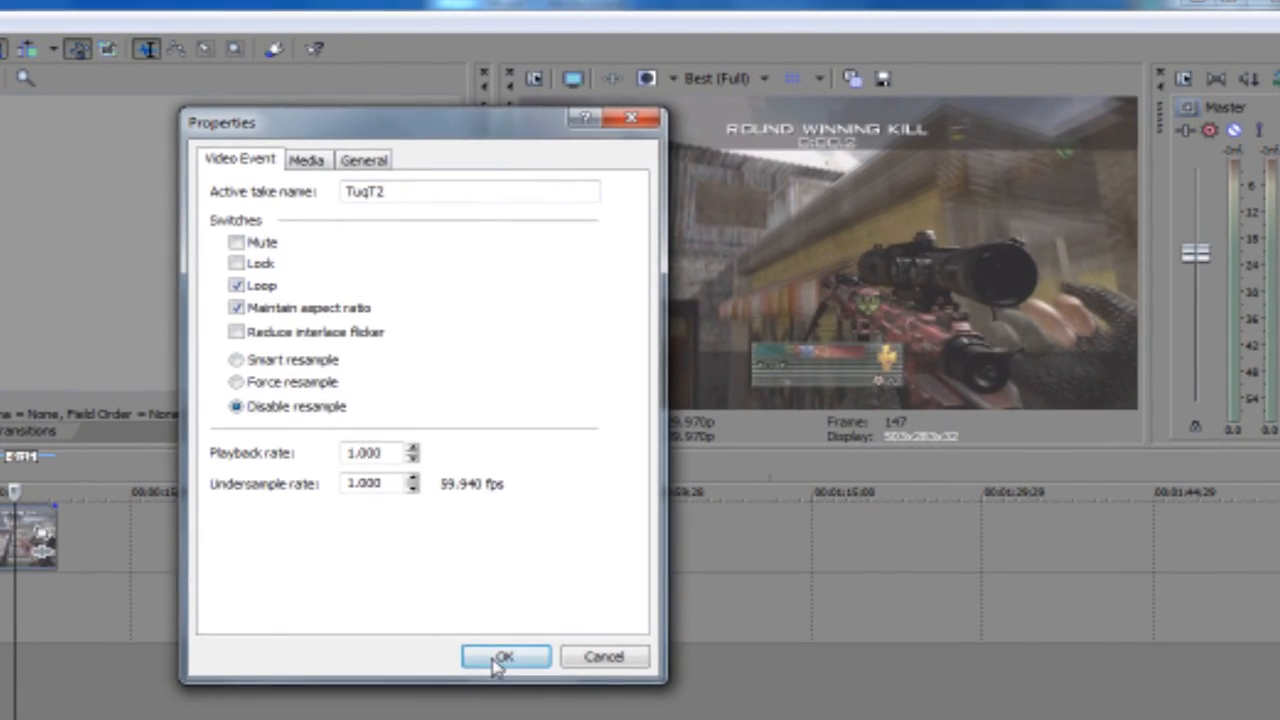
click(503, 657)
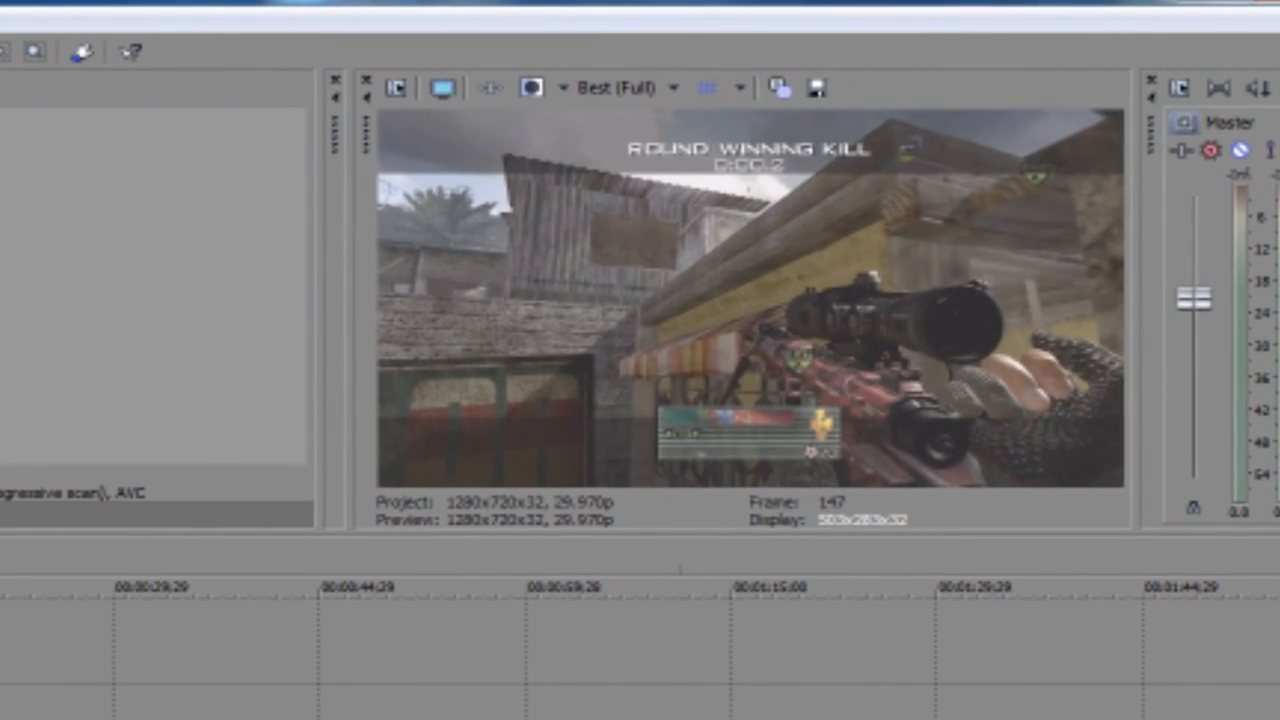
- Play back the TuqT2 clip to check its motion, and return the playhead to the start
key(space)
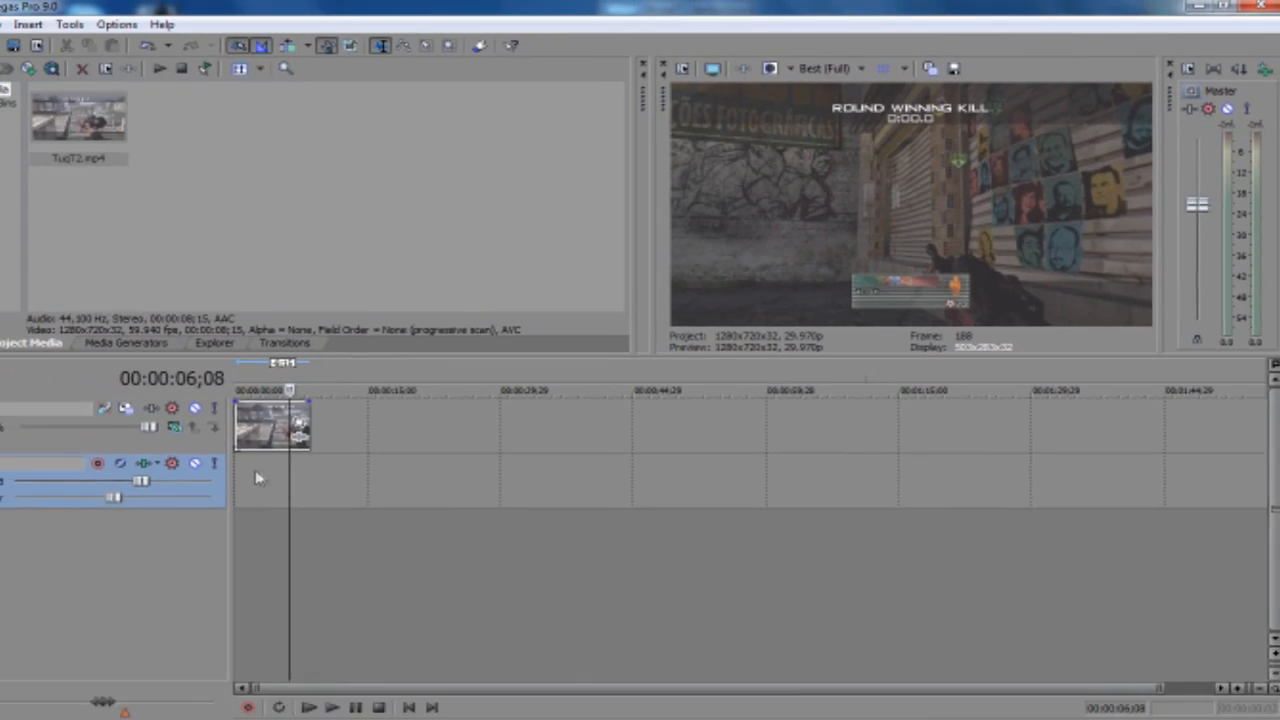
click(319, 441)
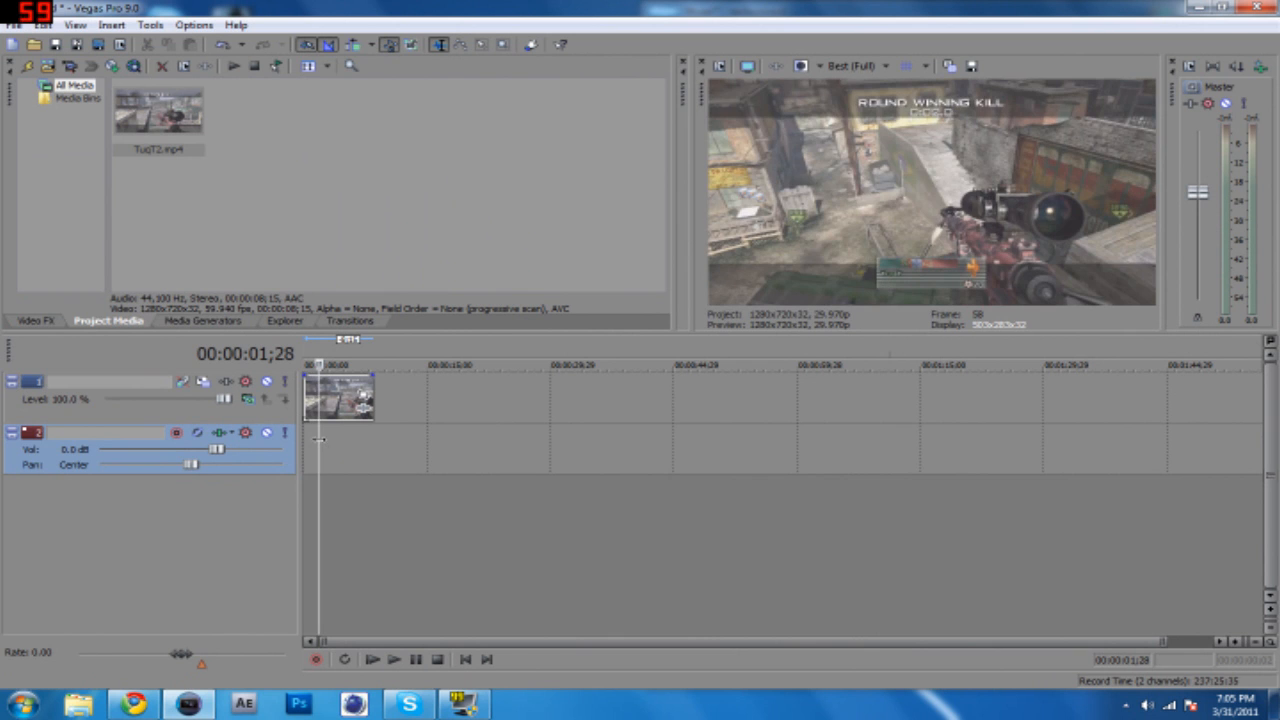
click(307, 441)
- Move the TuqT2 clip to about 15 seconds, and import Adwez.mp4 into the space before it
drag(323, 415, 451, 413)
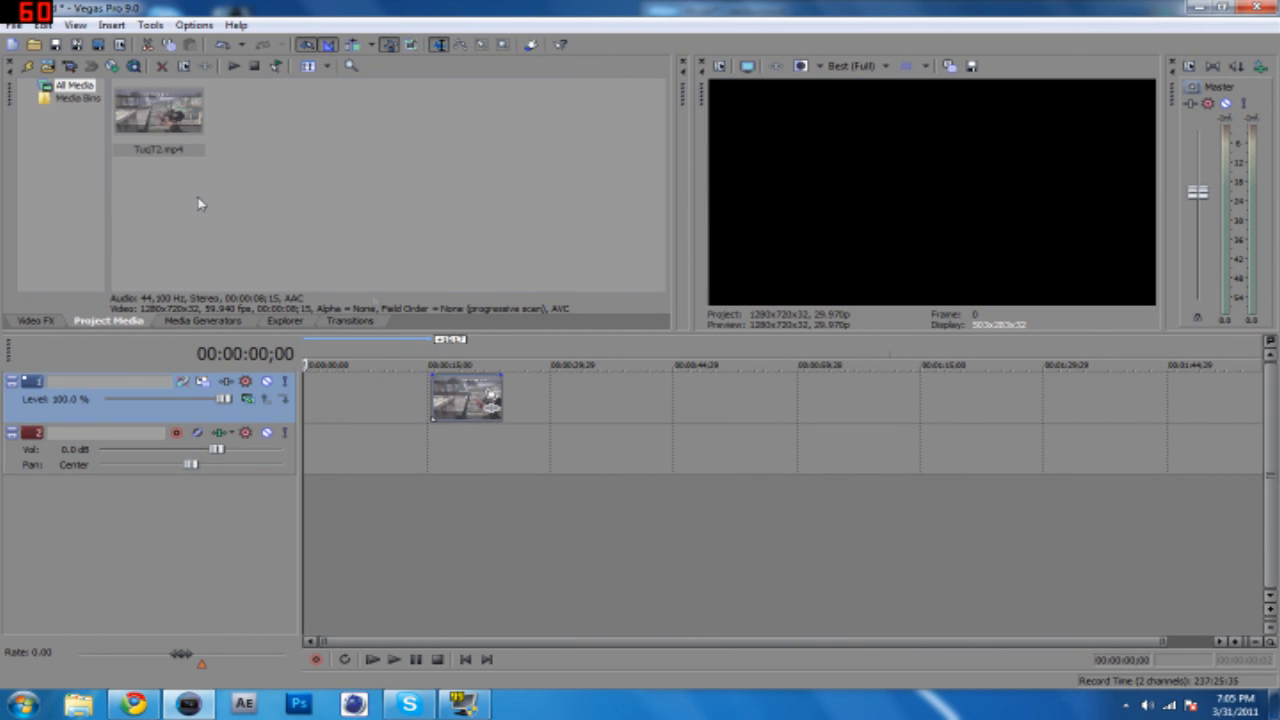
click(20, 28)
mouse_move(114, 157)
click(323, 160)
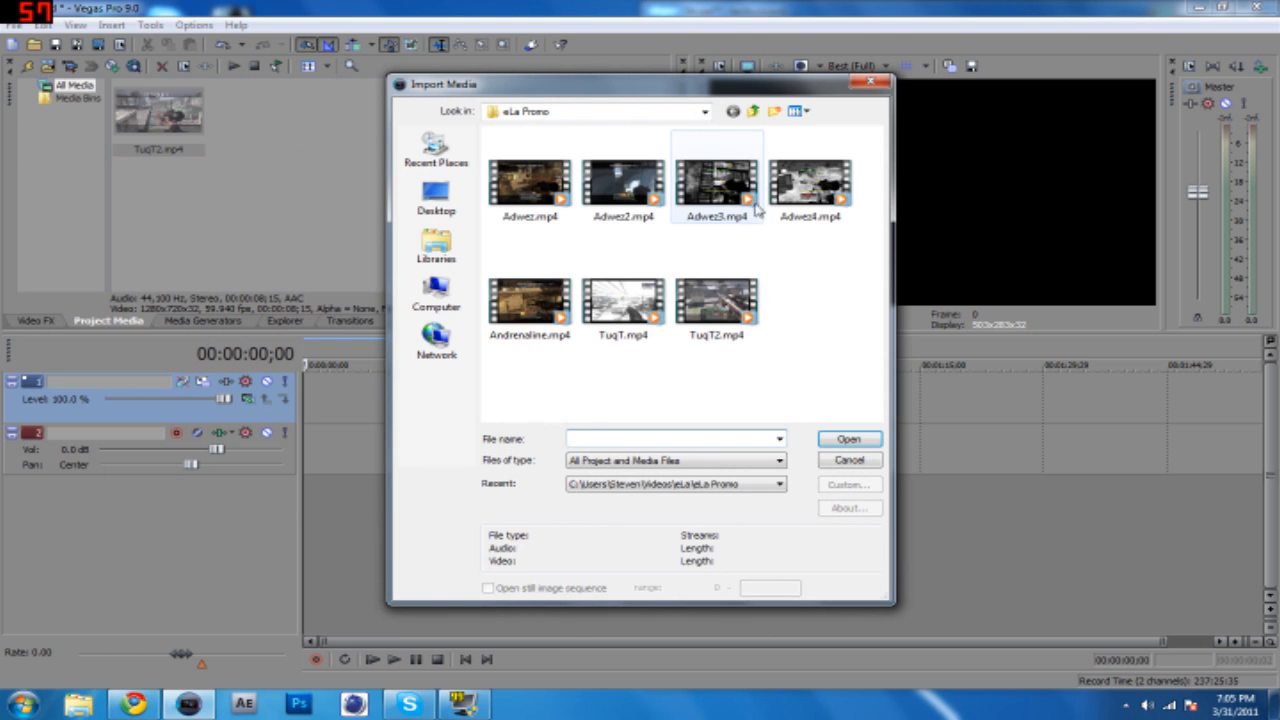
click(545, 190)
click(868, 445)
drag(145, 120, 385, 447)
- Ungroup the Adwez clip's audio from its video and delete the audio event
click(361, 438)
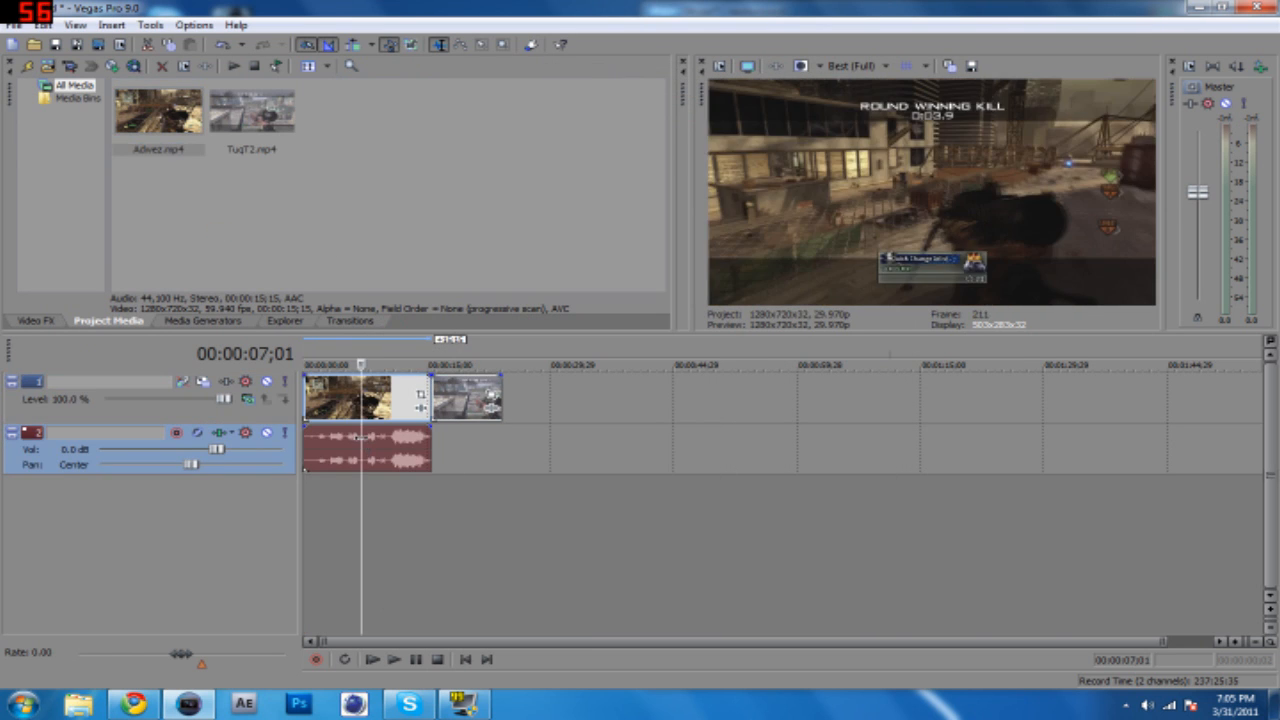
key(u)
key(Delete)
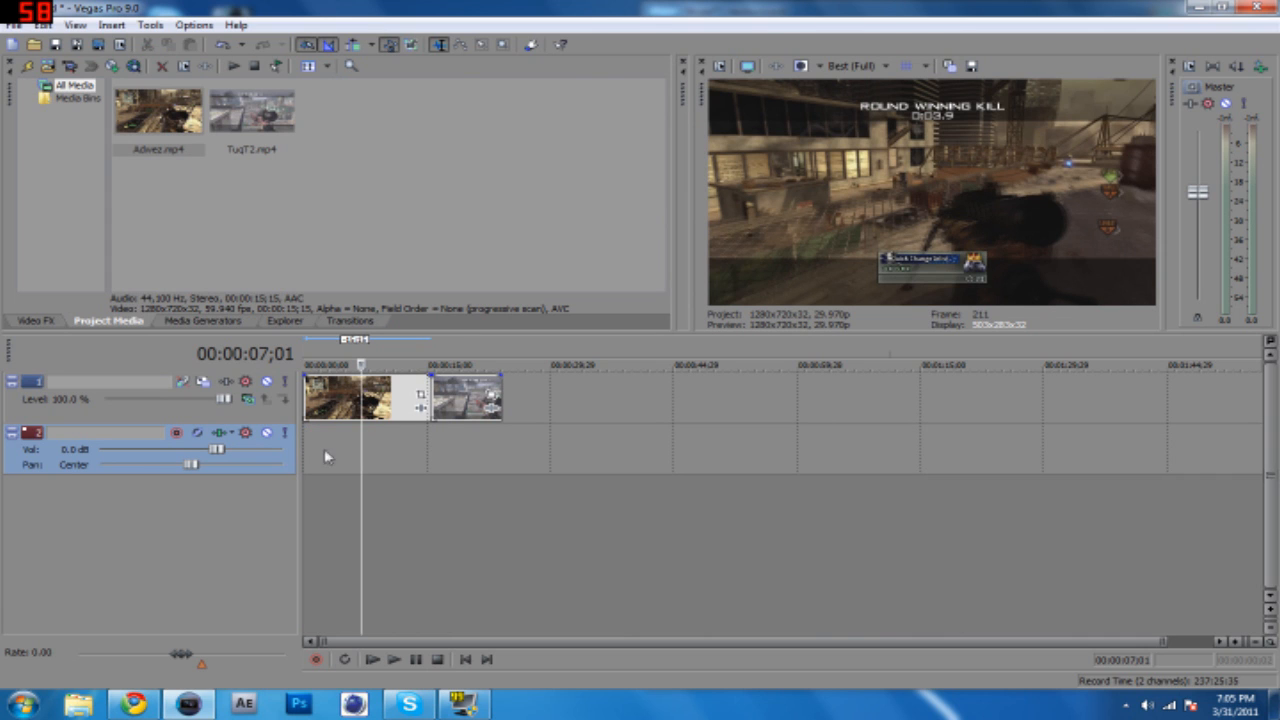
- Move the Adwez clip onto a new video track at the bottom and delete the empty audio track
click(328, 452)
drag(362, 400, 344, 484)
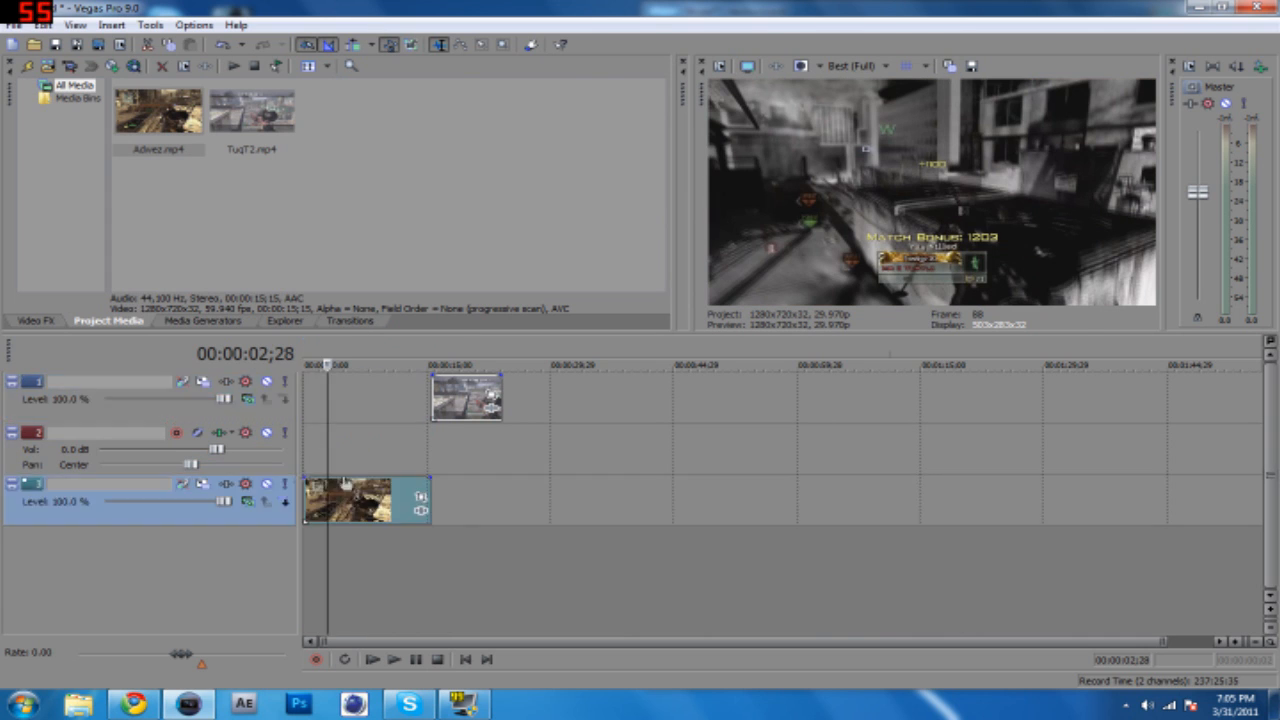
right_click(297, 455)
right_click(297, 443)
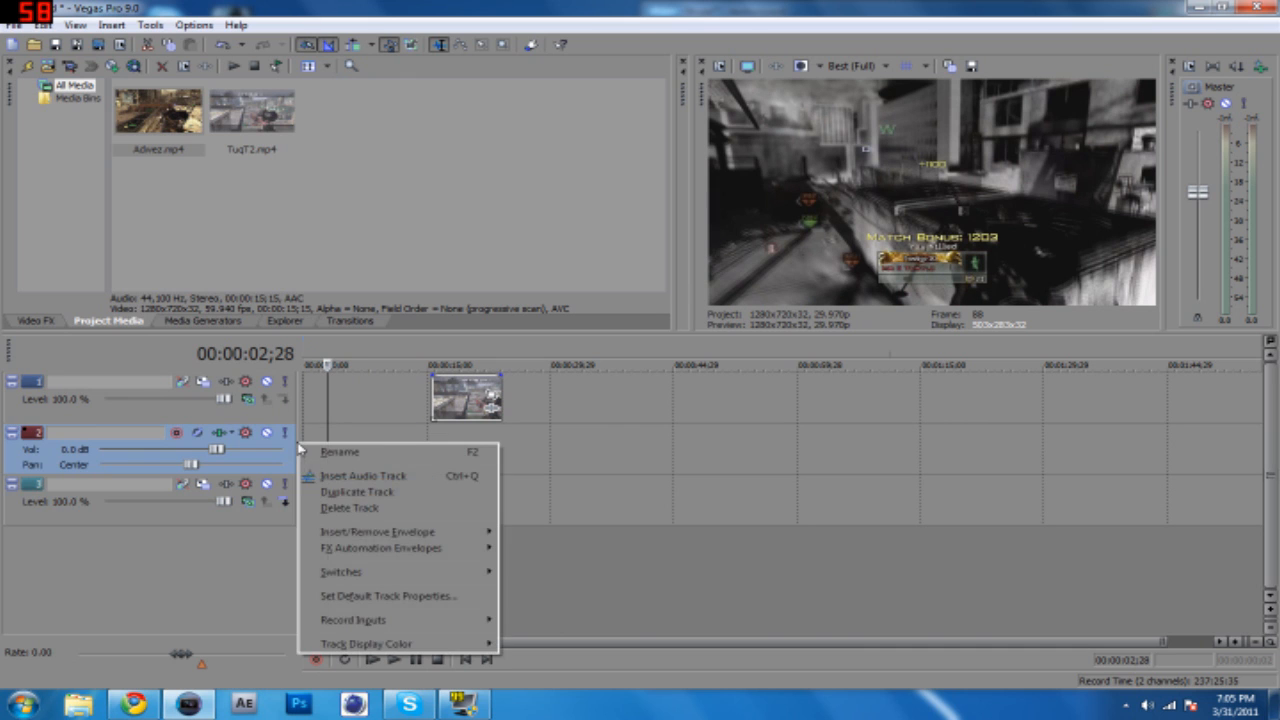
click(351, 510)
click(312, 518)
click(307, 514)
key(Home)
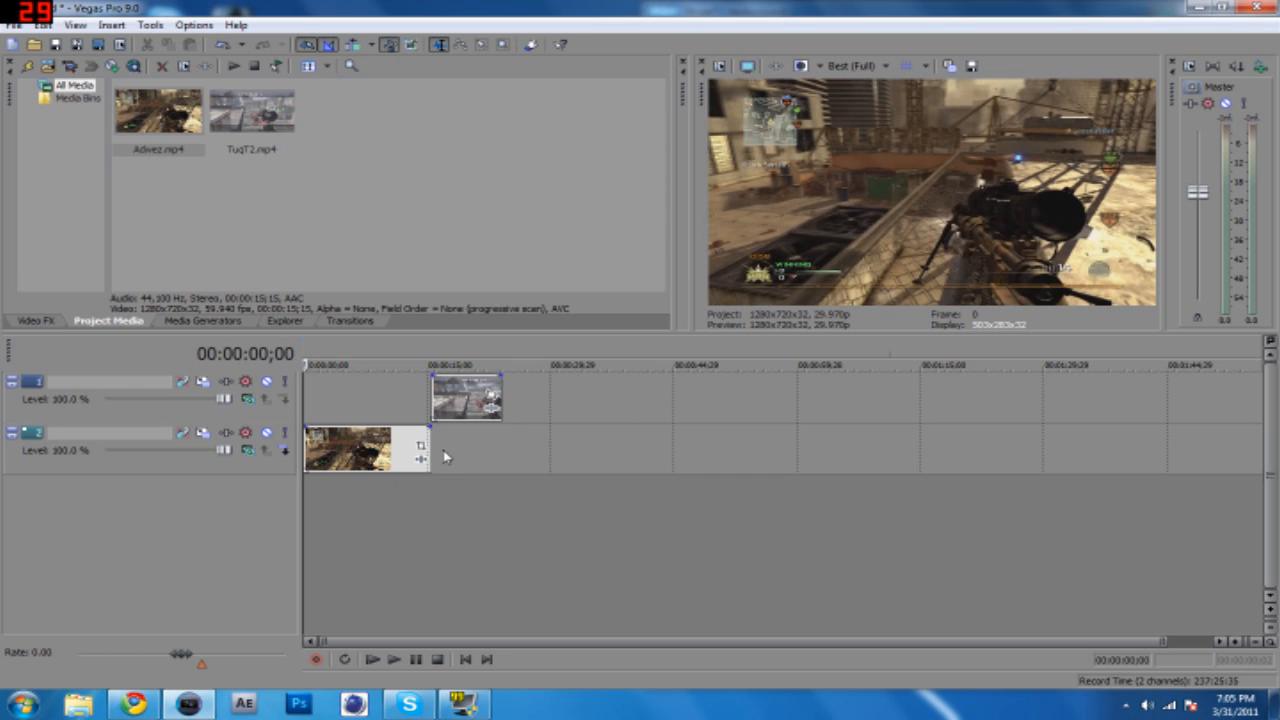
- Rearrange the clips so TuqT2 starts at zero on track 2 and Adwez follows at its end on track 1
drag(464, 410, 428, 446)
click(327, 402)
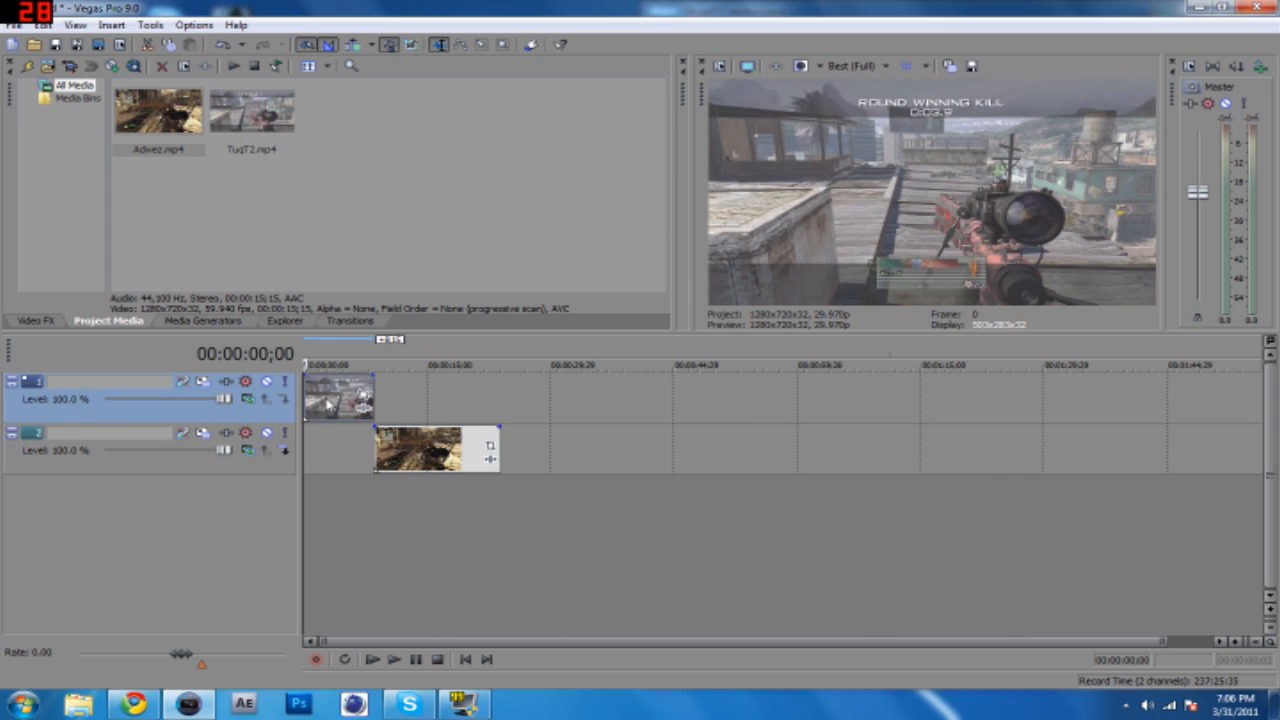
drag(327, 447, 330, 440)
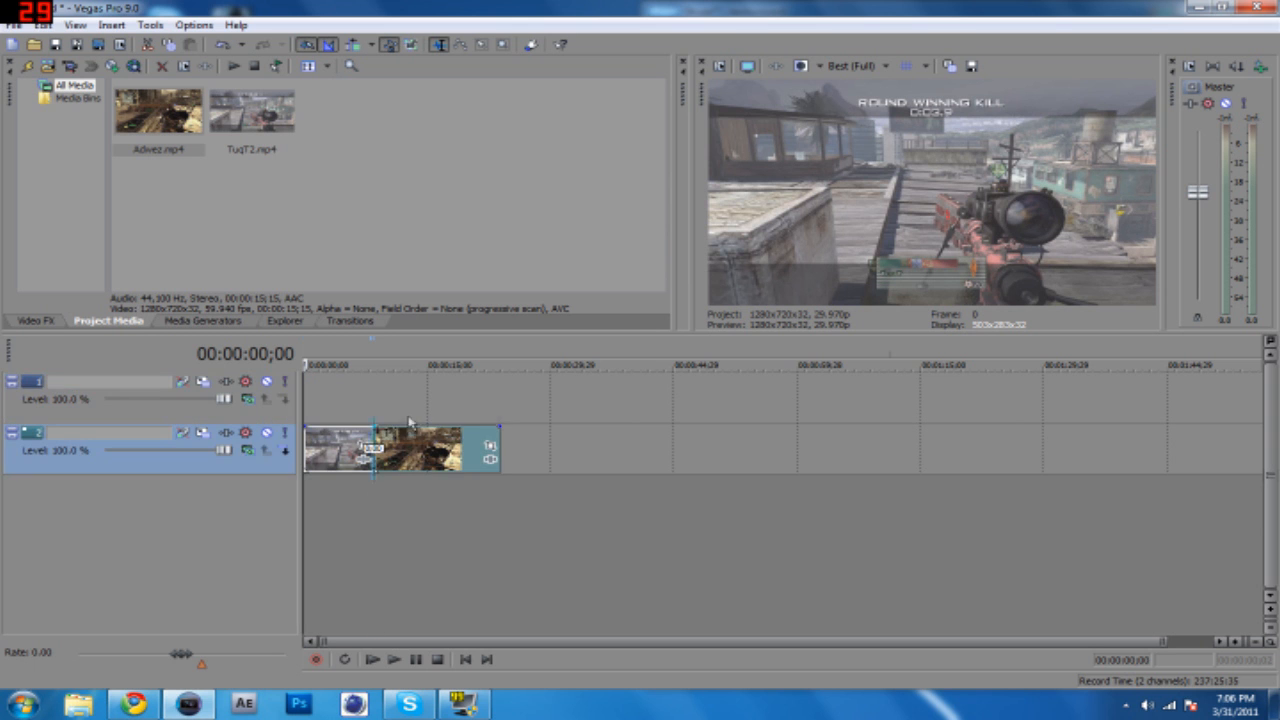
drag(415, 442, 415, 400)
- Play the sequence into the Adwez clip, pause, and return the playhead to 00:00:08;15, where that clip starts
key(space)
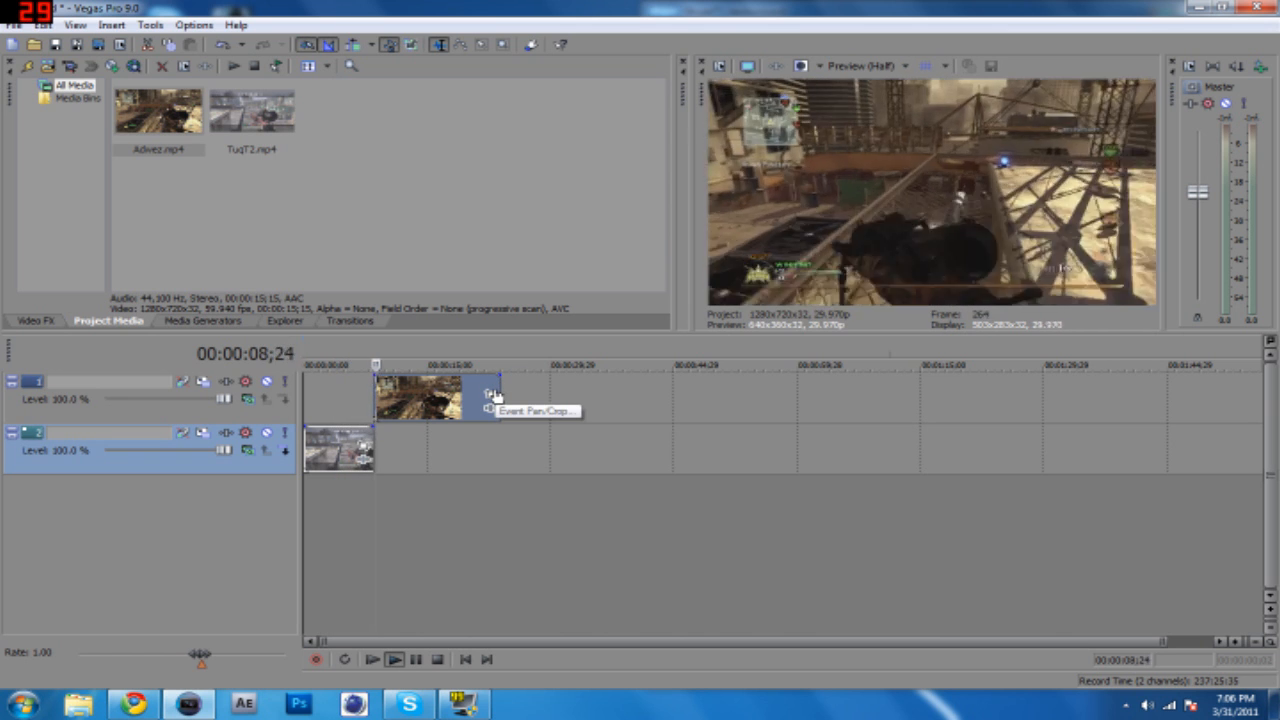
click(416, 659)
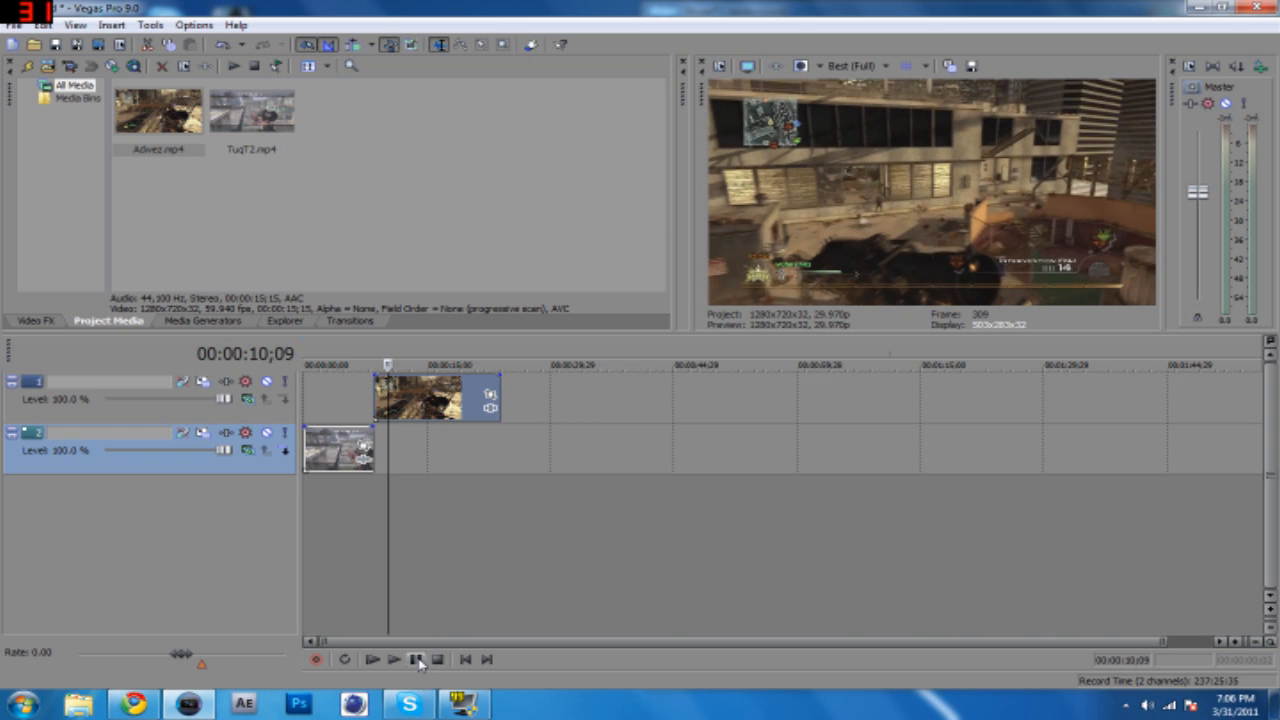
click(375, 594)
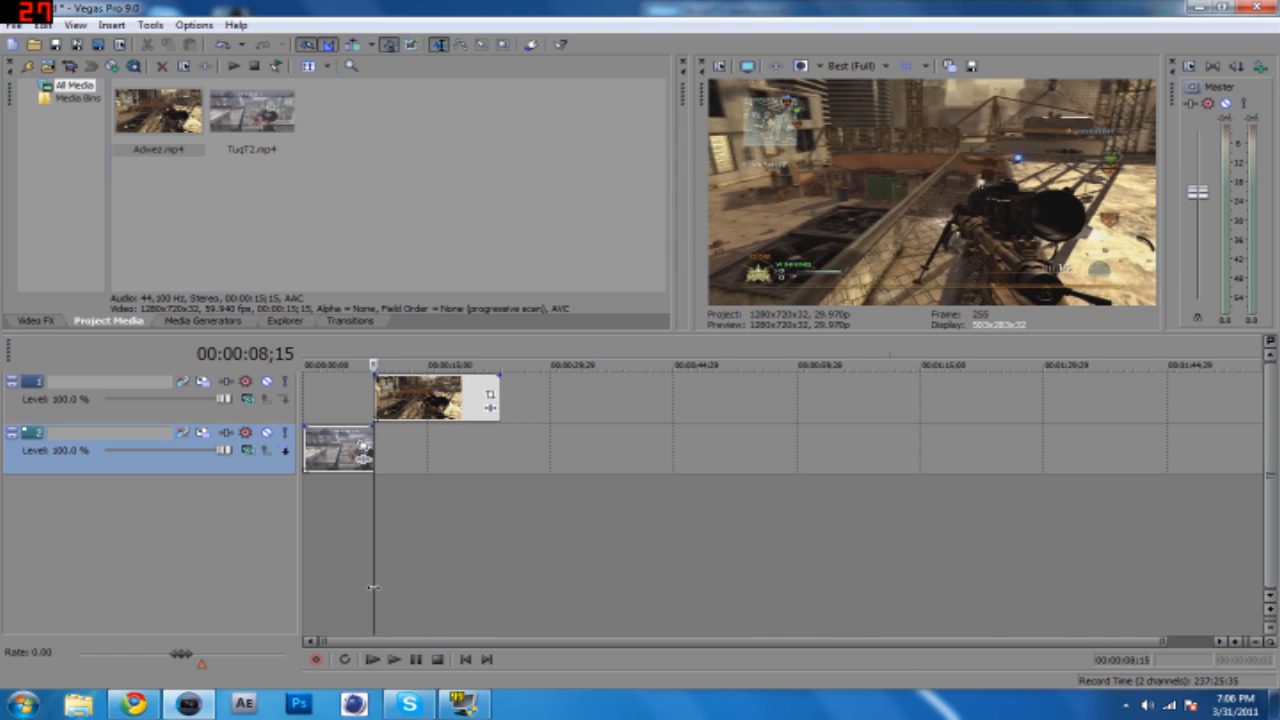
- Disable resampling in the properties of the Adwez clip on track 1
scroll(380, 590, up, 10)
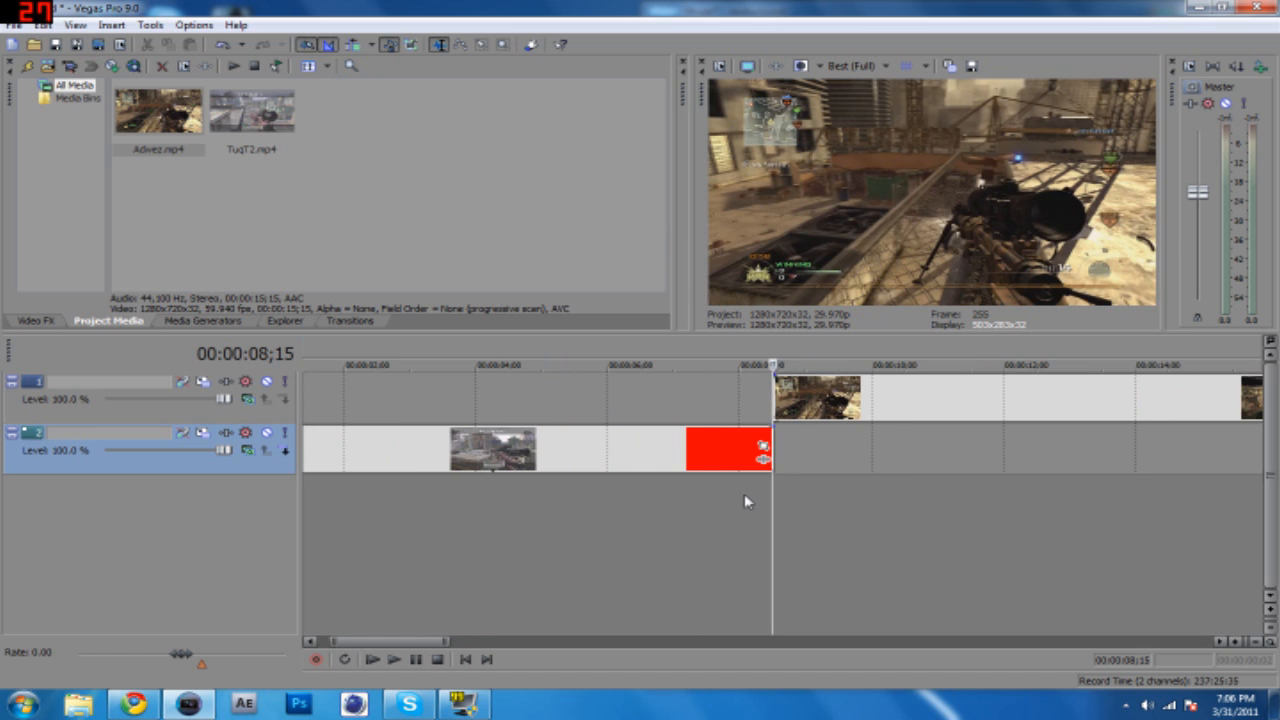
right_click(818, 414)
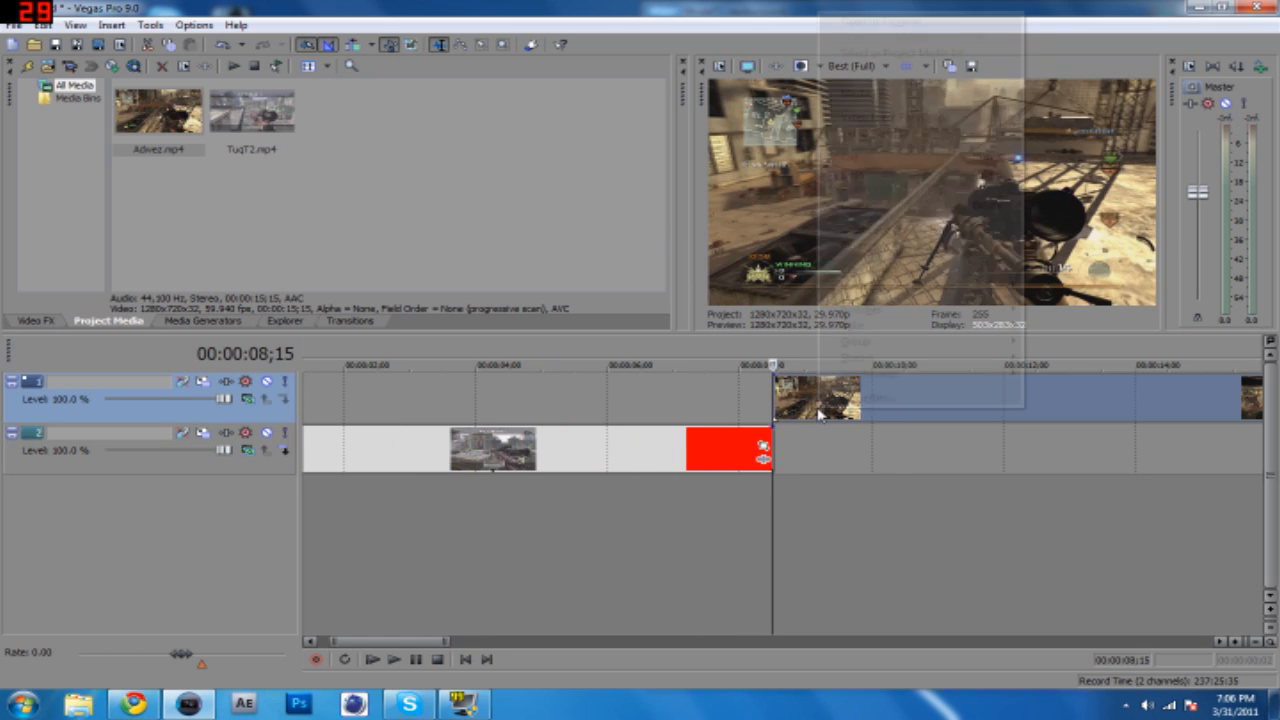
click(843, 398)
click(580, 304)
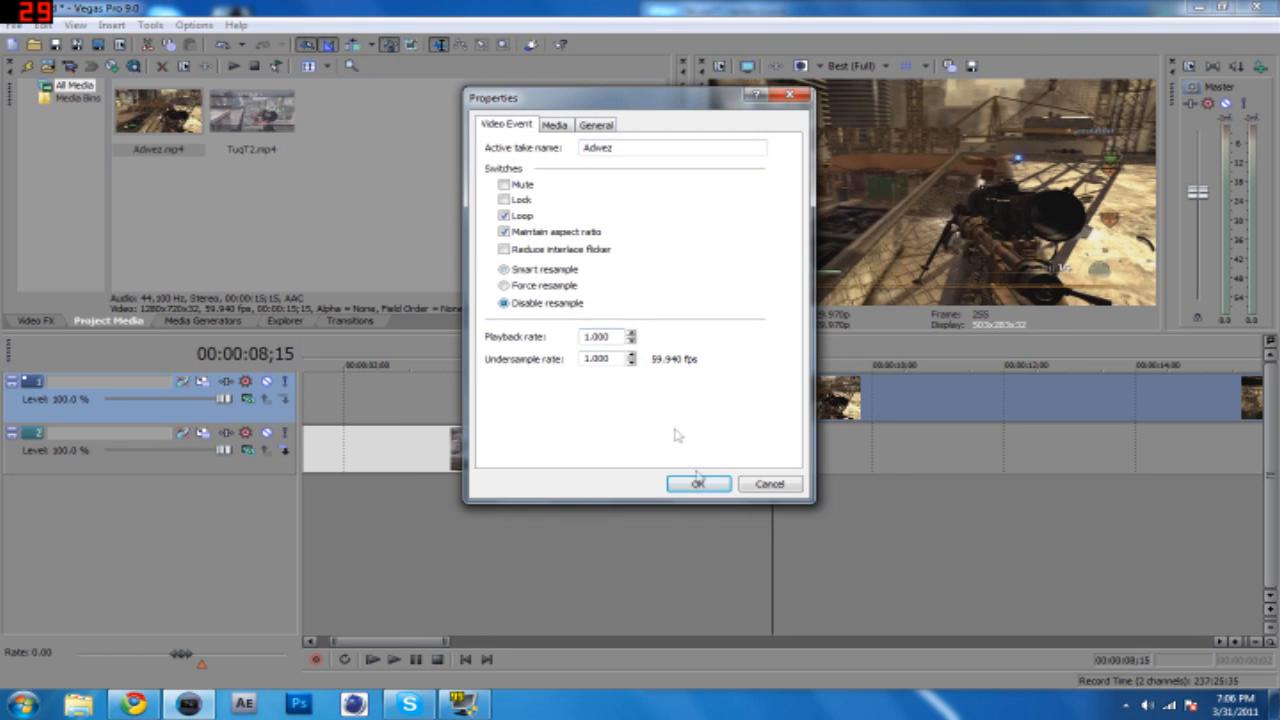
click(697, 486)
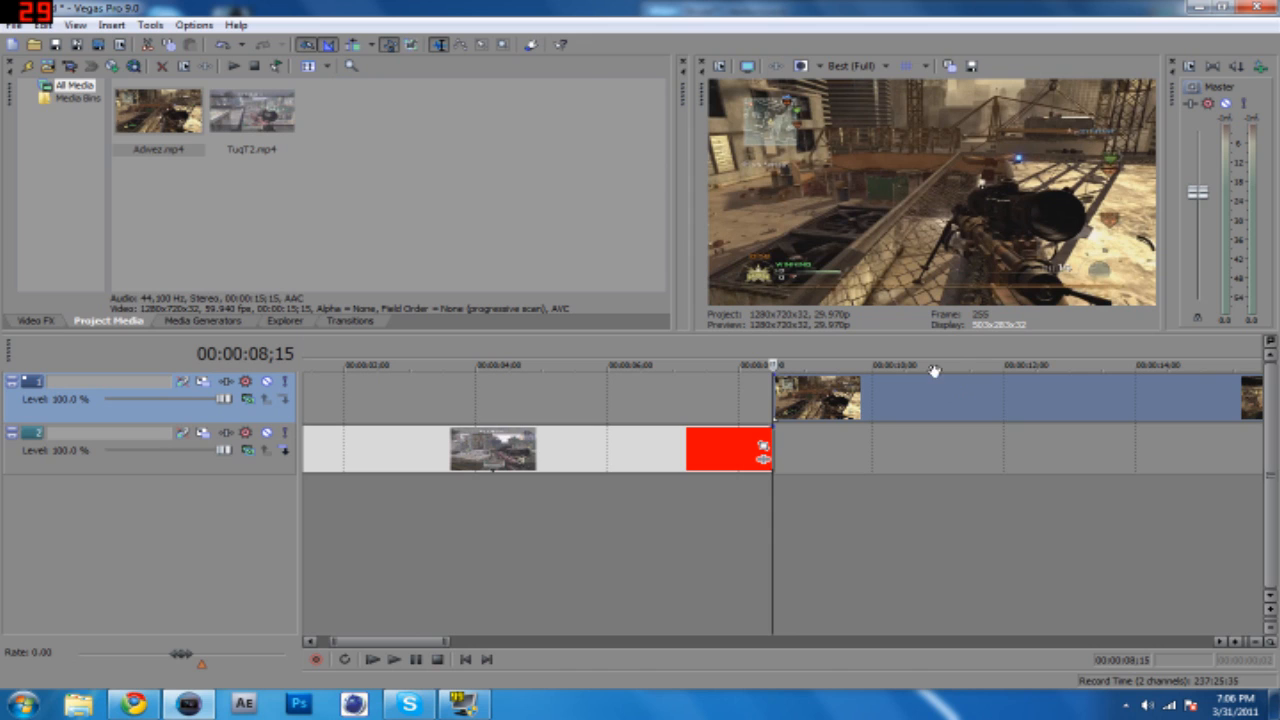
click(848, 68)
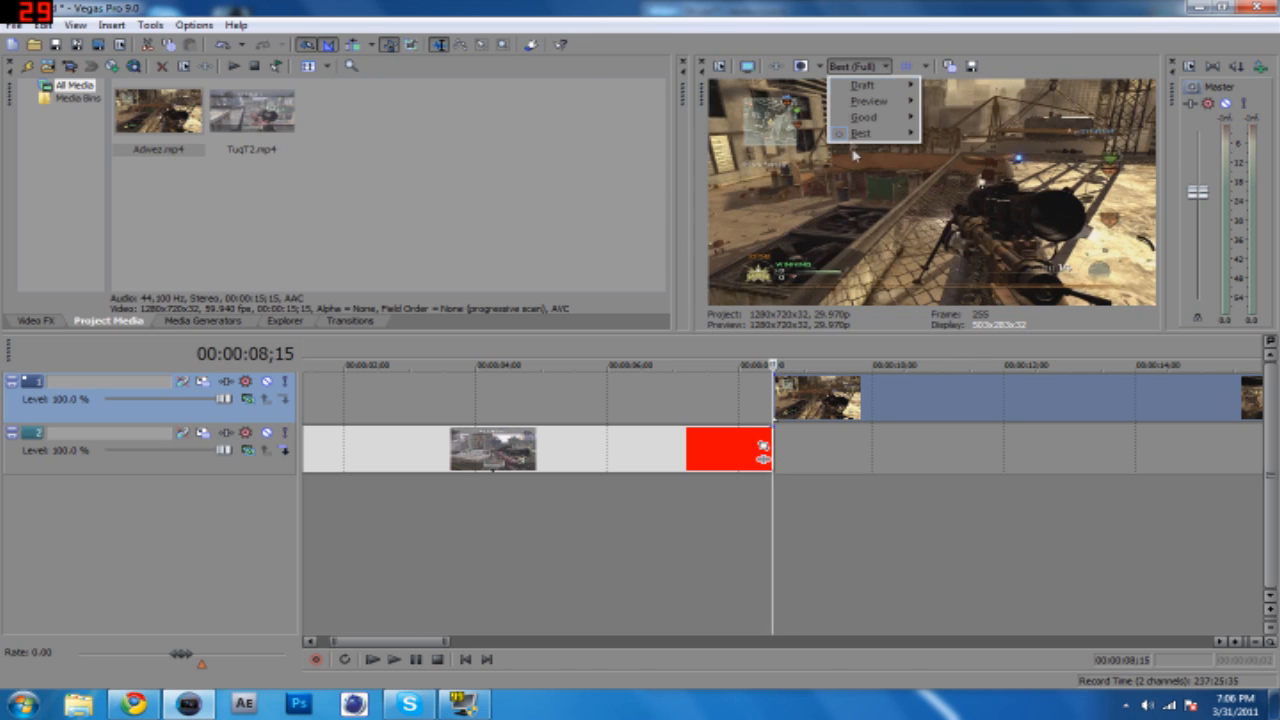
mouse_move(873, 104)
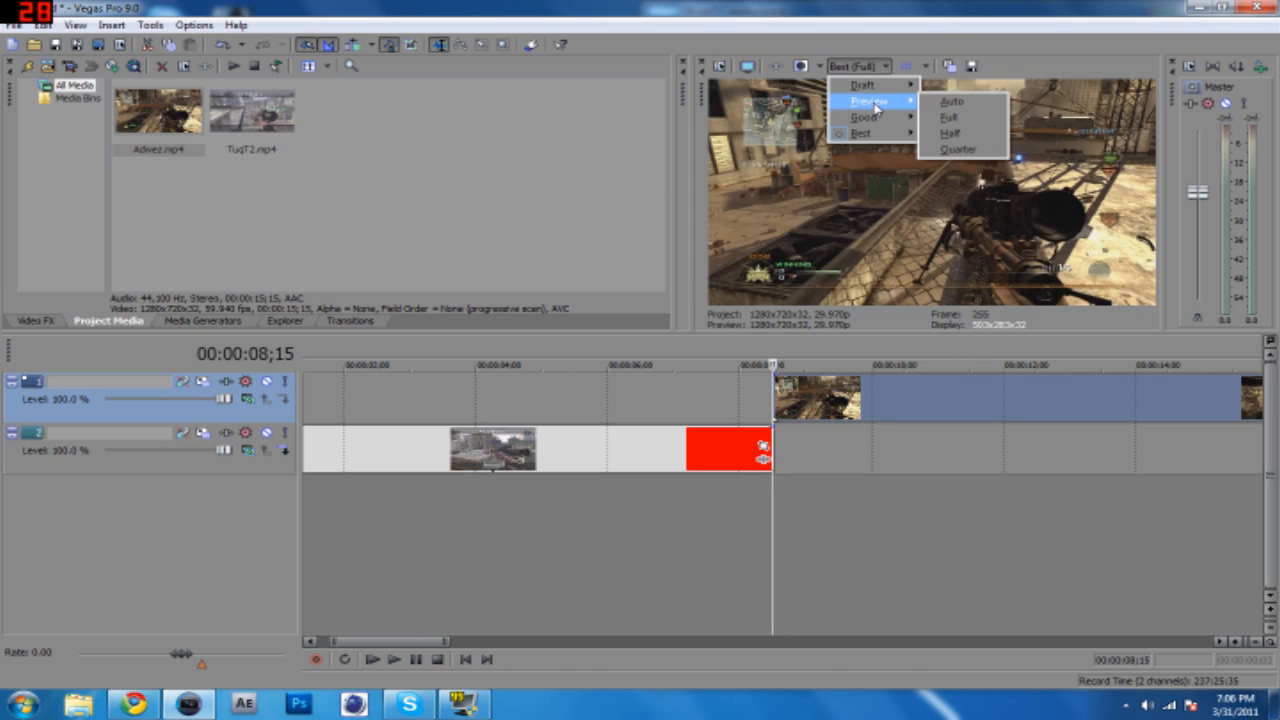
click(958, 150)
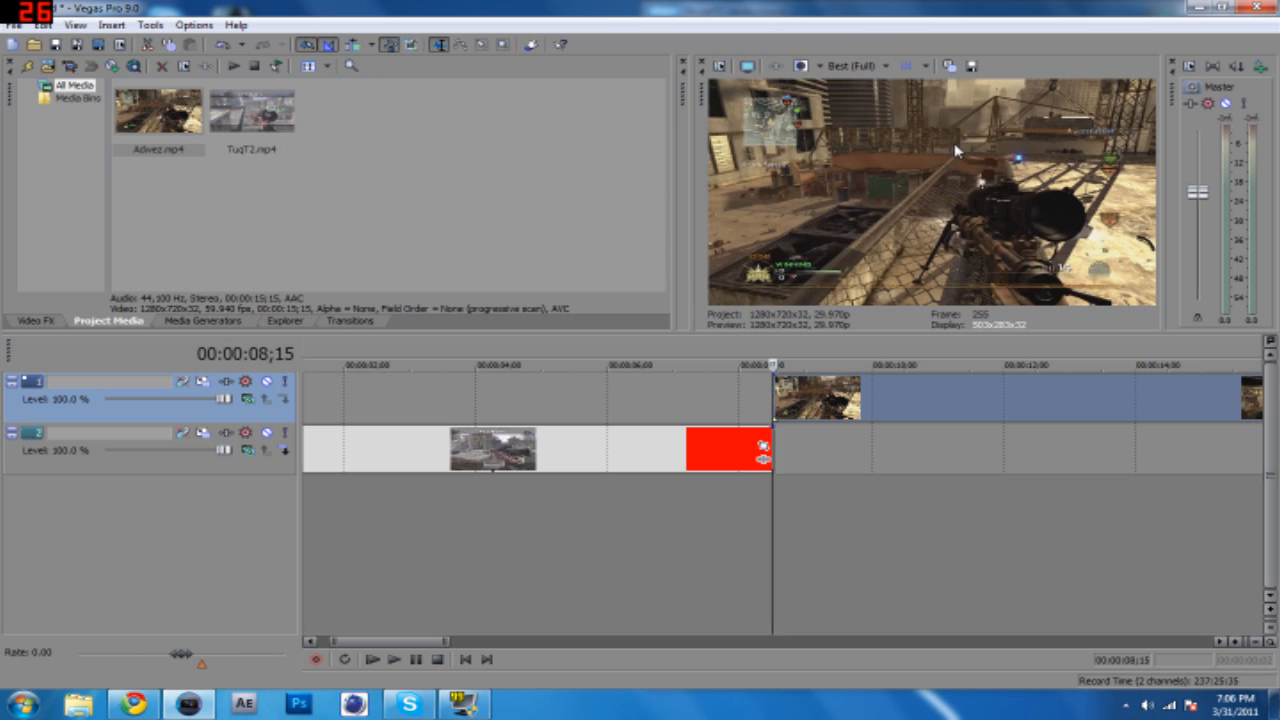
- Save a snapshot of the Adwez clip's first frame as Image1.jpg and place the still on track 1 before that clip
click(973, 67)
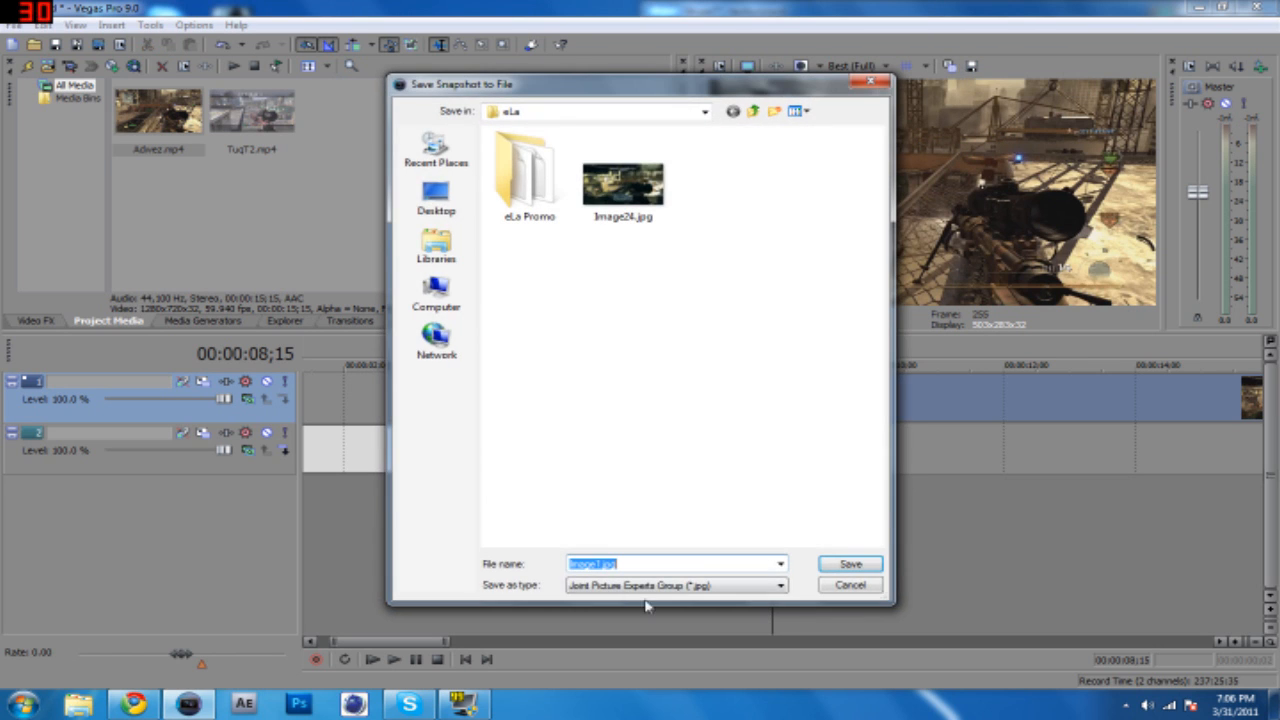
click(862, 567)
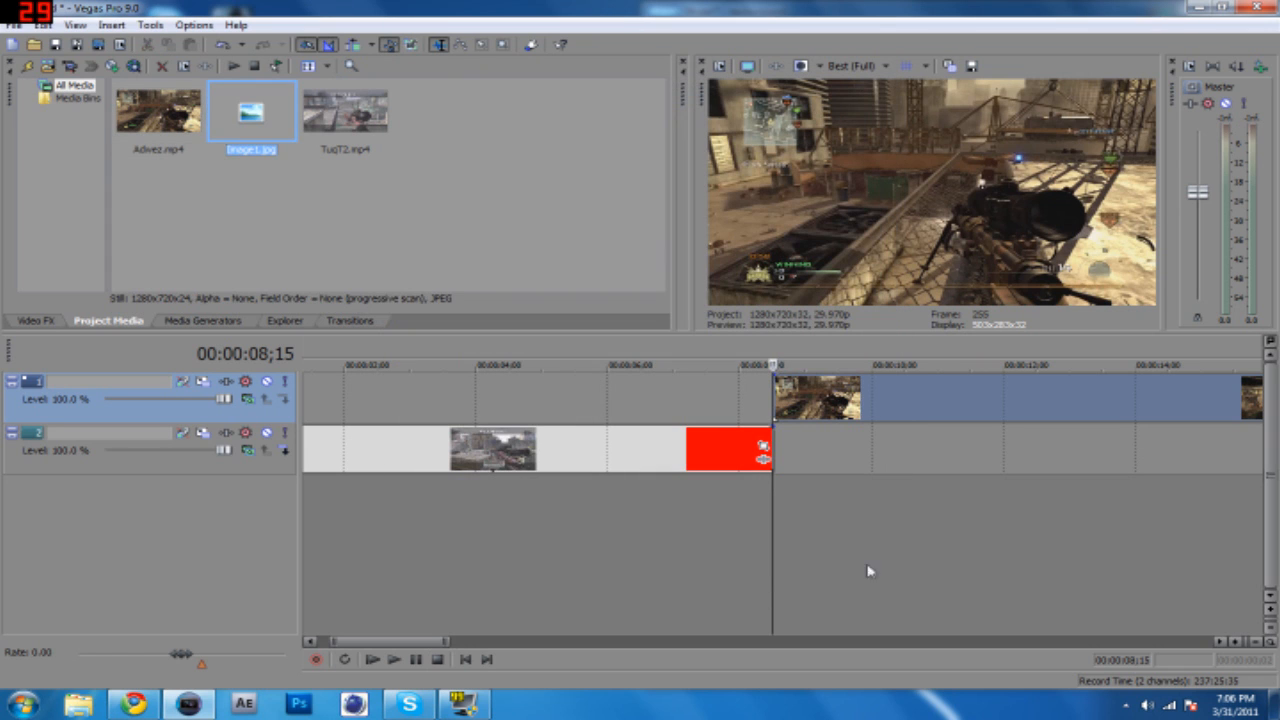
drag(760, 415, 514, 402)
drag(631, 408, 540, 436)
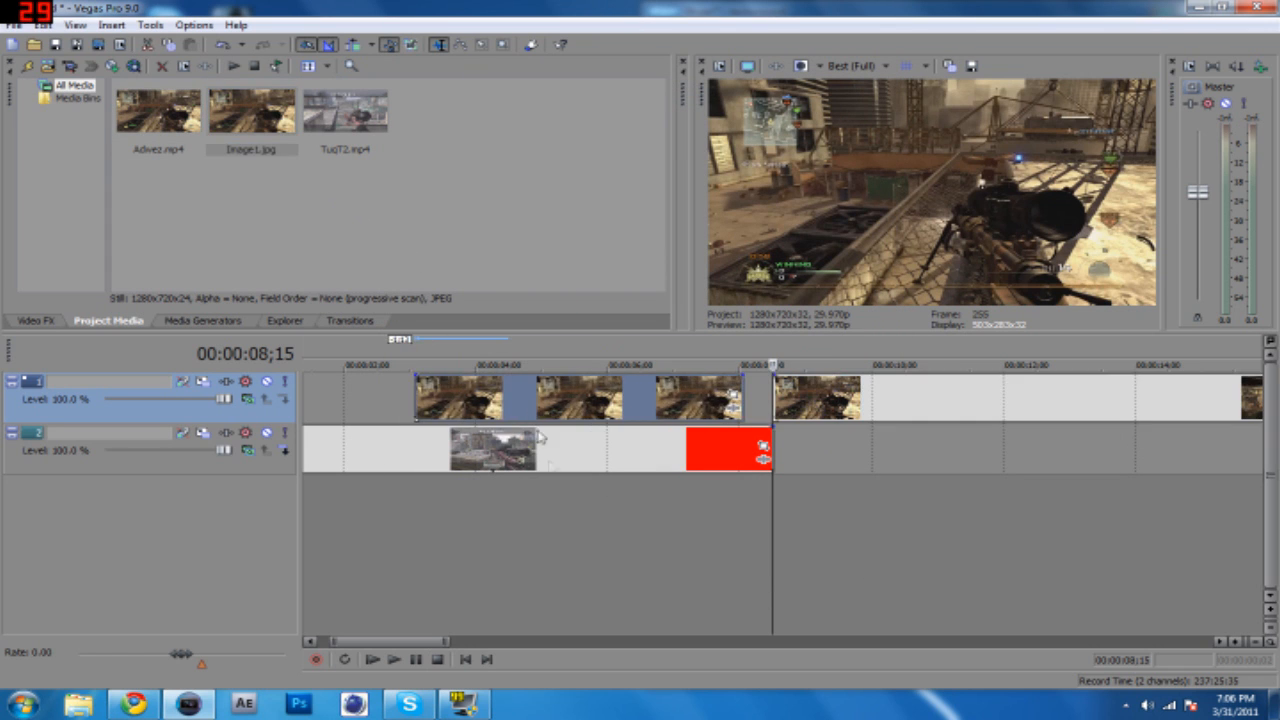
- Play the Image1 still from its start at 00:00:03;02 and stop playback
click(415, 528)
key(space)
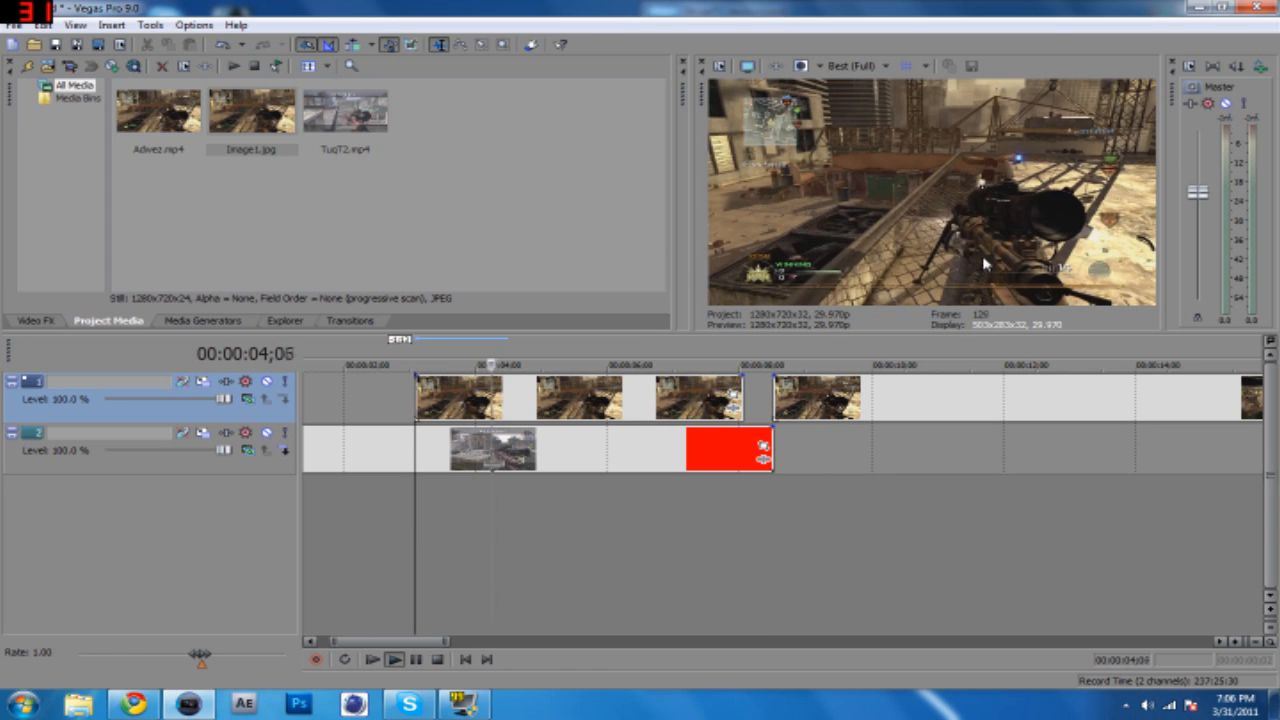
key(space)
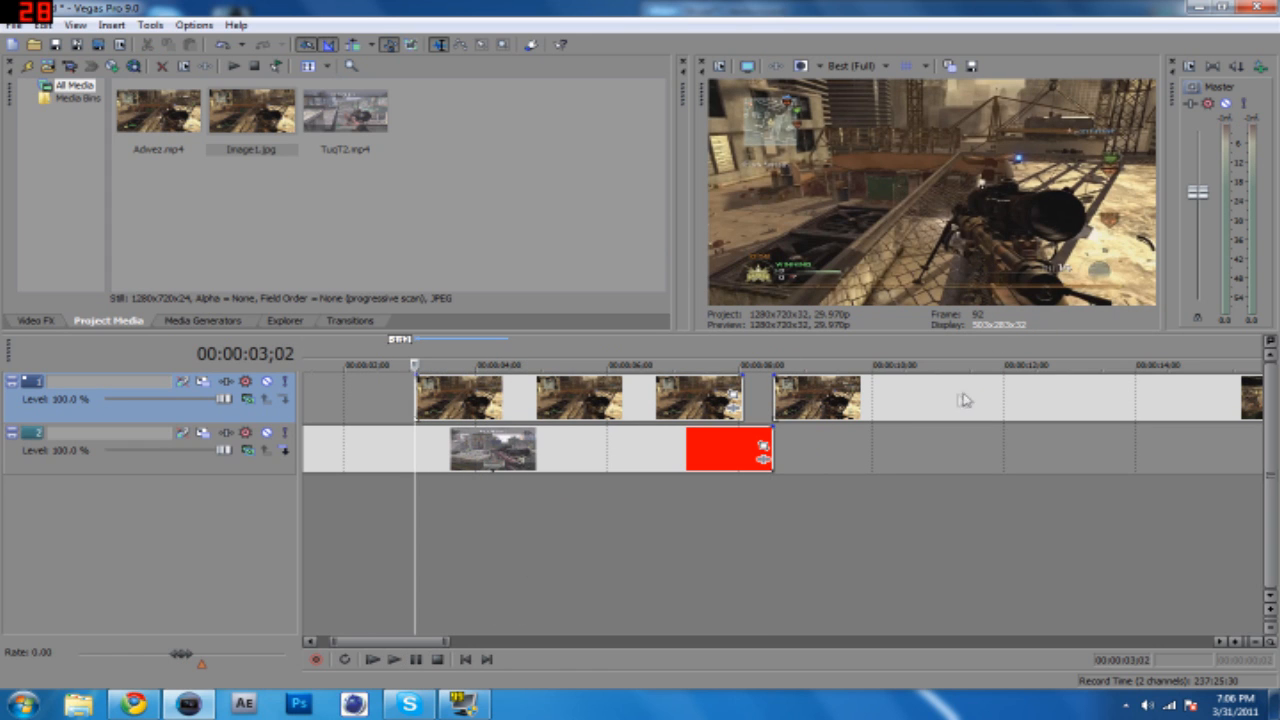
- Insert two empty video tracks above the existing ones
right_click(290, 415)
click(381, 457)
right_click(293, 417)
click(337, 452)
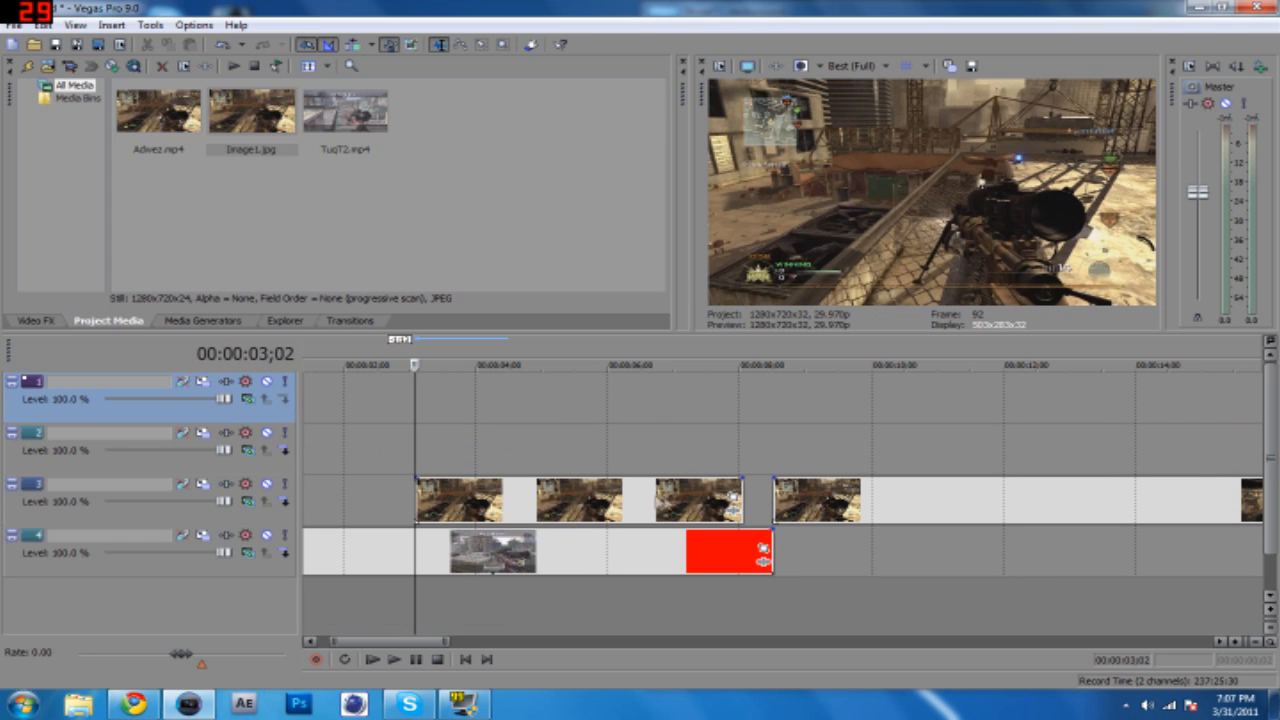
- Shift the Adwez clip to about 00:00:14 and the Image1 still to about 00:00:08 on track 3
drag(843, 503, 1073, 505)
drag(551, 504, 813, 514)
drag(1113, 512, 1249, 504)
drag(787, 497, 851, 499)
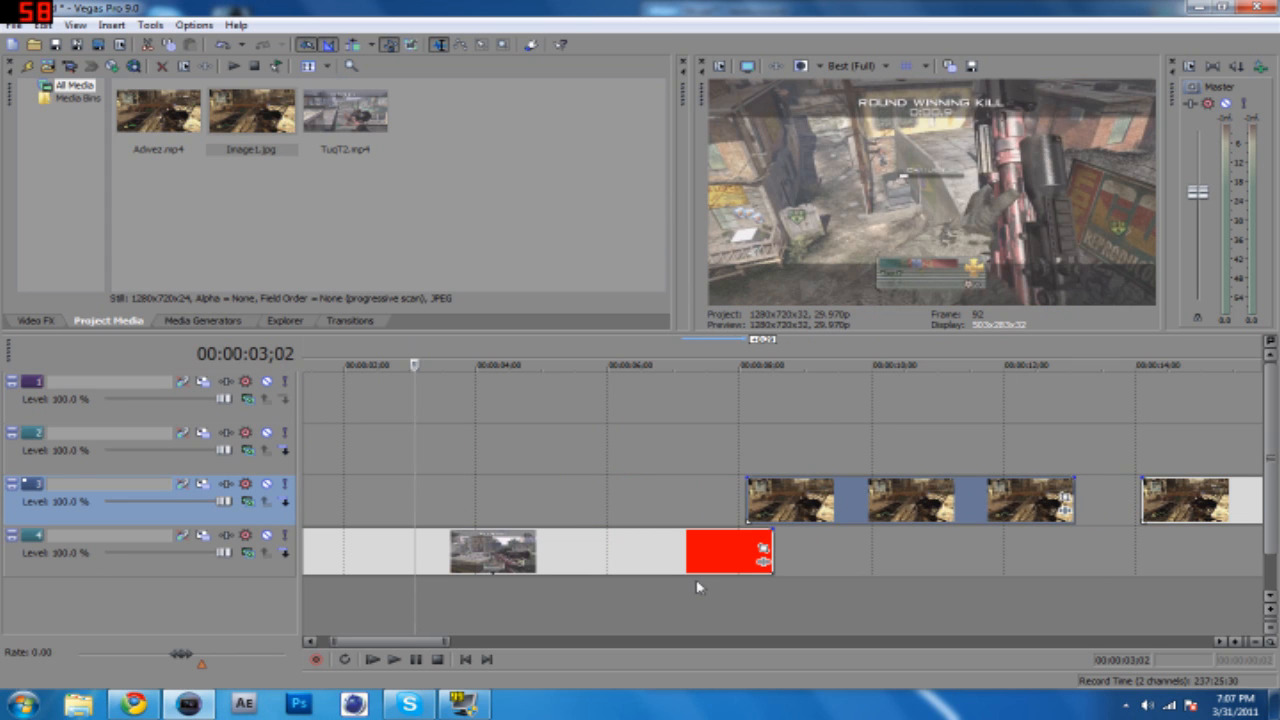
- Add a marker at 00:00:07;10 and align the start of the Image1 still on track 3 with it
click(697, 587)
click(696, 556)
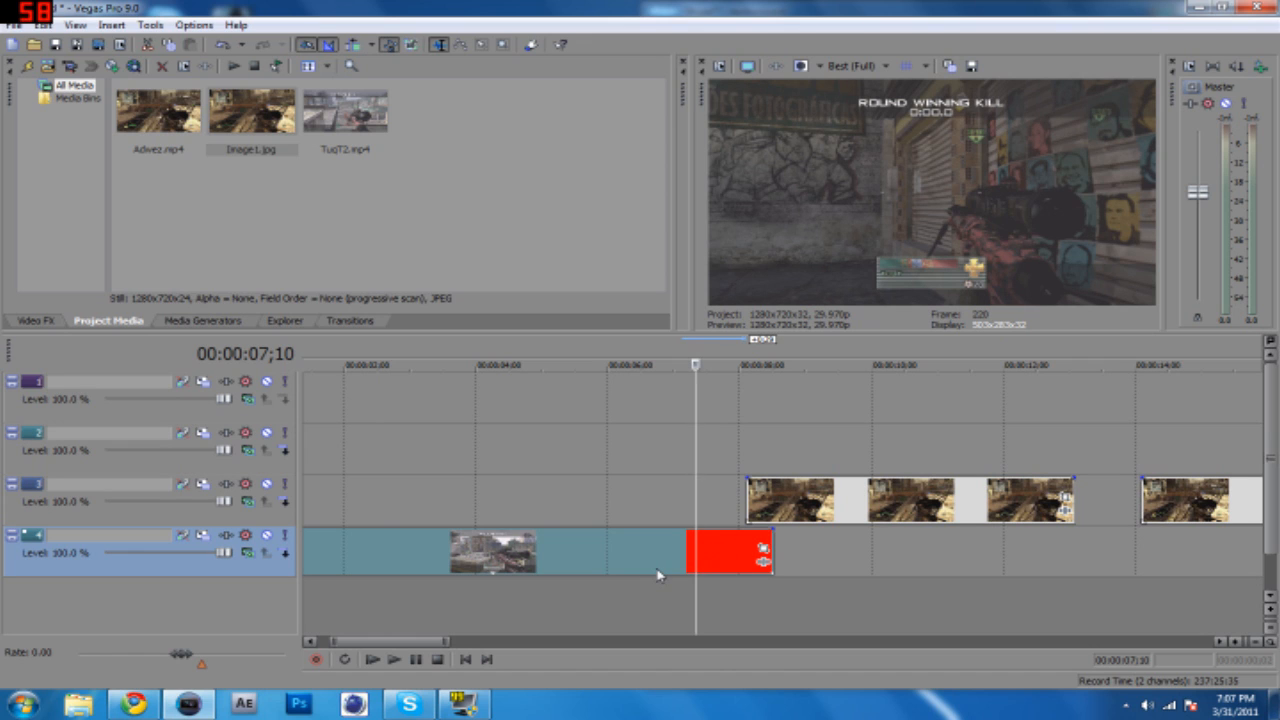
key(m)
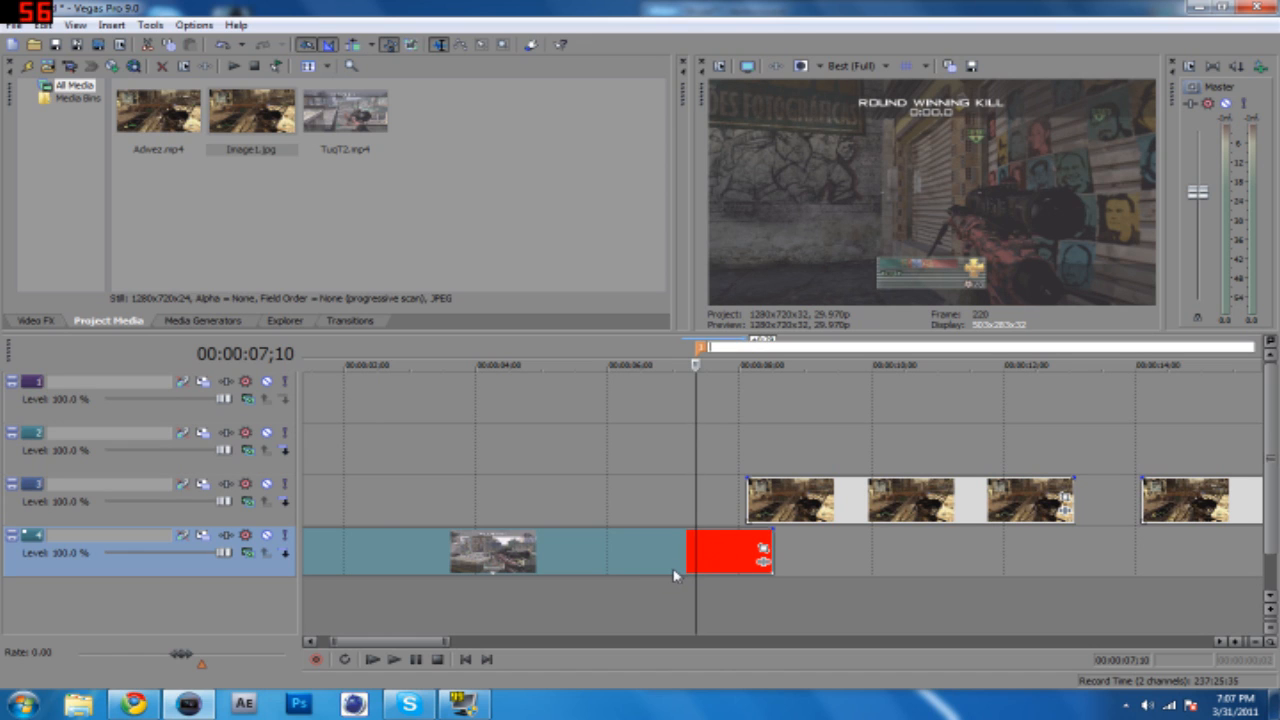
click(626, 464)
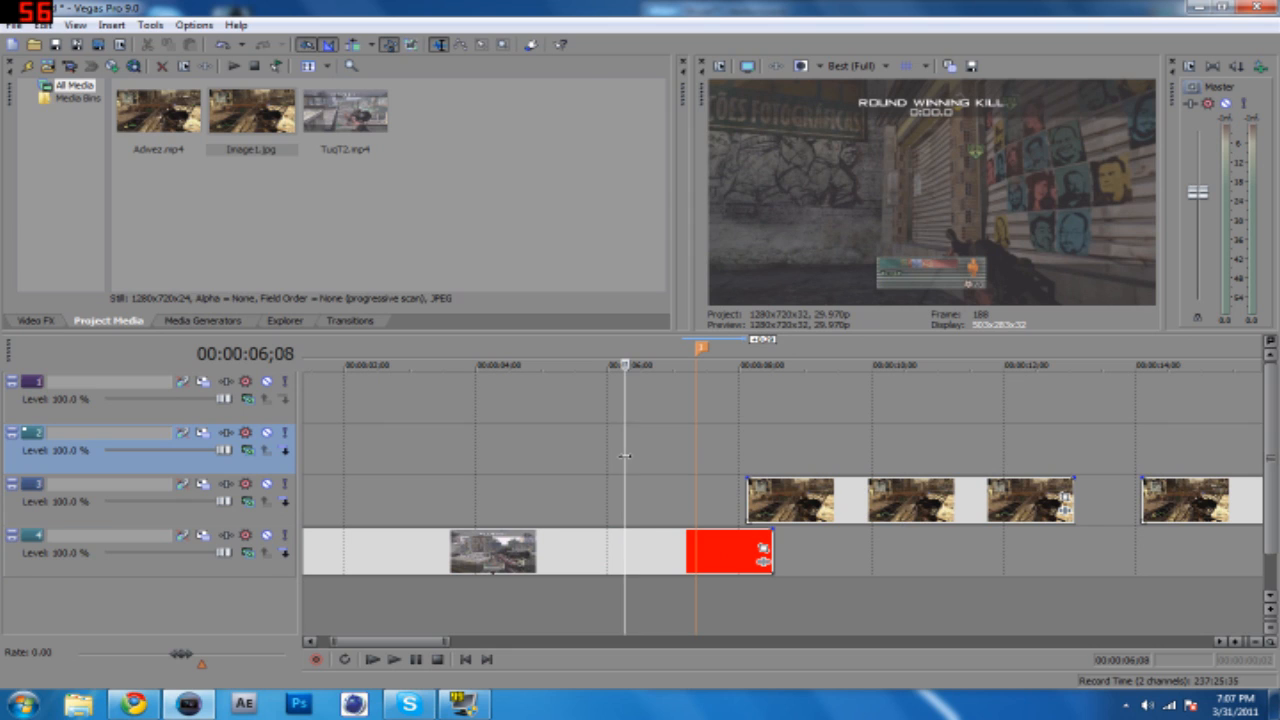
click(702, 350)
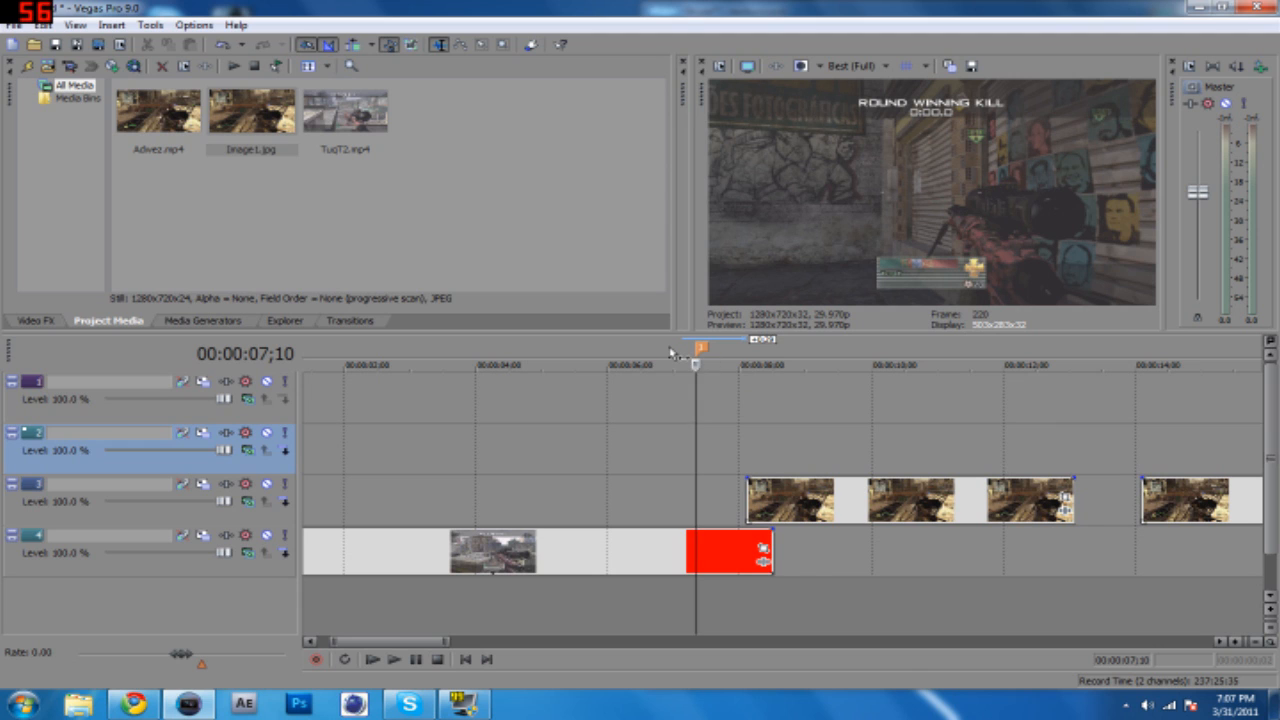
click(631, 357)
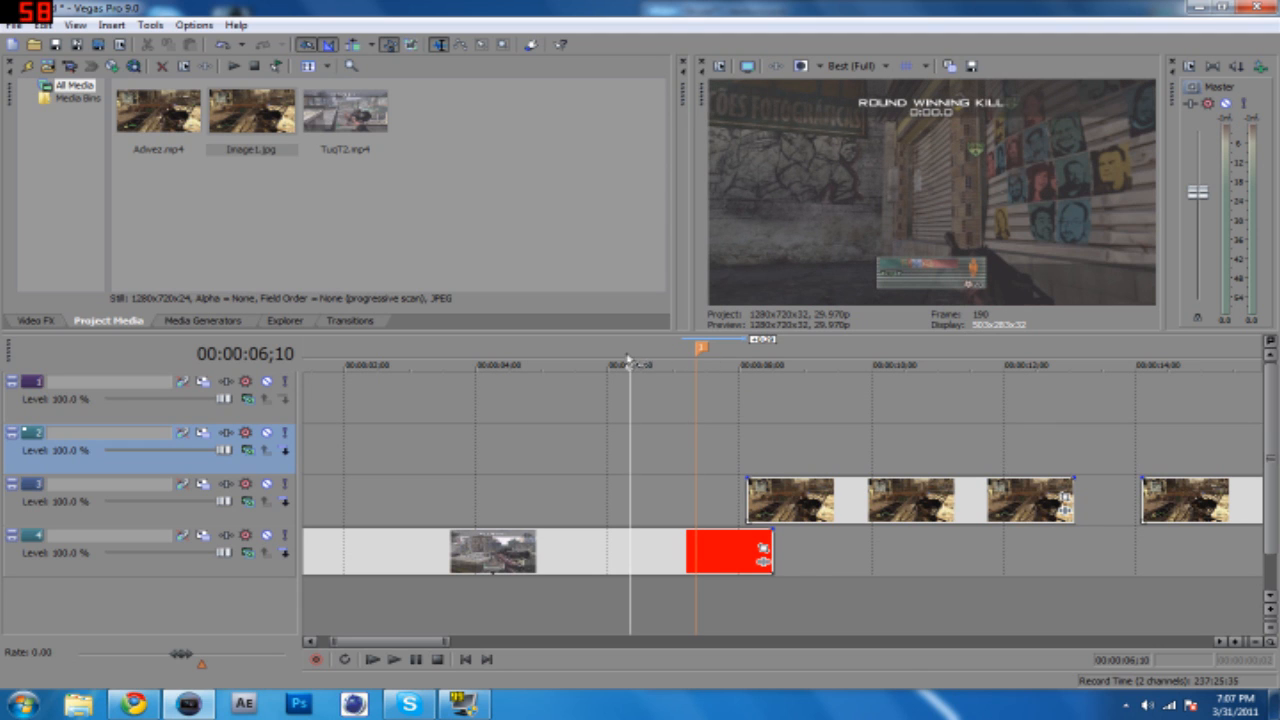
drag(832, 505, 782, 503)
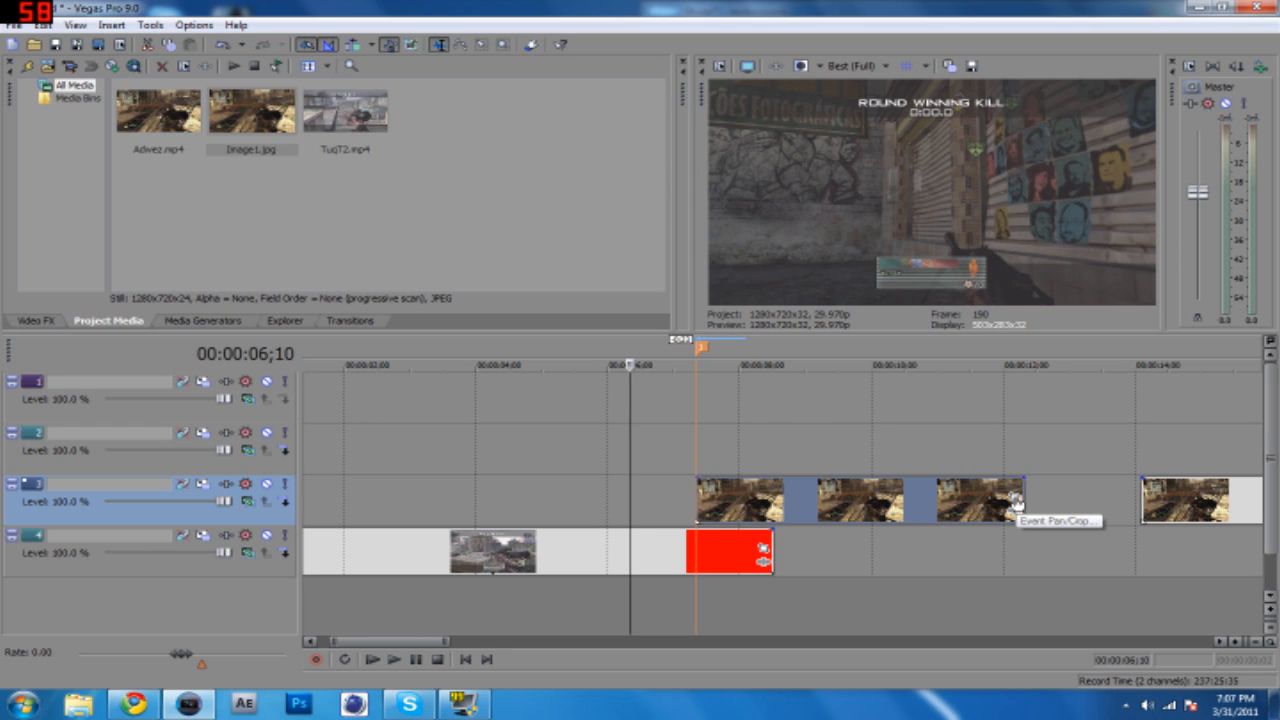
- Open the Event Pan/Crop settings of the Image1 still on track 3 and enable its mask
right_click(947, 502)
click(1025, 192)
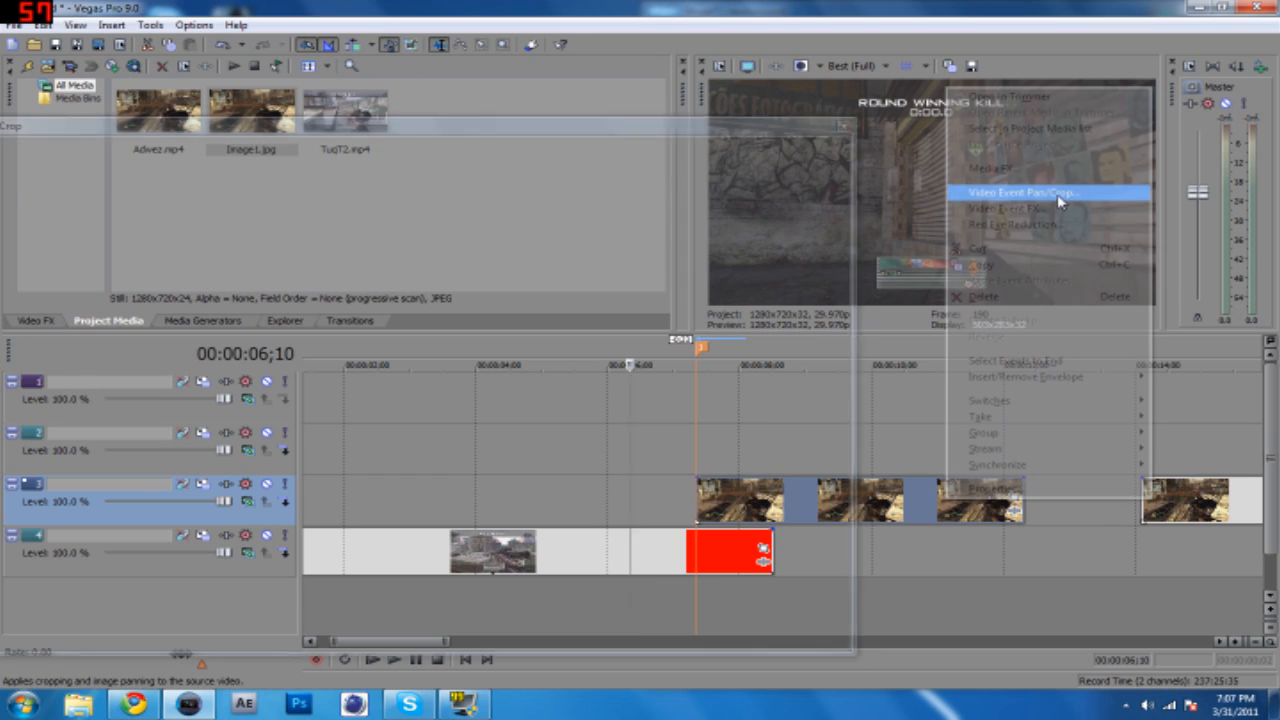
drag(421, 134, 558, 140)
click(97, 610)
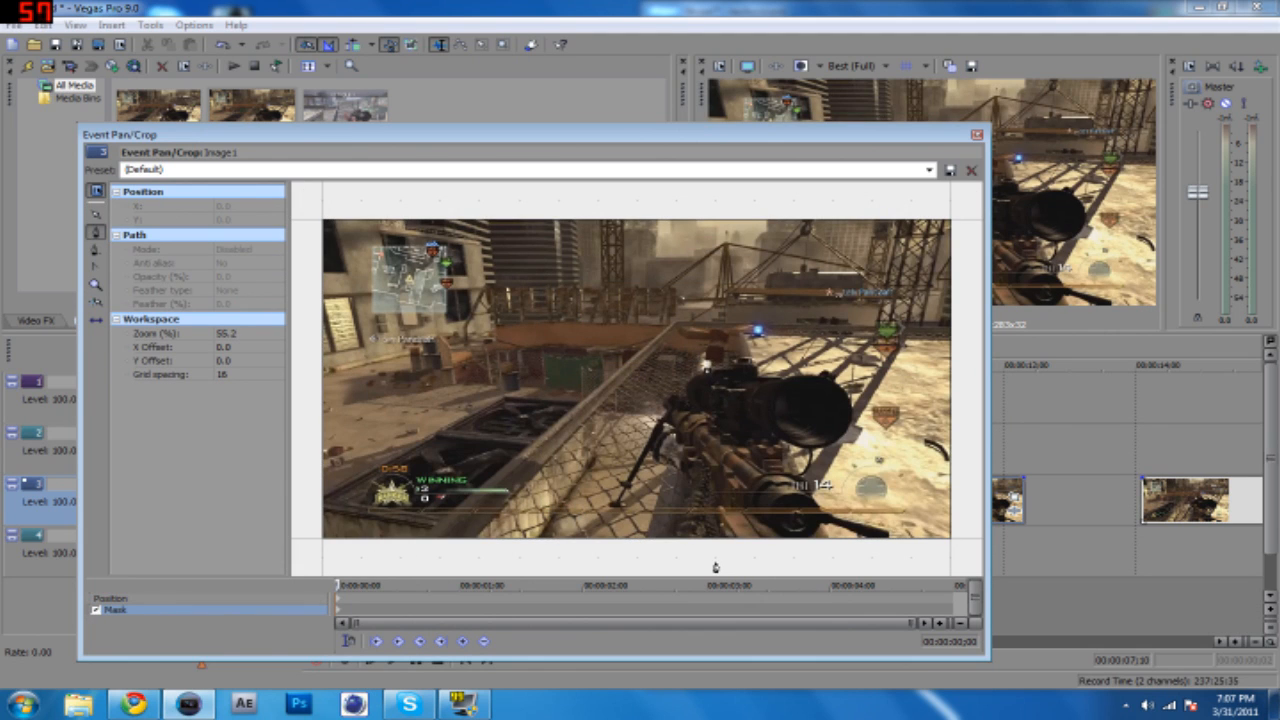
- Draw a closed mask around the foreground with the rifle and fence, following the diagonal railing, and close the Event Pan/Crop window
click(418, 547)
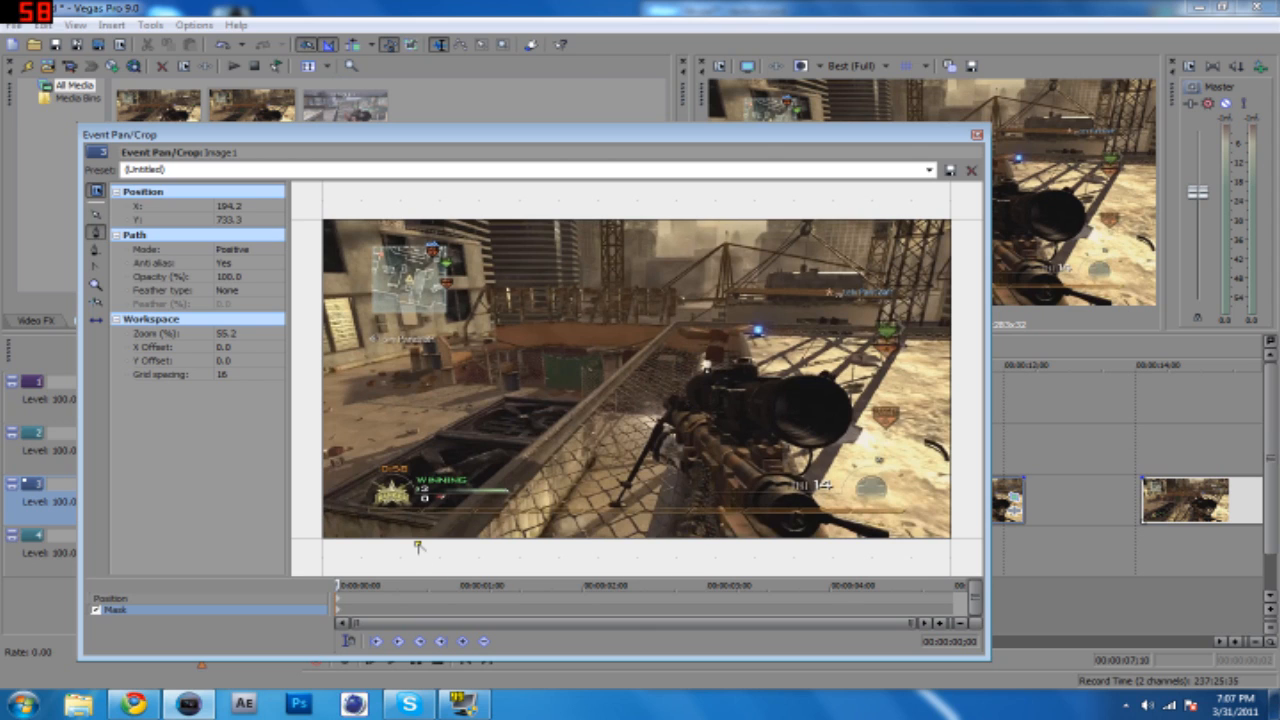
key(ctrl+z)
click(410, 545)
click(674, 325)
click(955, 330)
click(966, 555)
click(411, 545)
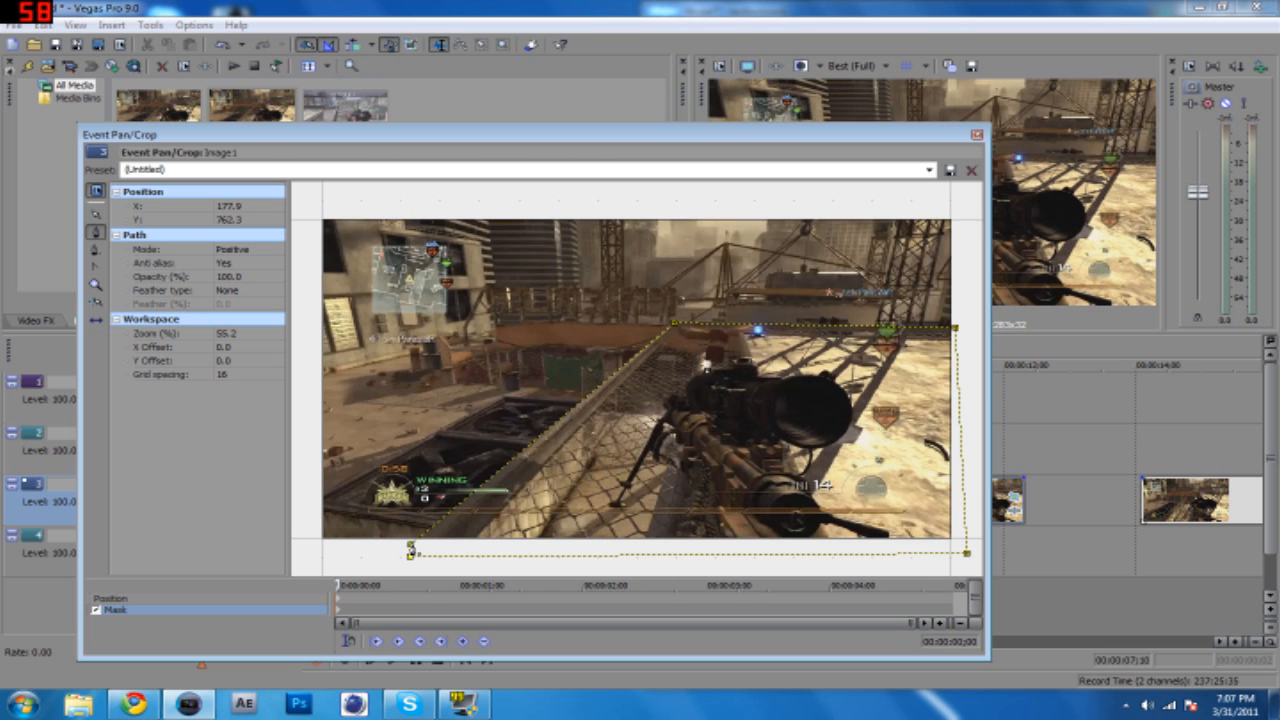
drag(788, 134, 519, 339)
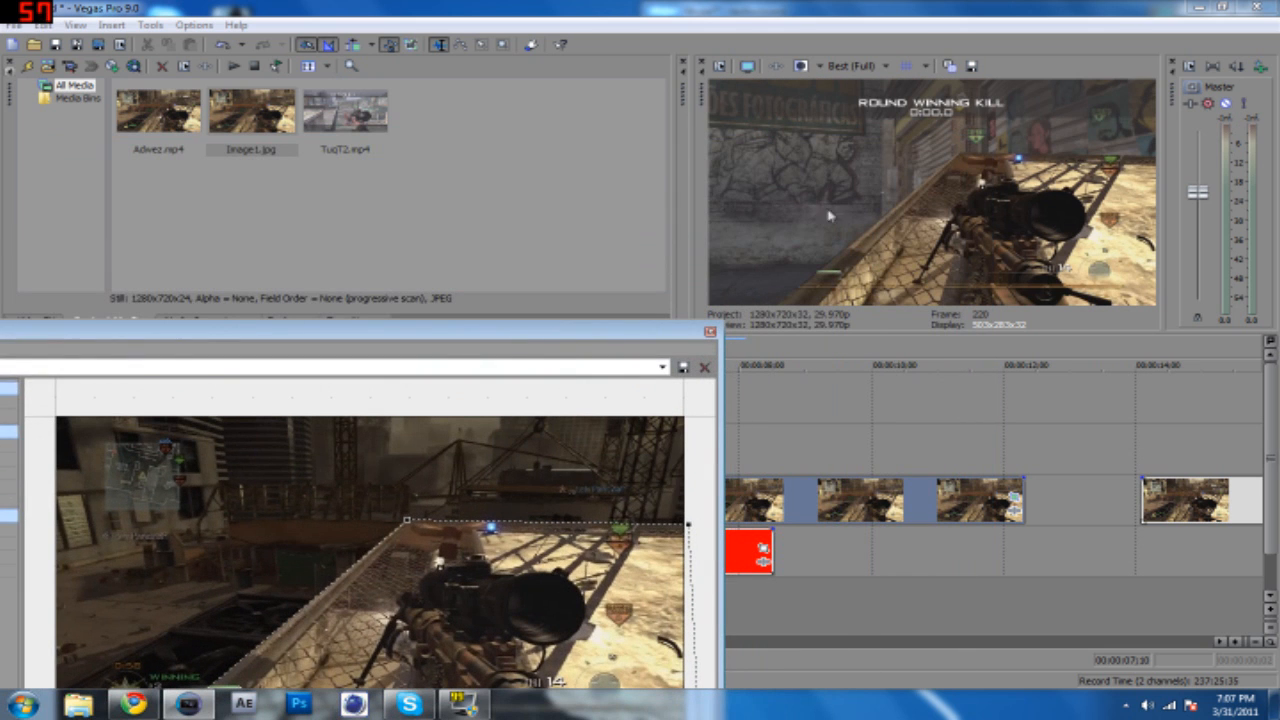
click(710, 332)
- Place a second Image1 still on track 2 and align its start with a new marker at 00:00:07;21
drag(250, 110, 746, 461)
click(695, 450)
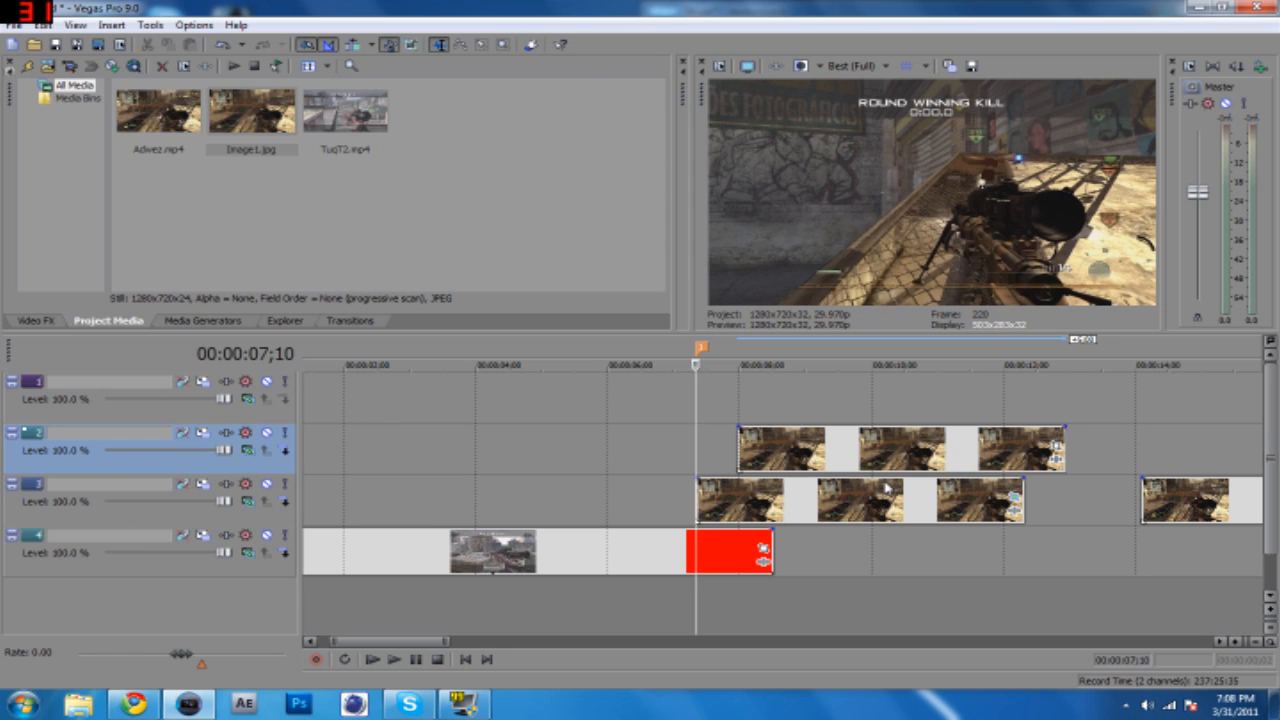
key(space)
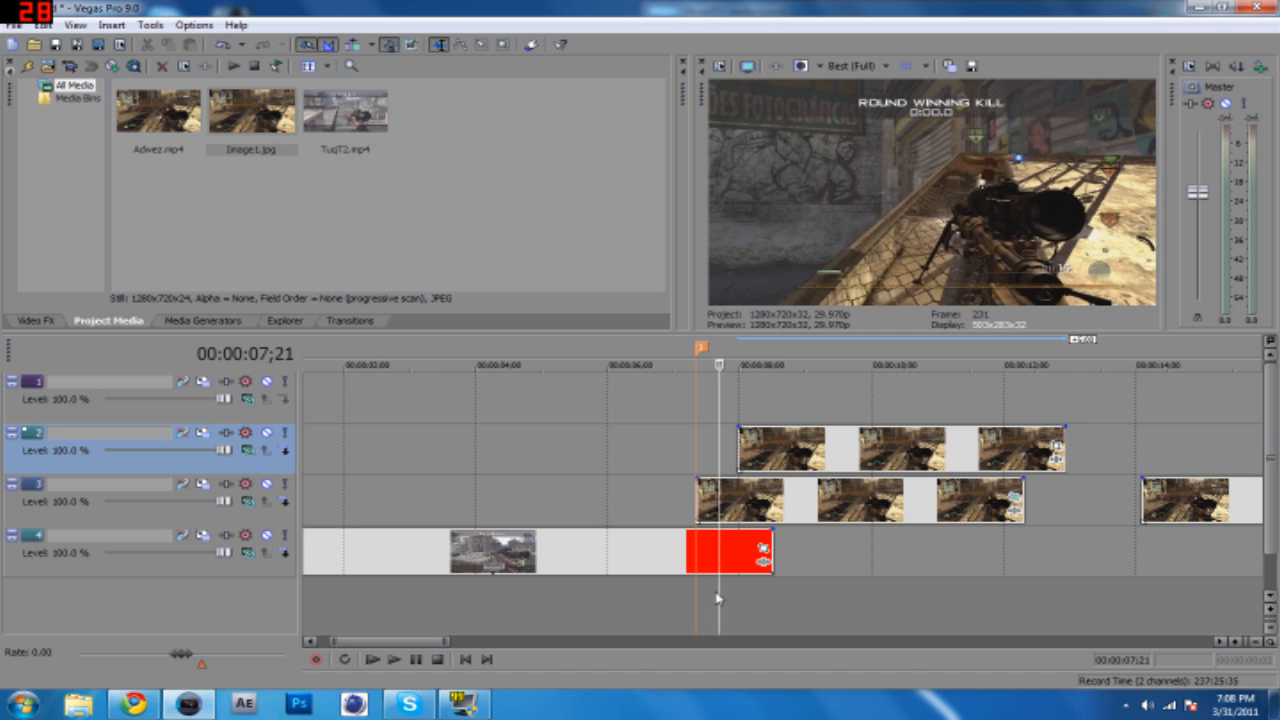
key(m)
click(672, 451)
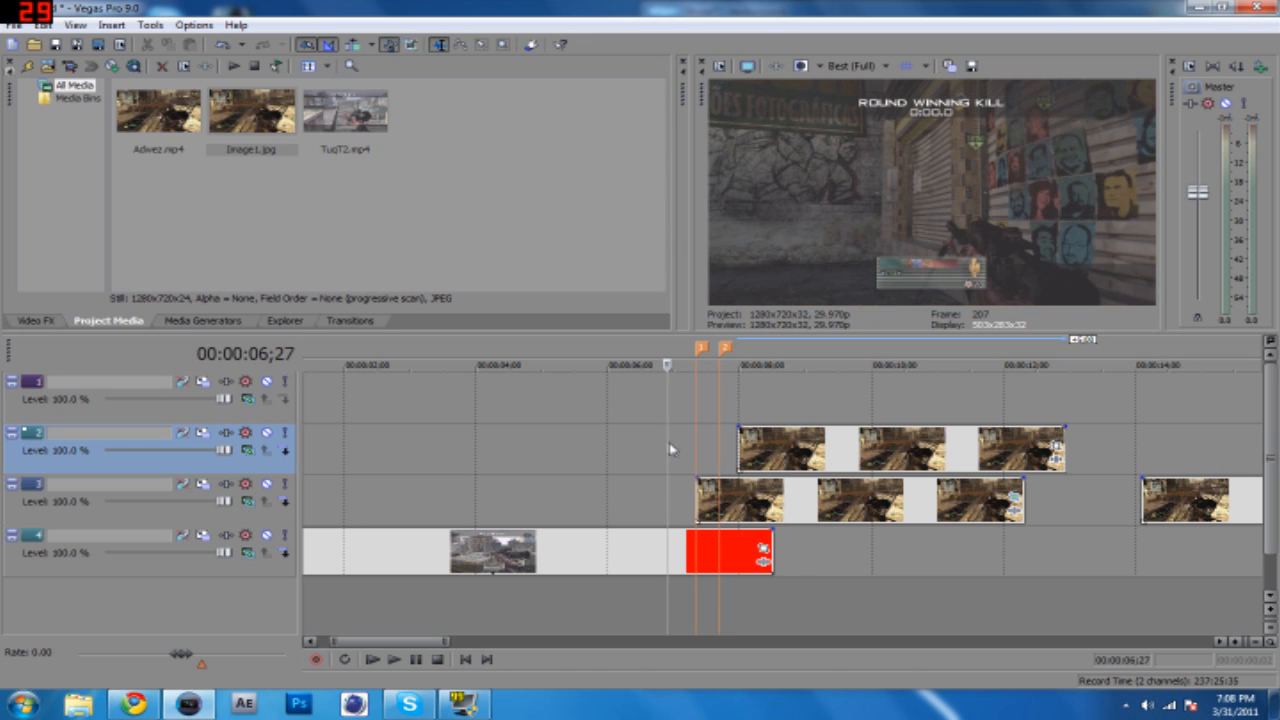
click(720, 448)
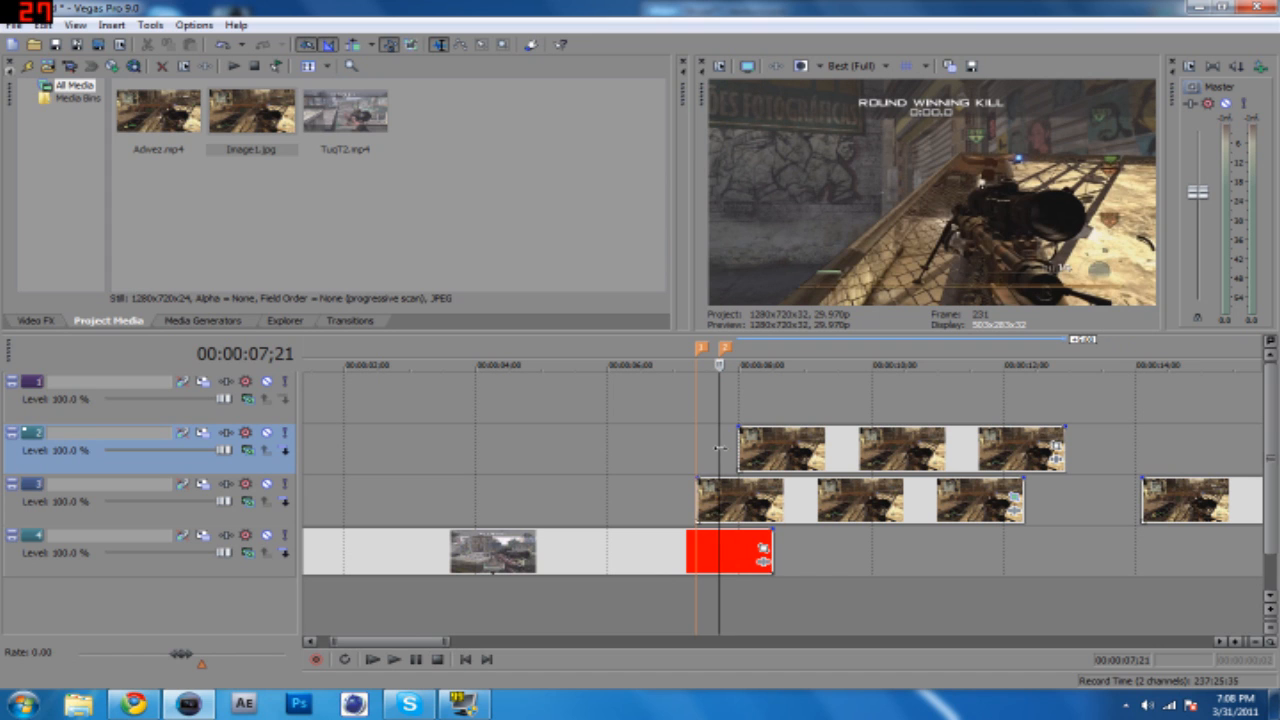
drag(834, 464, 818, 464)
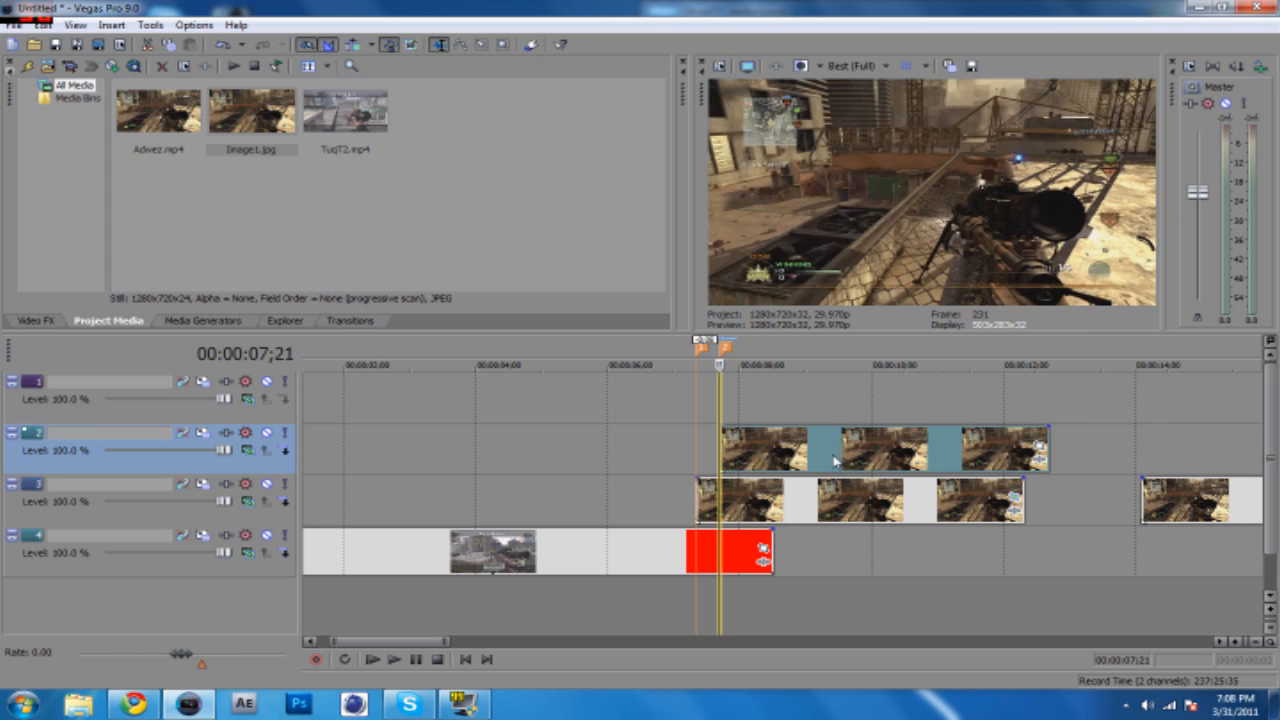
- Open the Event Pan/Crop settings of the Image1 still on track 2 in a floating window and enable its mask
click(642, 443)
scroll(734, 472, up, 3)
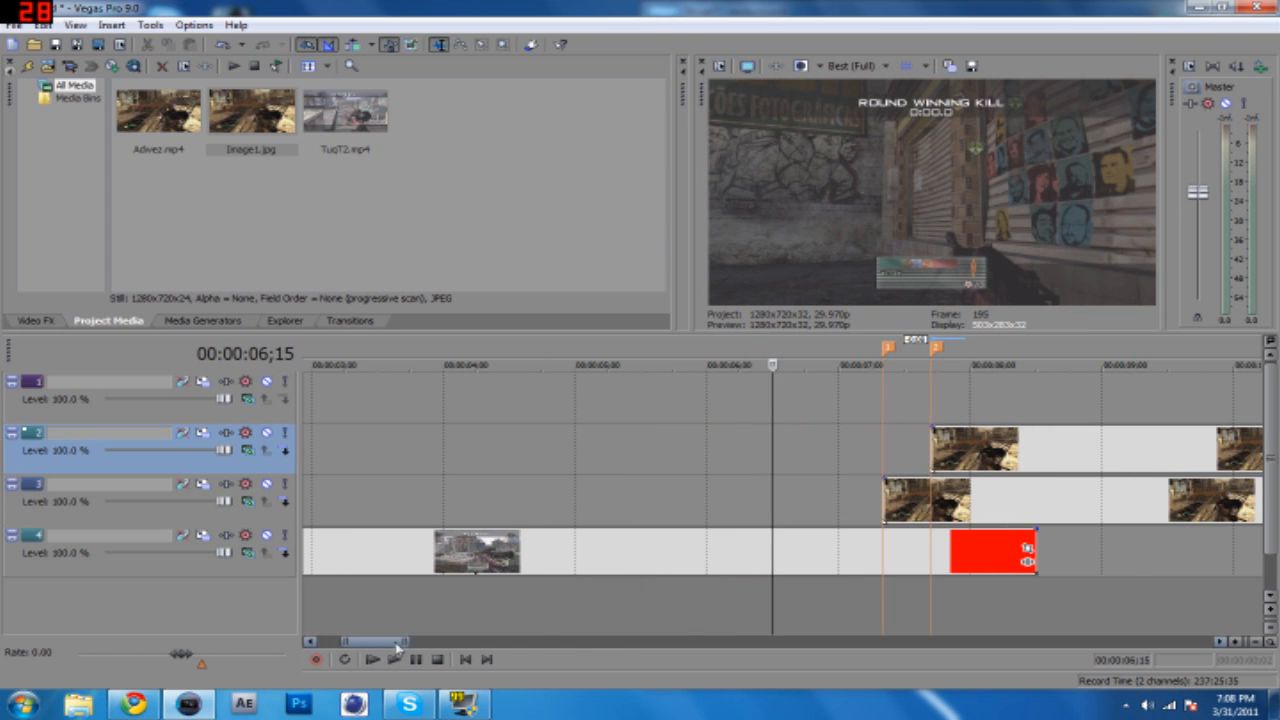
drag(391, 642, 413, 642)
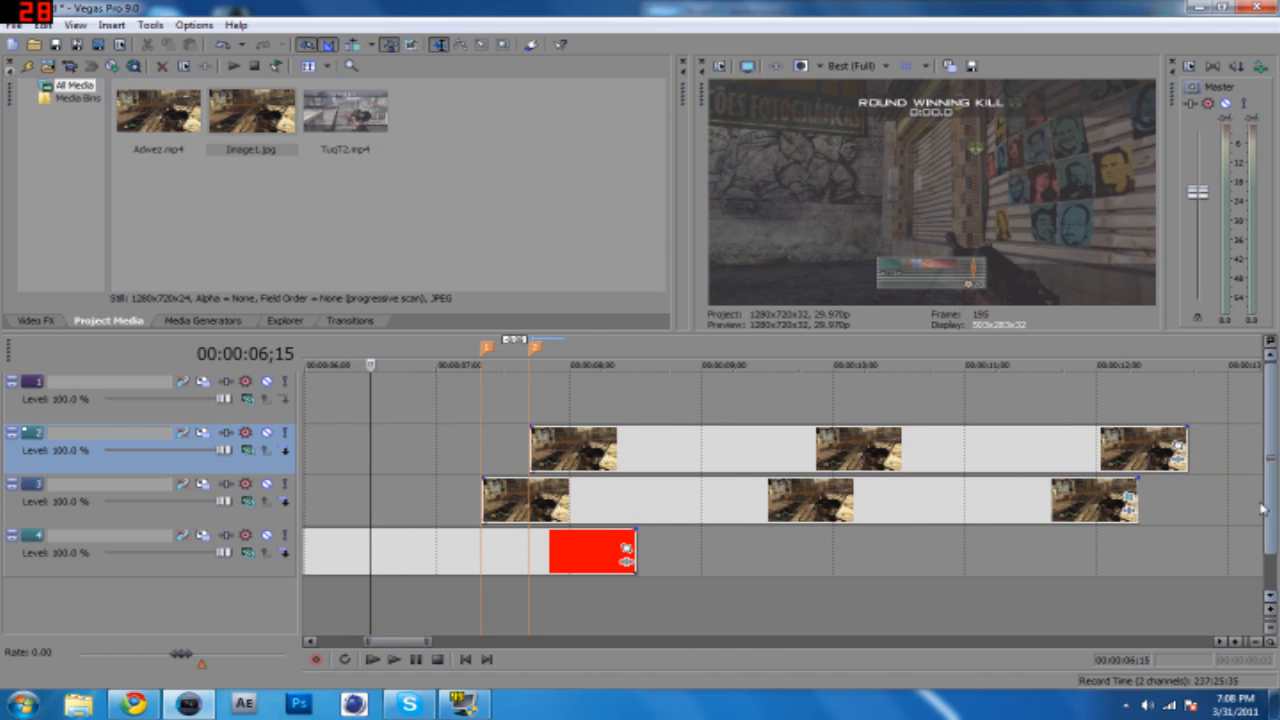
click(1180, 452)
drag(503, 339, 300, 66)
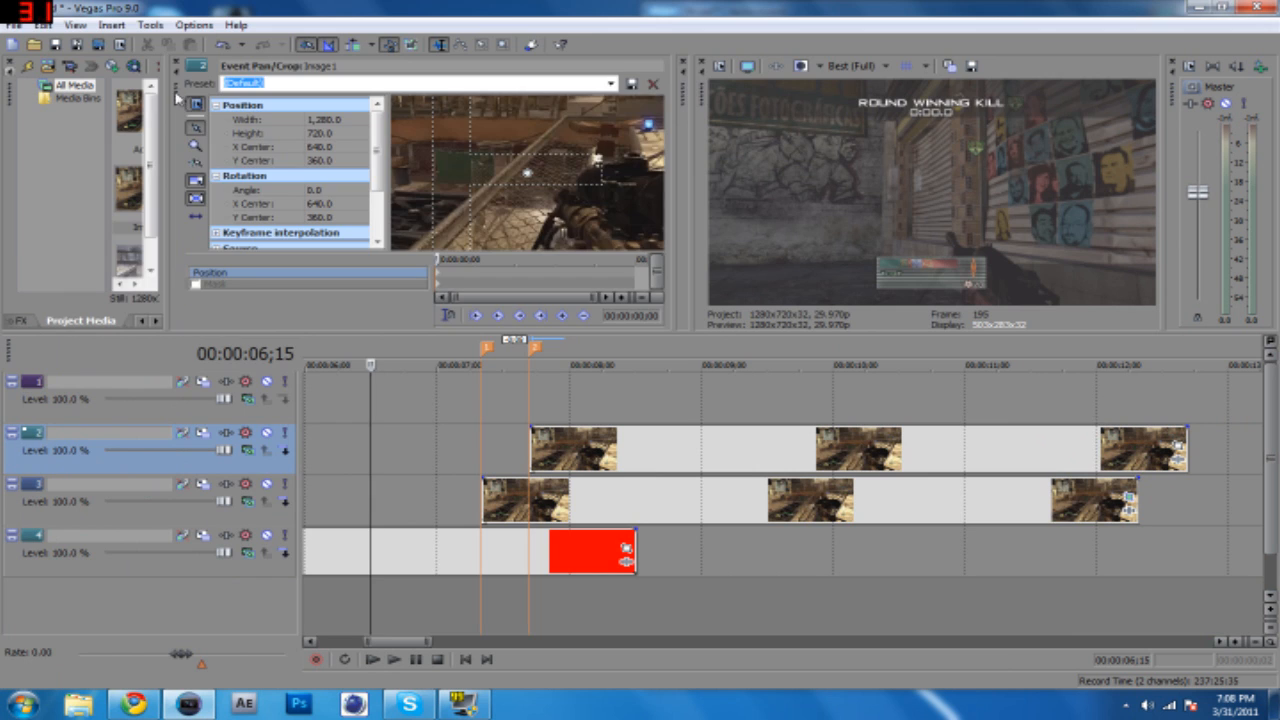
drag(172, 133, 155, 143)
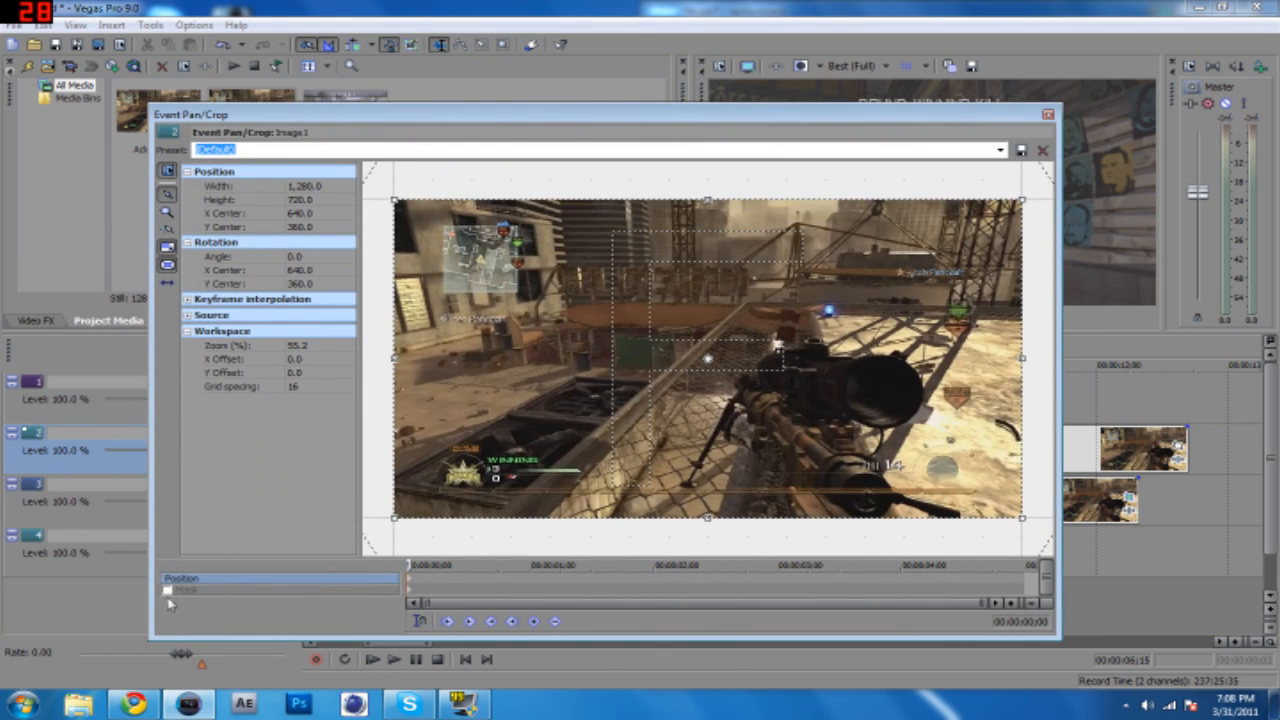
click(167, 591)
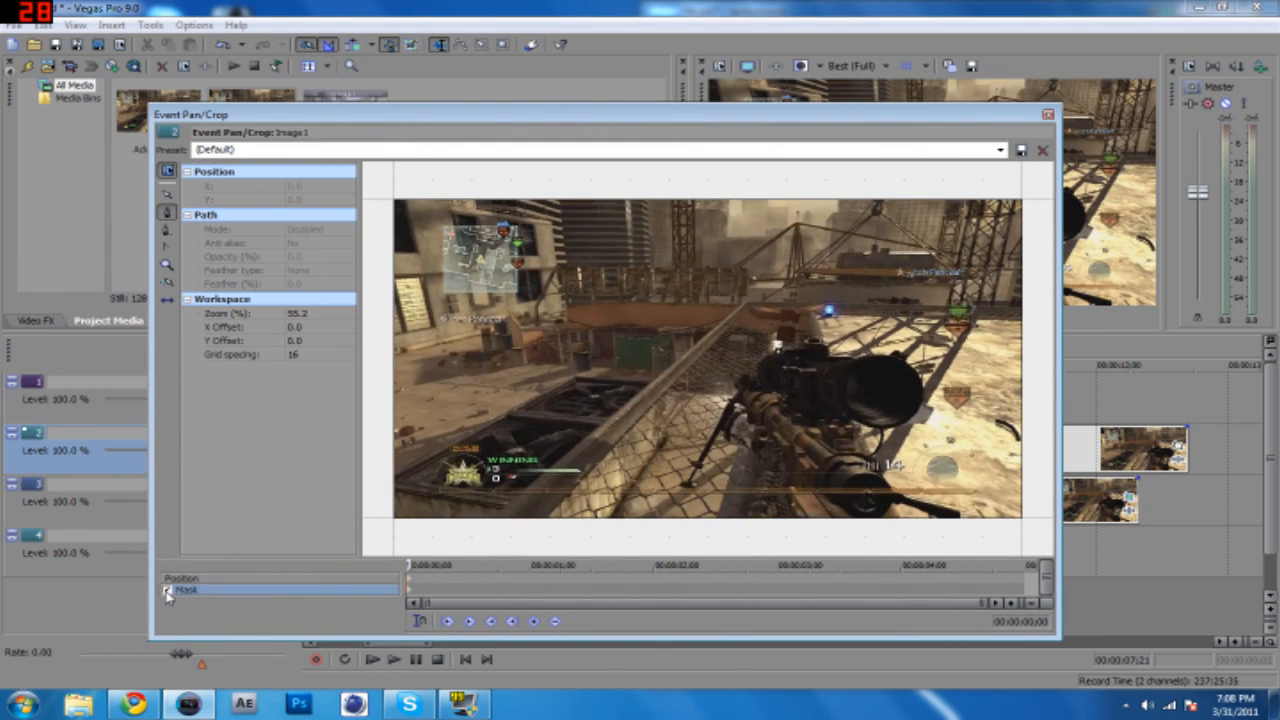
- Start the mask on the track 2 still along the building's top edge and down its corner to the orange wall
click(447, 205)
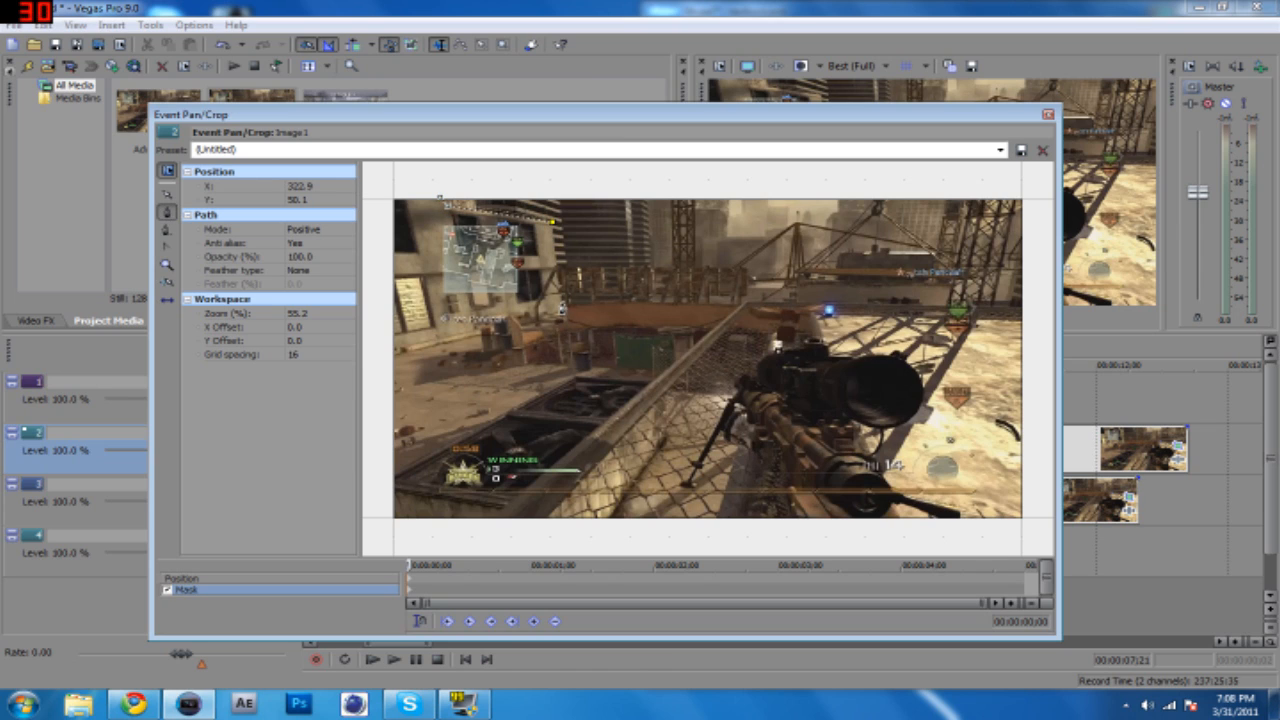
click(562, 317)
key(ctrl+z)
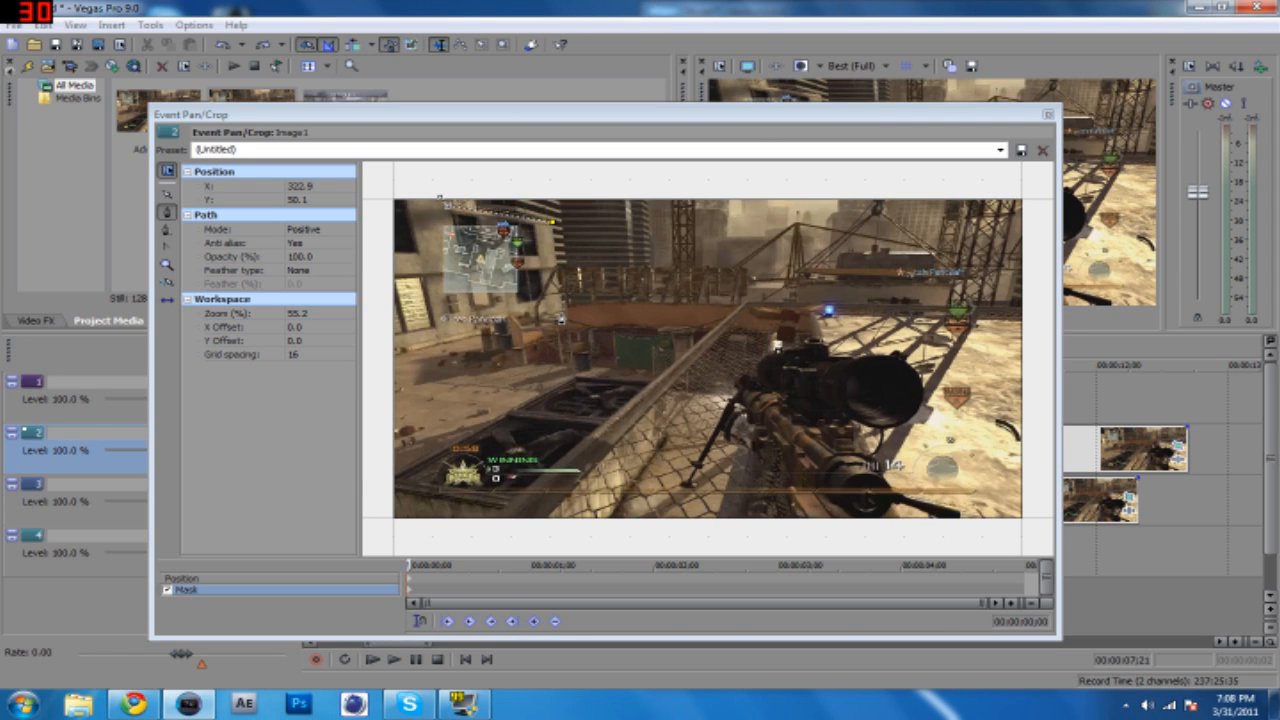
click(561, 314)
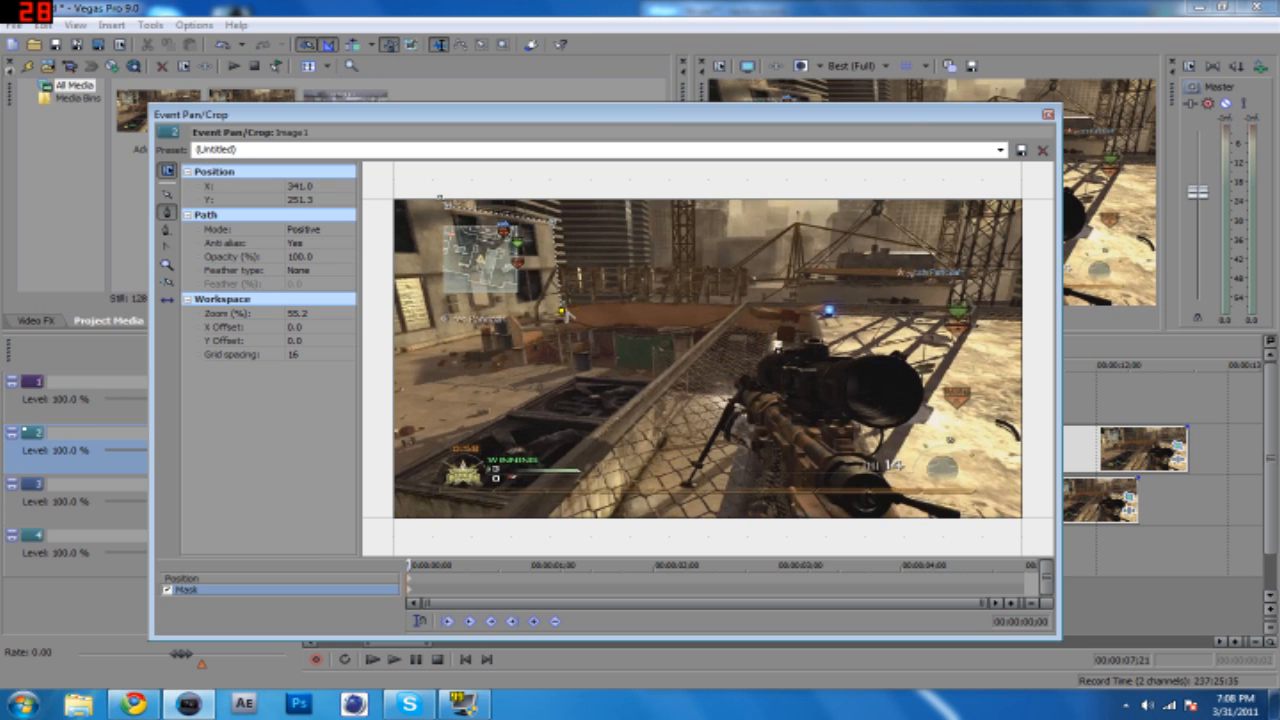
scroll(573, 327, up, 3)
click(168, 195)
drag(596, 338, 742, 468)
scroll(742, 467, up, 2)
drag(803, 497, 743, 394)
scroll(739, 408, up, 2)
drag(636, 386, 667, 410)
key(ctrl+z)
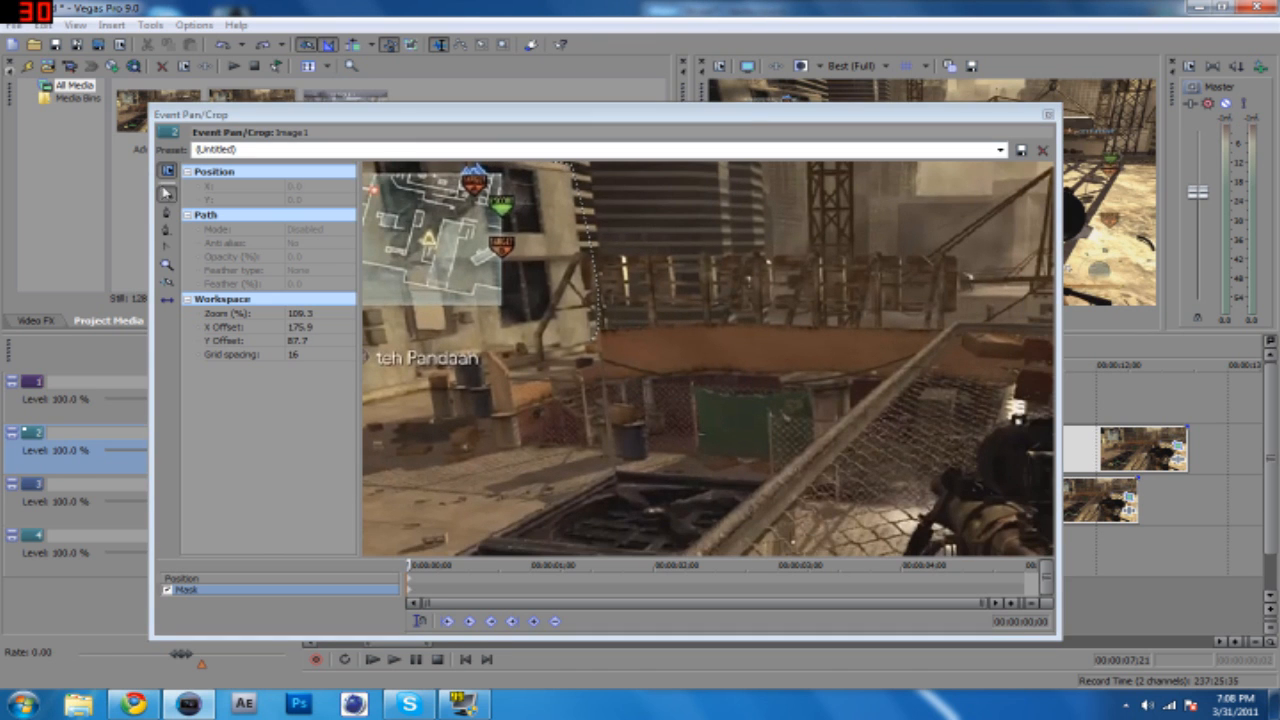
key(ctrl+z)
key(ctrl+z)
key(ctrl+z)
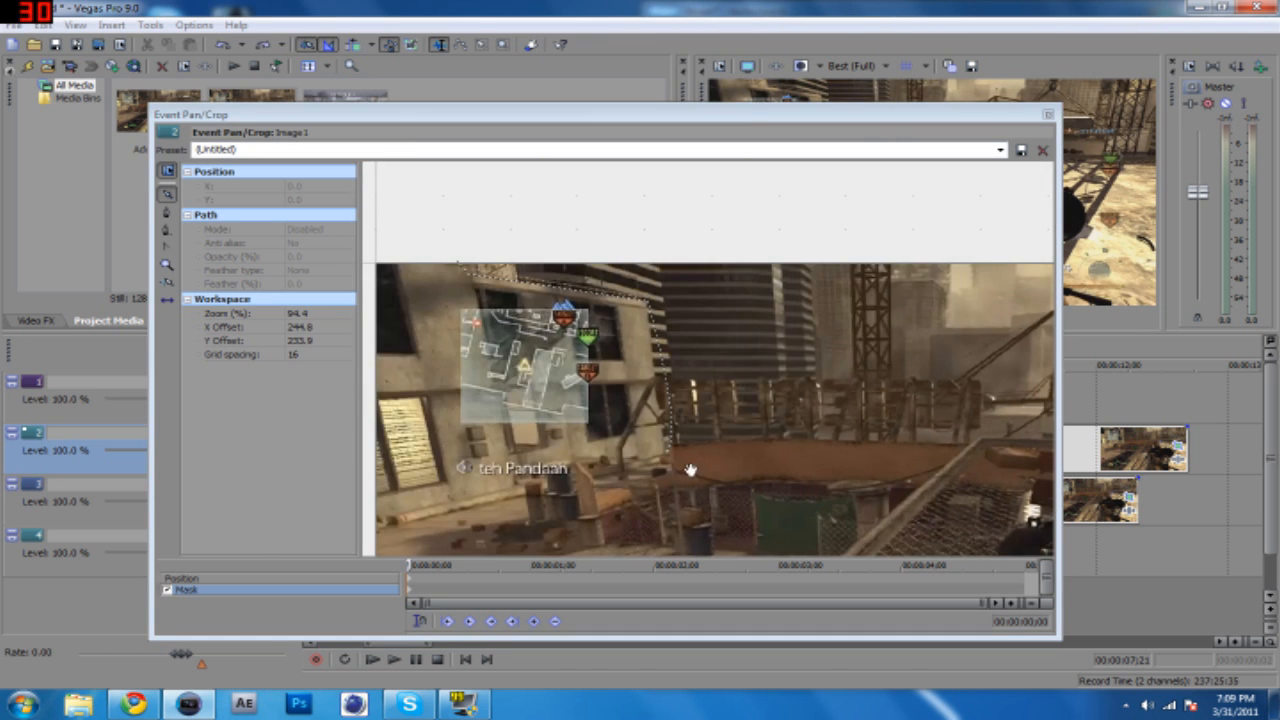
- Continue the mask path from the building's lower corner along the top edge of the orange wall
scroll(550, 365, up, 3)
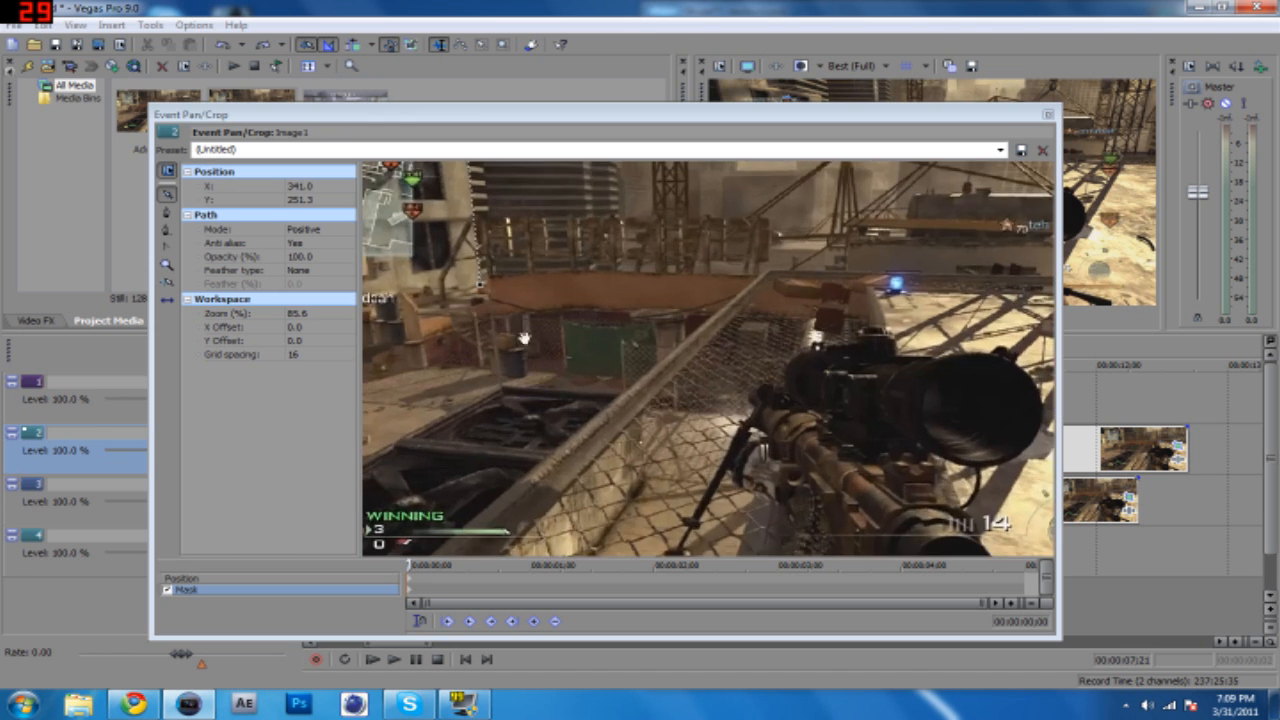
drag(508, 298, 654, 420)
scroll(653, 438, up, 2)
scroll(652, 444, up, 1)
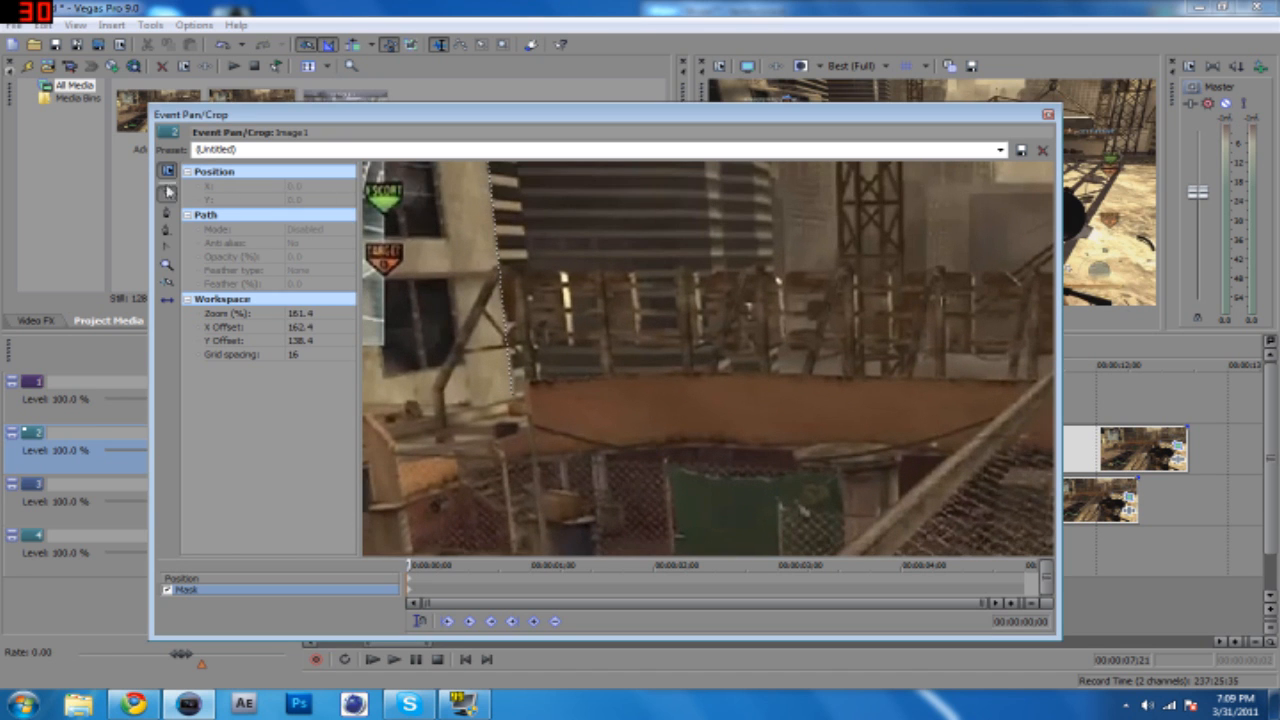
click(513, 398)
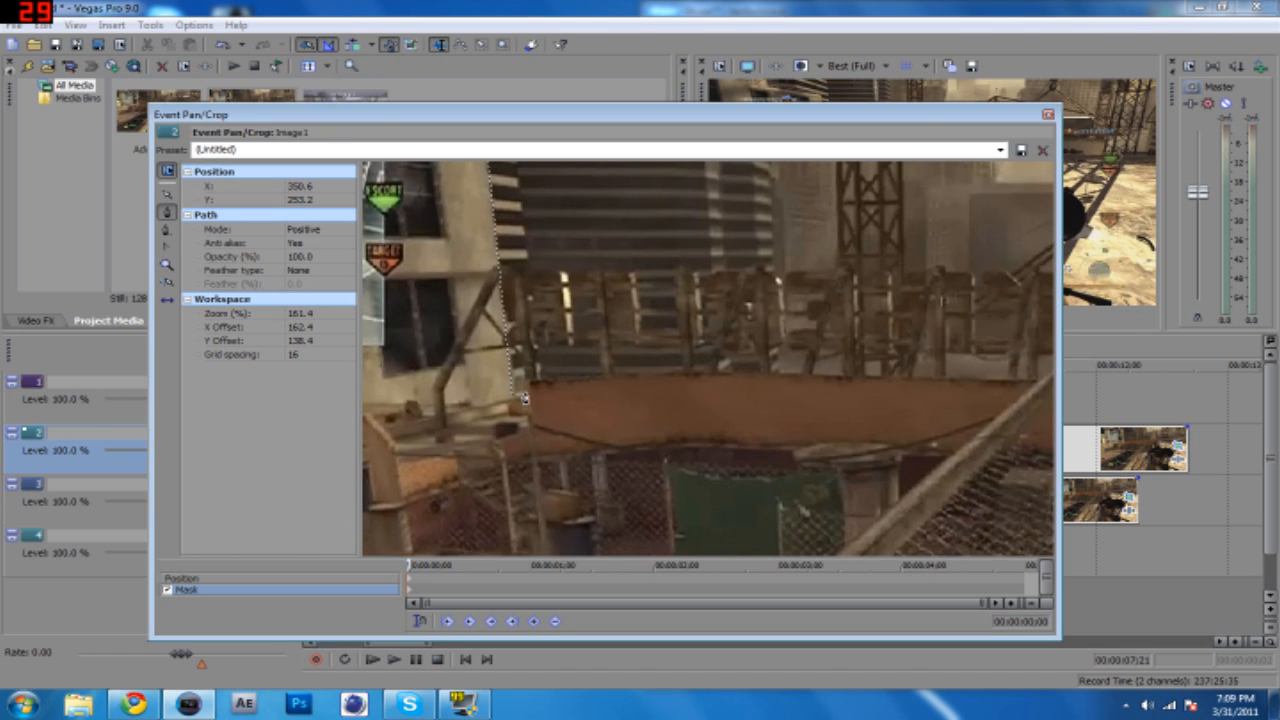
drag(558, 398, 516, 370)
drag(466, 405, 531, 421)
click(768, 372)
scroll(903, 390, down, 4)
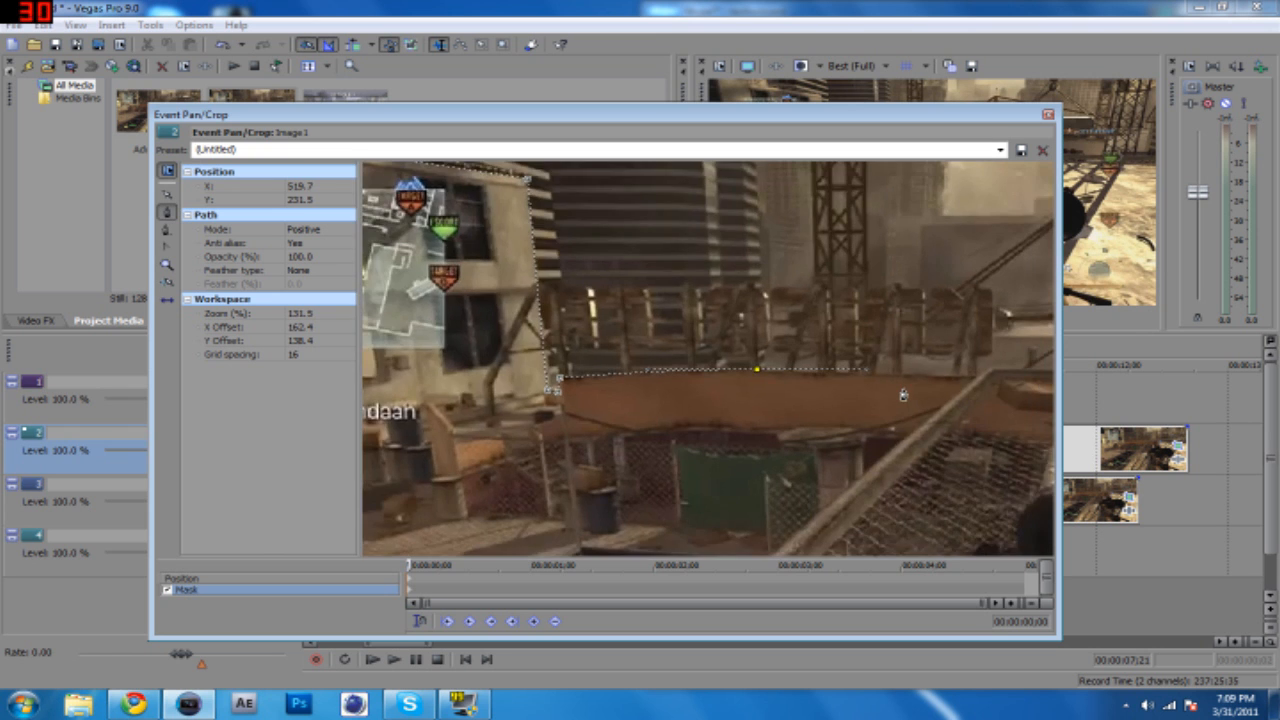
- Close the mask down the diagonal railing and around the outside of the image's left side, and close the Event Pan/Crop window
scroll(913, 380, down, 5)
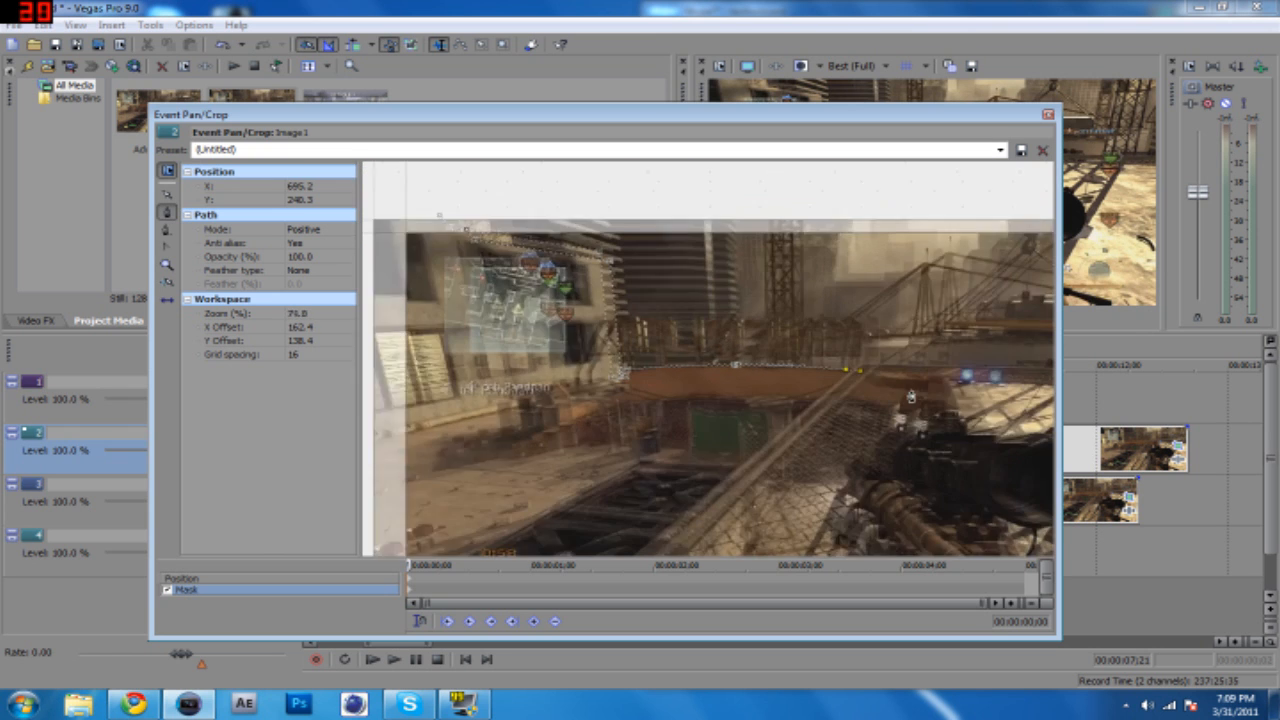
scroll(860, 372, down, 4)
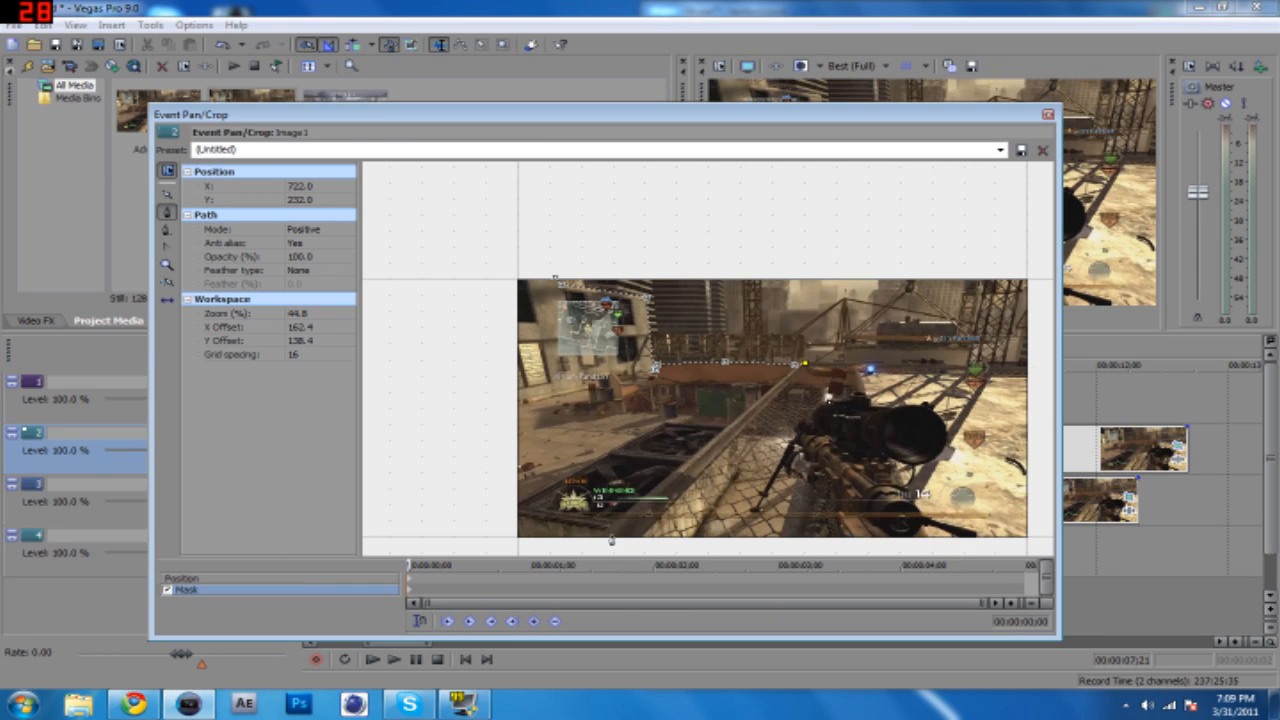
drag(548, 559, 469, 547)
click(489, 272)
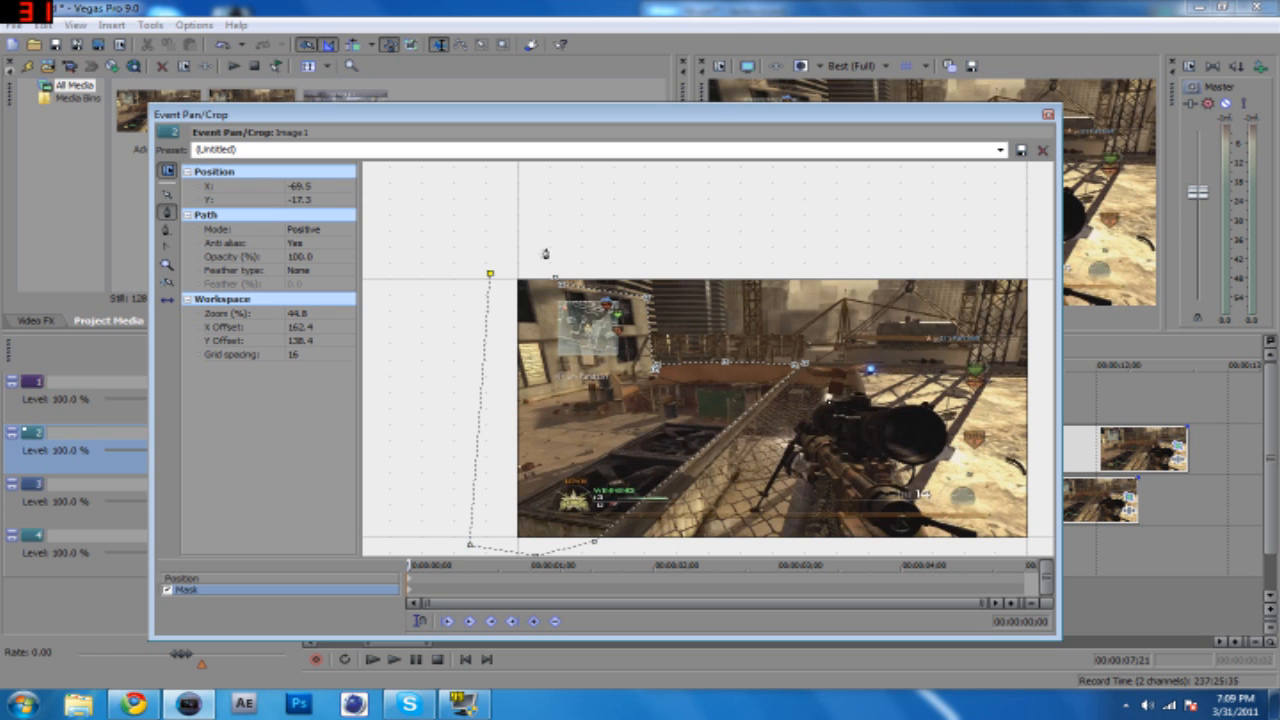
click(548, 249)
click(556, 280)
drag(755, 116, 314, 328)
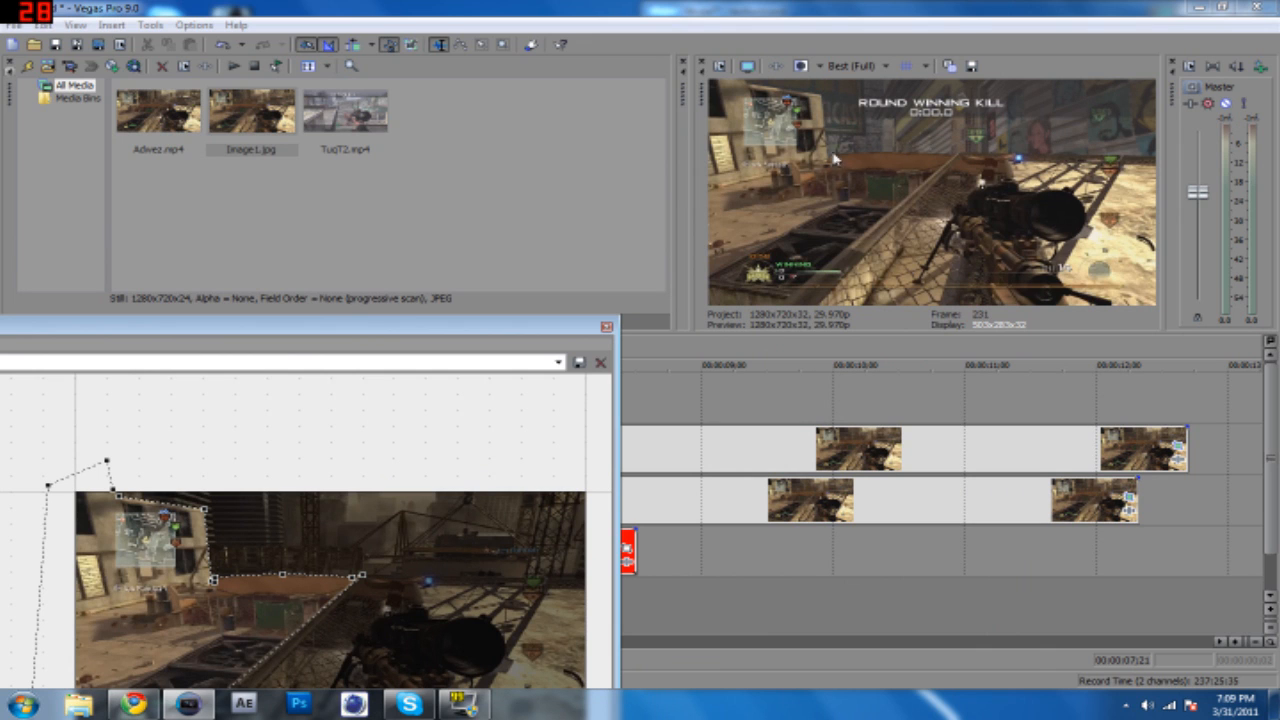
click(606, 326)
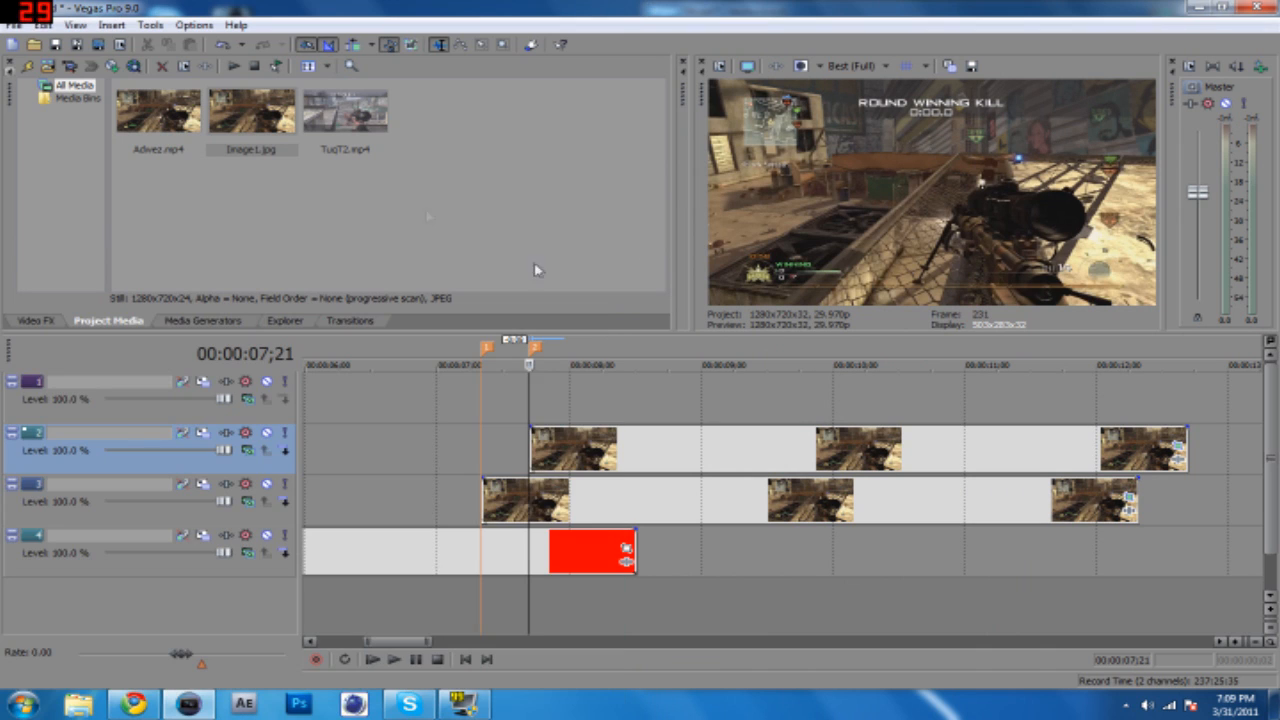
- Place a third Image1 still on track 1 and align its start with a new marker at 00:00:08;00
mouse_move(612, 407)
mouse_down()
mouse_move(590, 425)
mouse_move(600, 400)
mouse_up()
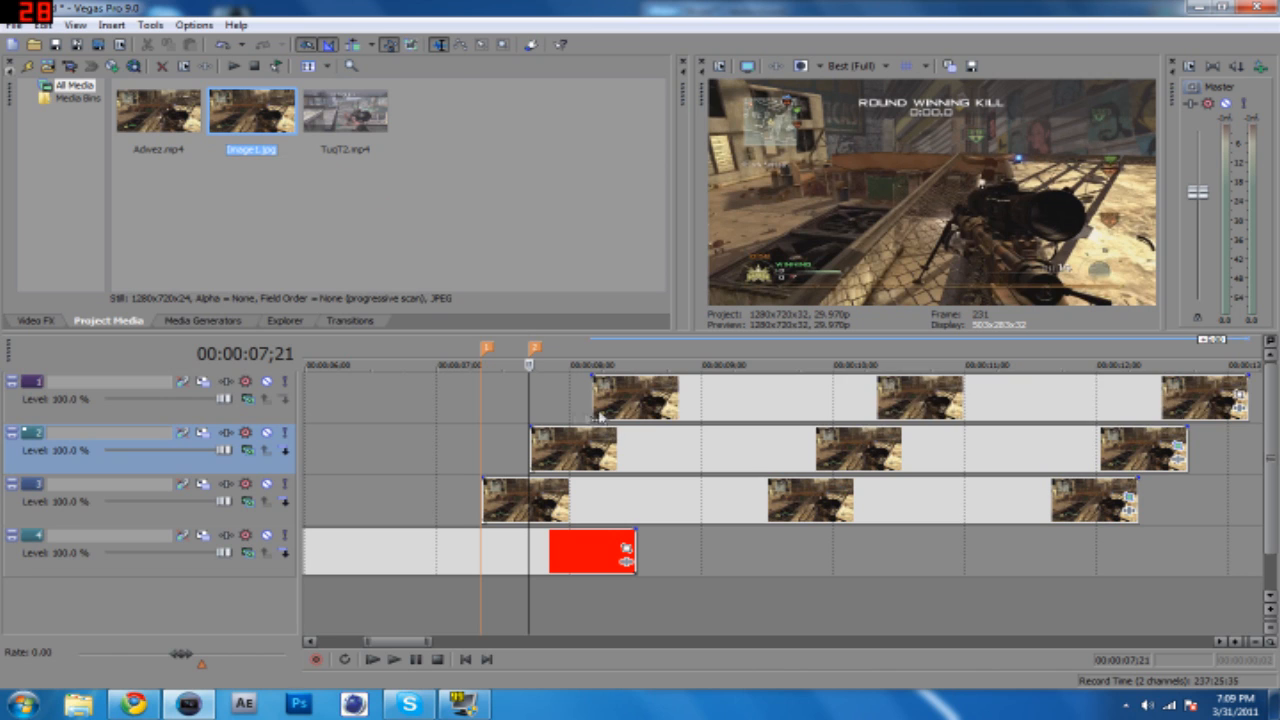
click(547, 409)
key(Right)
key(Right)
key(Right)
key(Right)
key(Right)
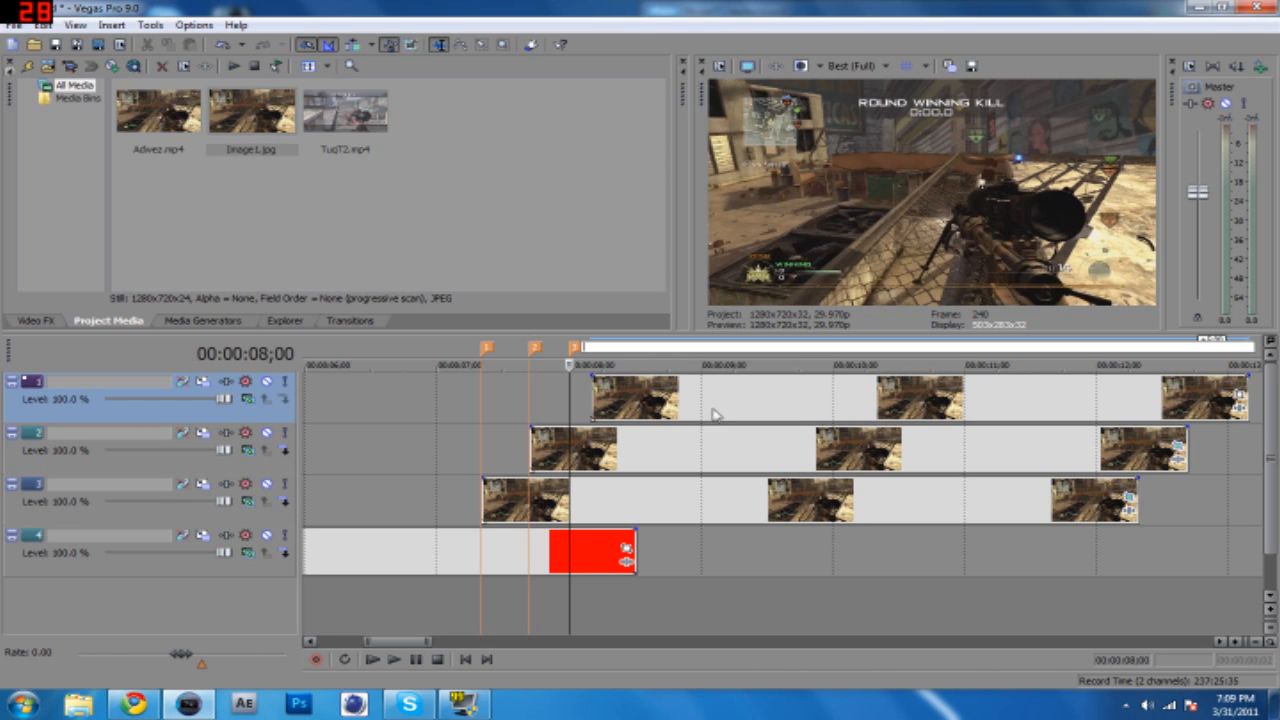
drag(708, 408, 686, 408)
- Play back the layered transition, starting at the first marker and again from 00:00:07;00
click(479, 416)
key(space)
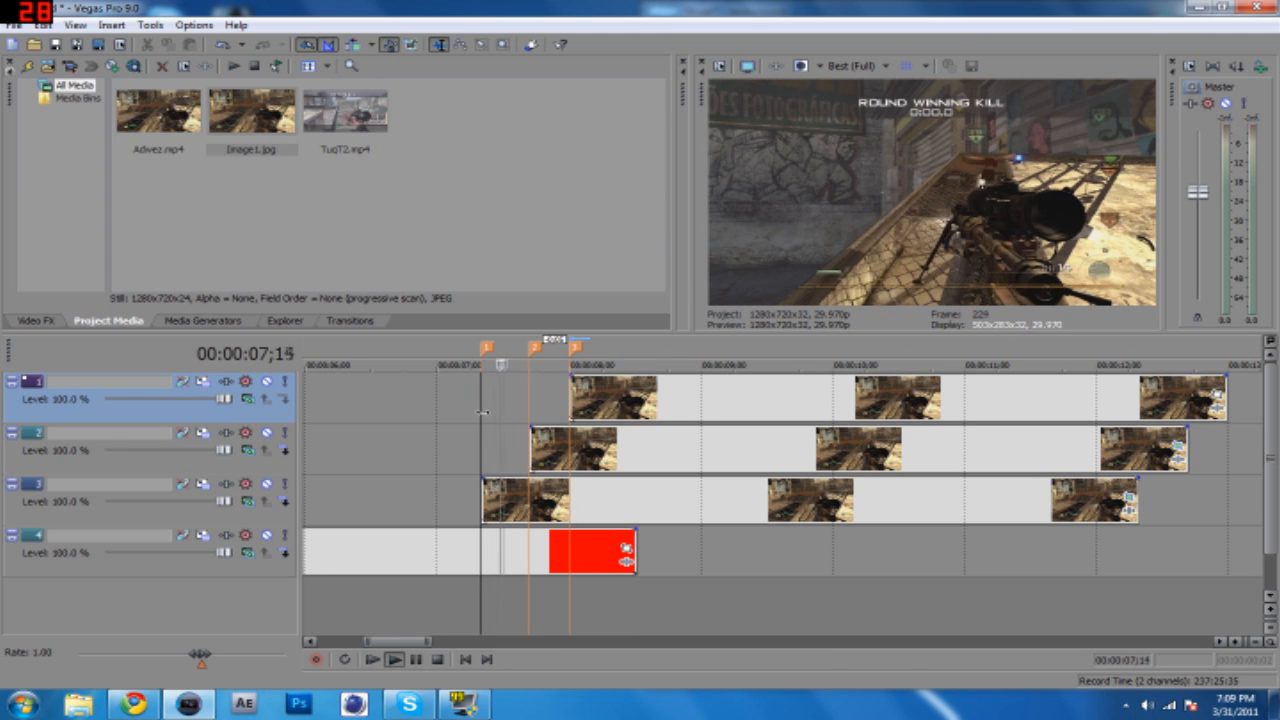
key(space)
click(436, 408)
key(space)
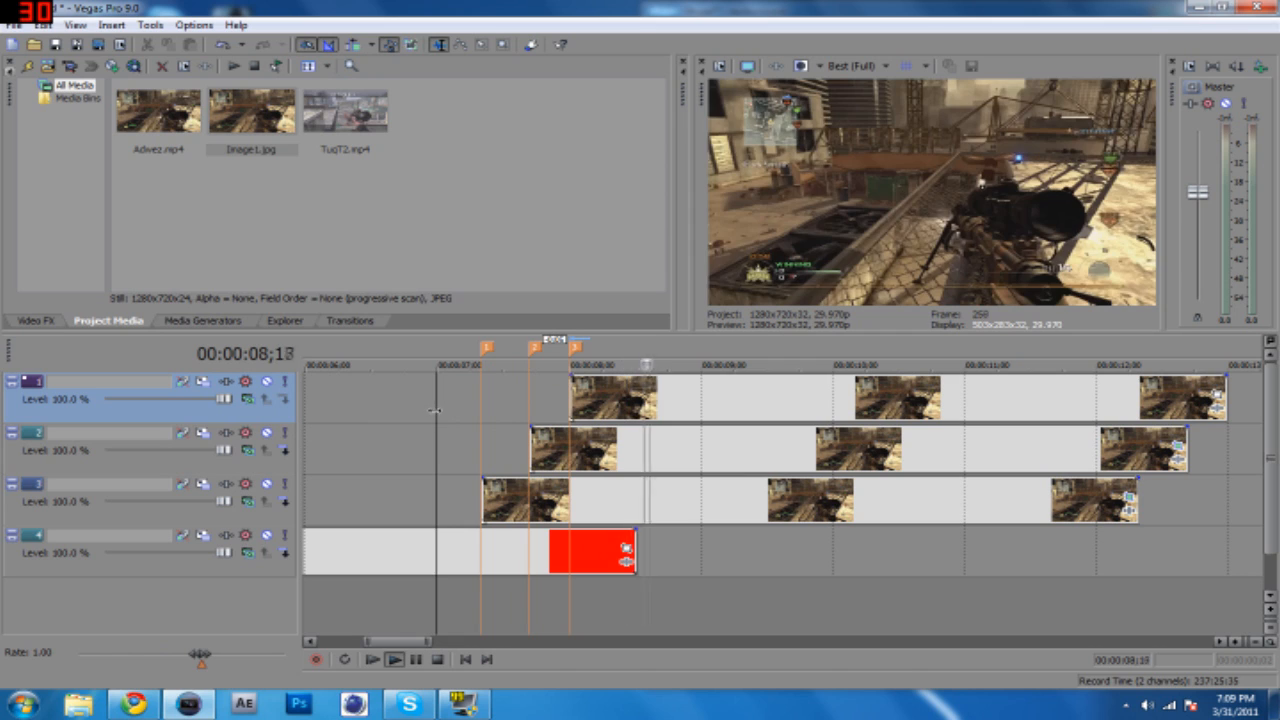
key(space)
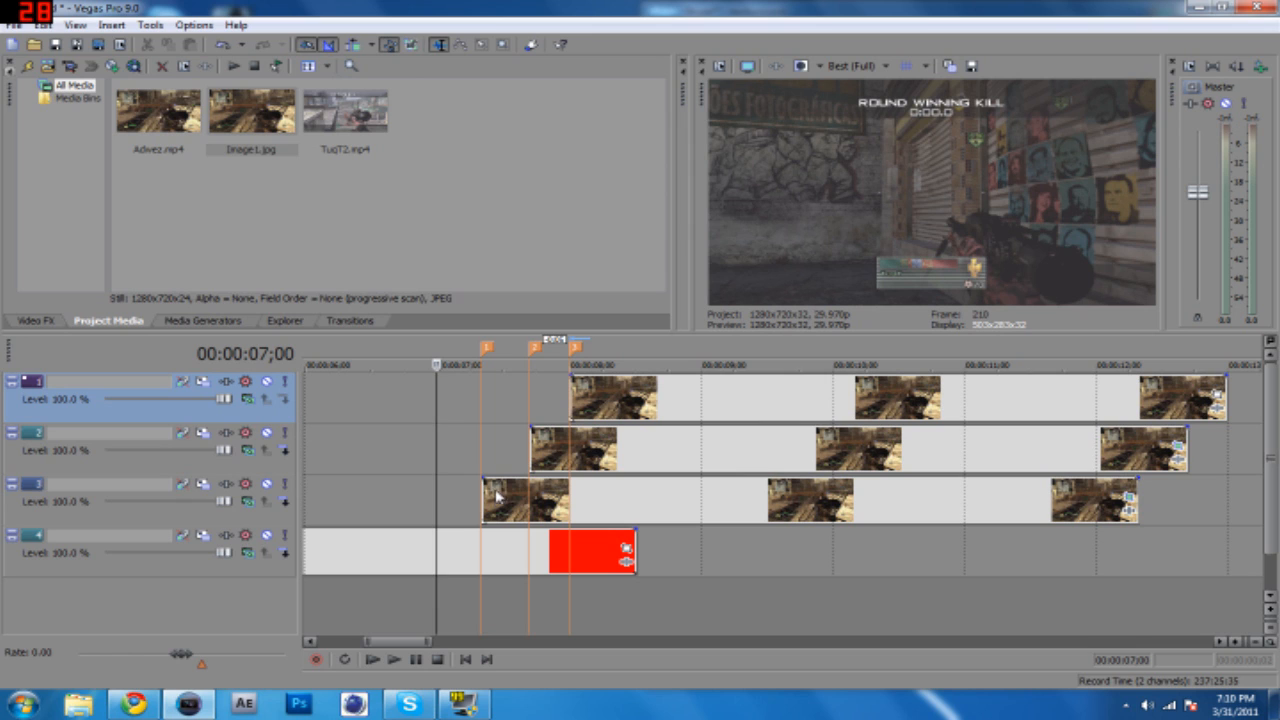
- Position the cursor at 00:00:07;10 and open the Event Pan/Crop settings of the Image1 still on track 3
drag(417, 640, 402, 641)
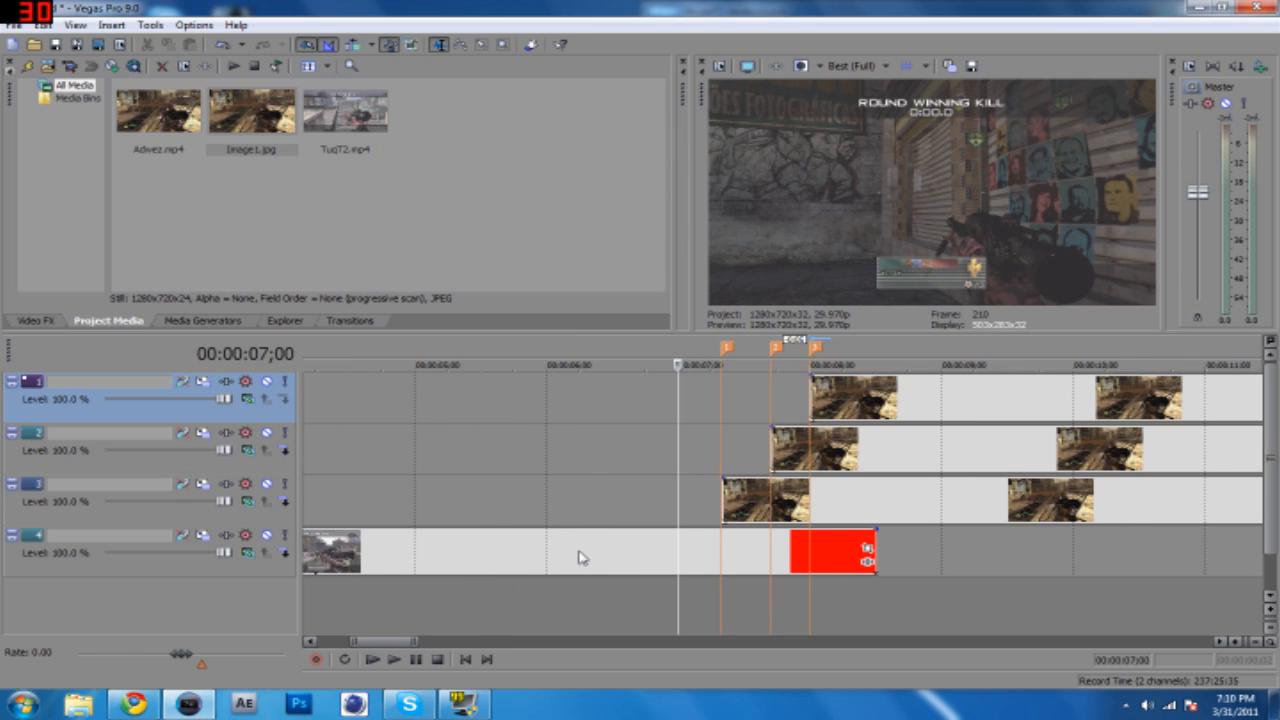
click(726, 470)
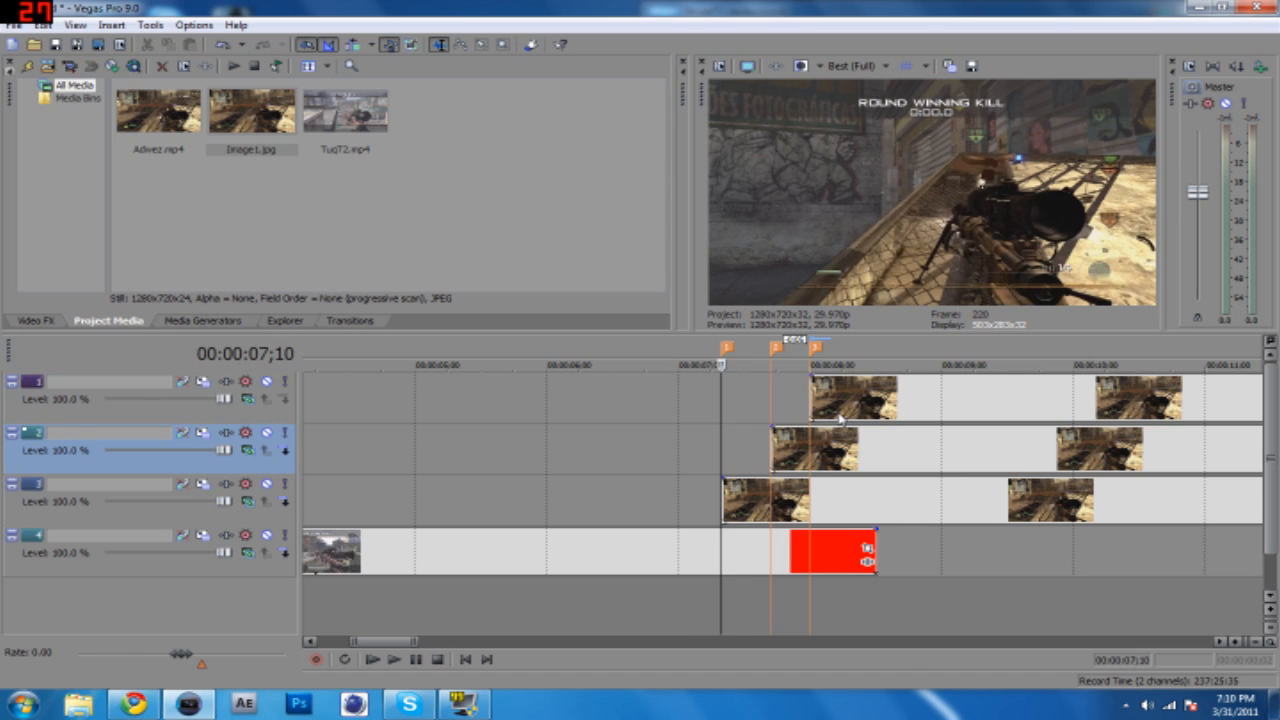
key(space)
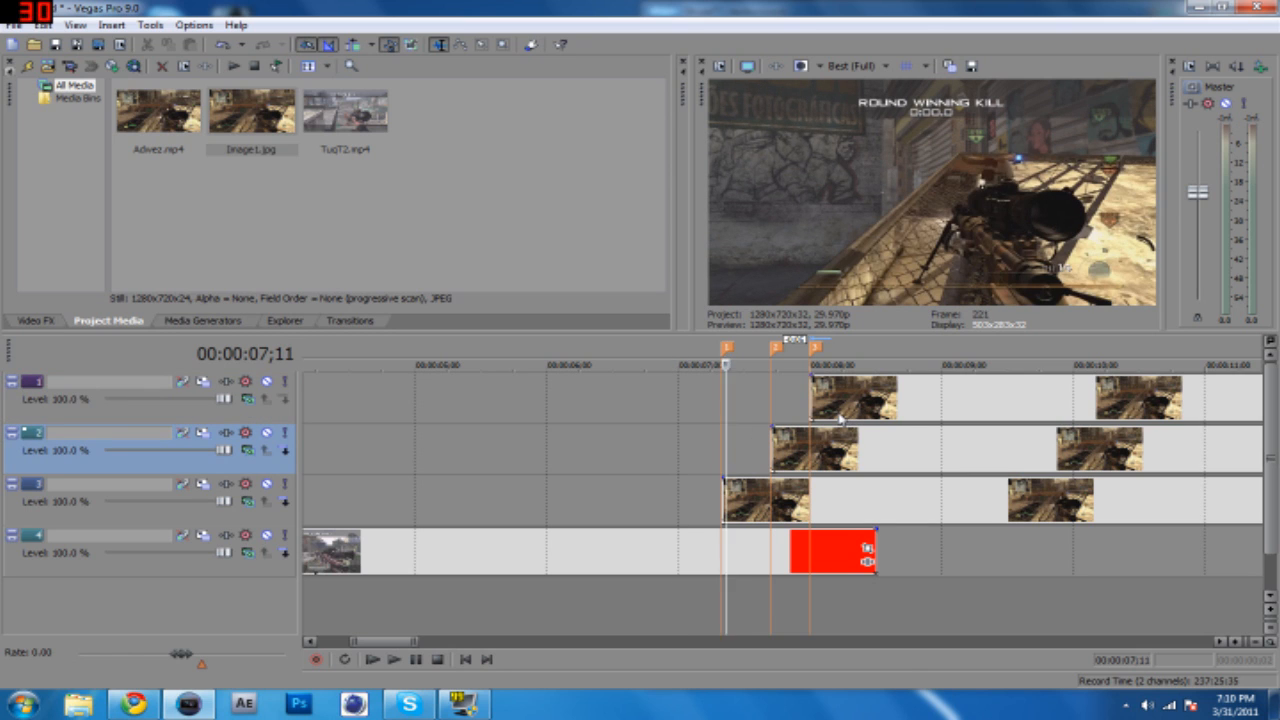
click(720, 470)
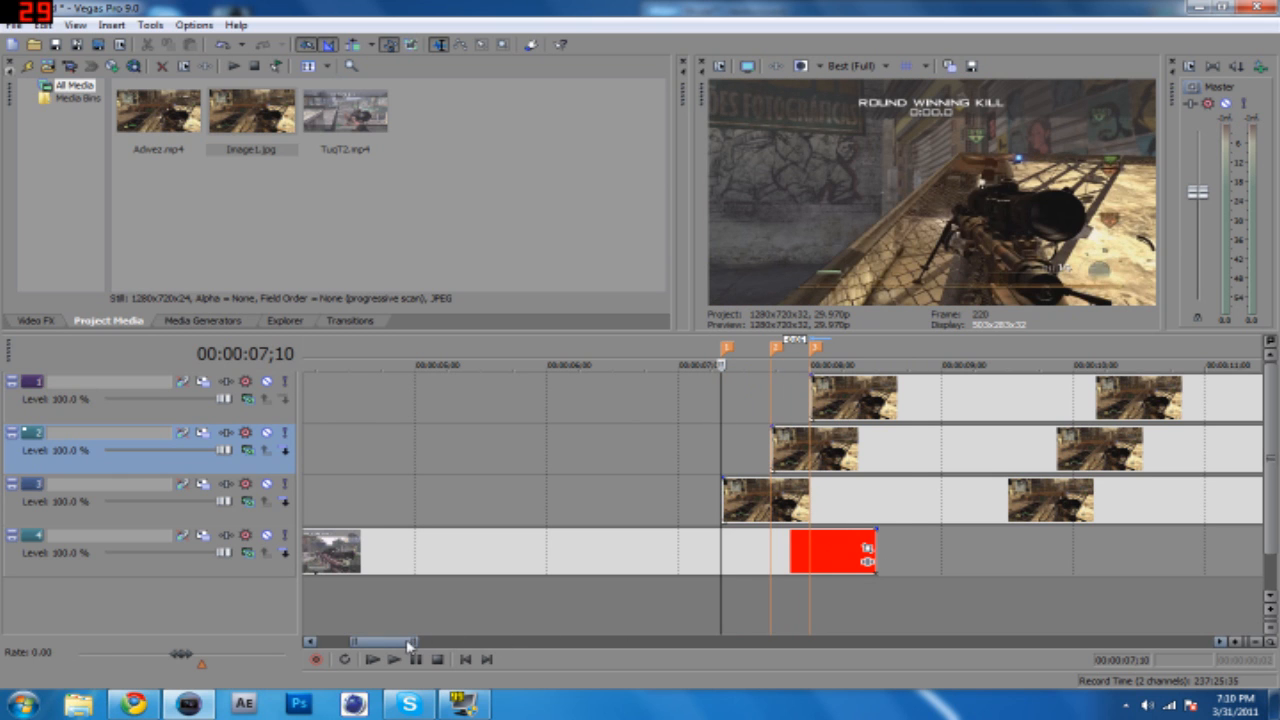
drag(408, 642, 409, 642)
right_click(834, 494)
click(905, 187)
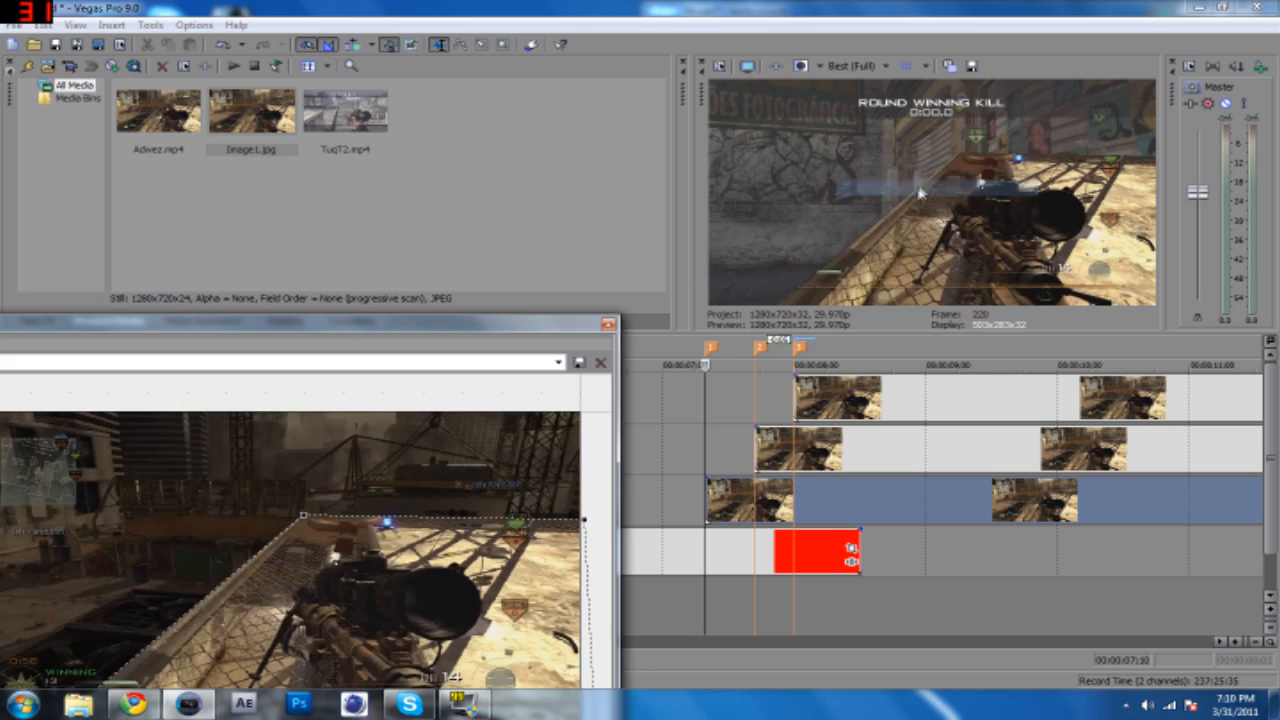
drag(531, 309, 849, 24)
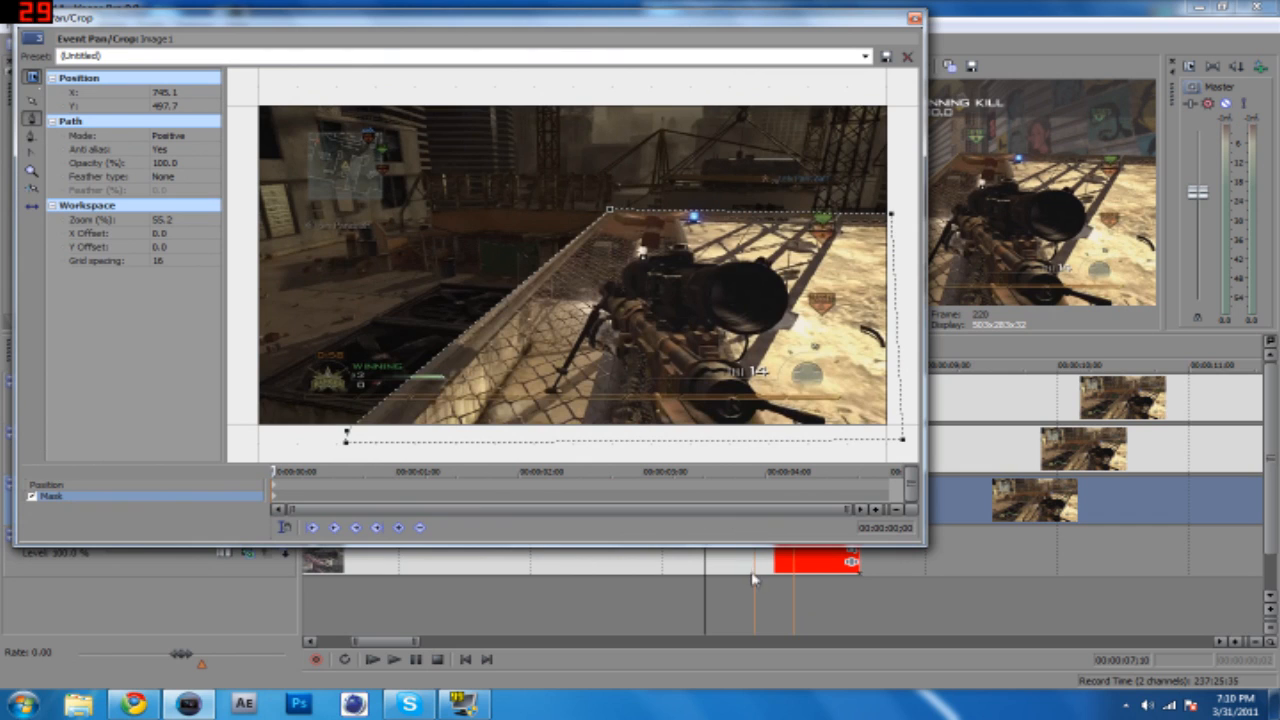
- Add a position keyframe at 00:00:00;11 in the still's pan/crop timeline, lined up with the second marker
drag(275, 472, 316, 471)
click(64, 487)
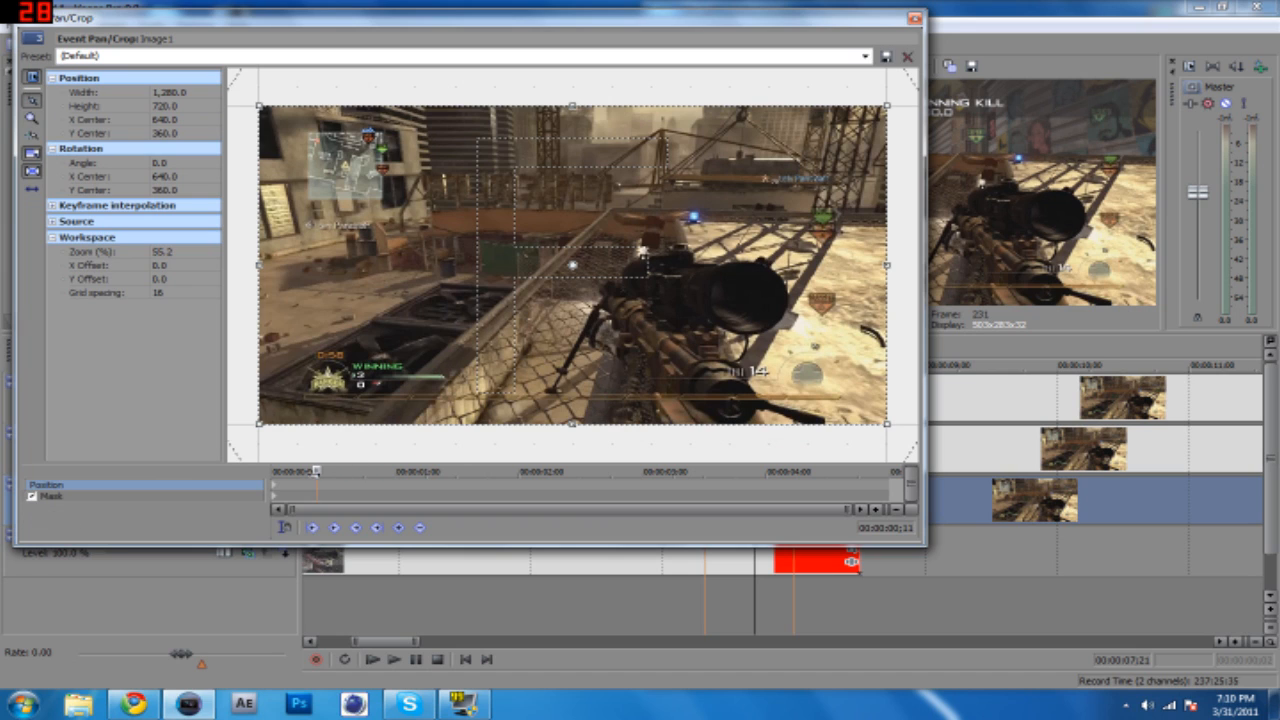
mouse_move(316, 470)
mouse_down()
mouse_move(270, 470)
mouse_move(316, 470)
mouse_up()
drag(317, 471, 310, 472)
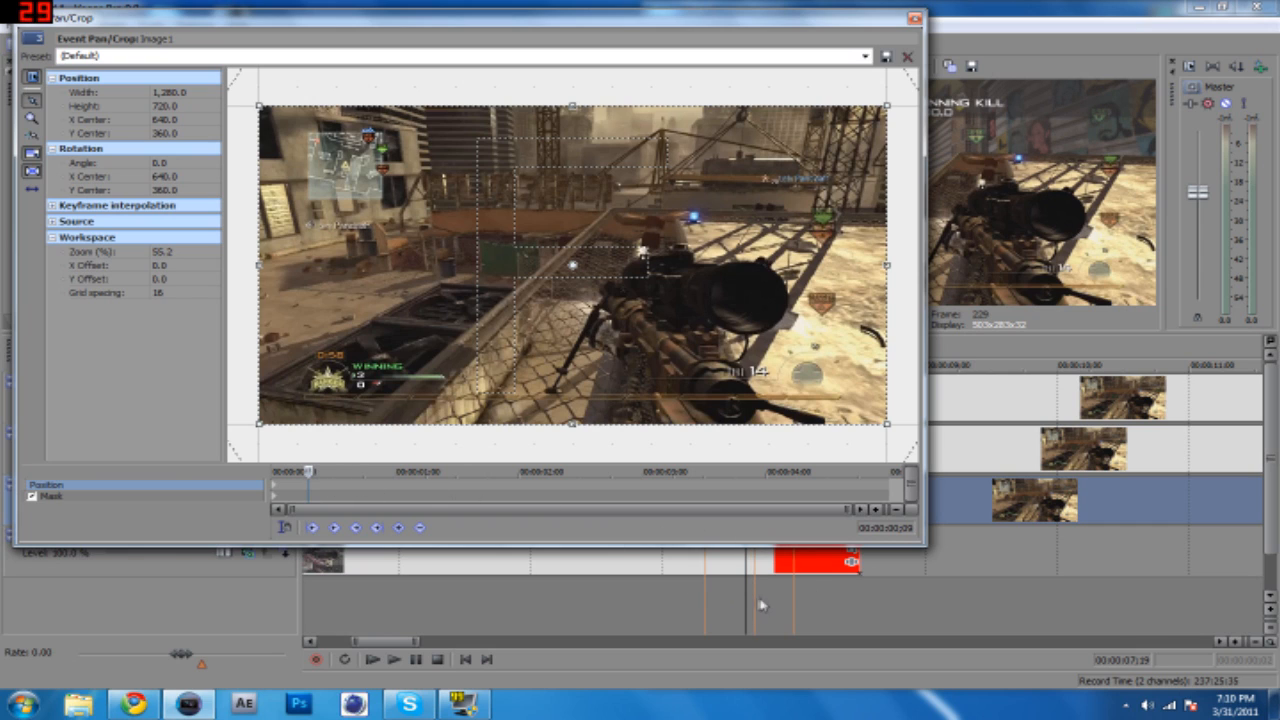
drag(309, 471, 316, 470)
click(399, 528)
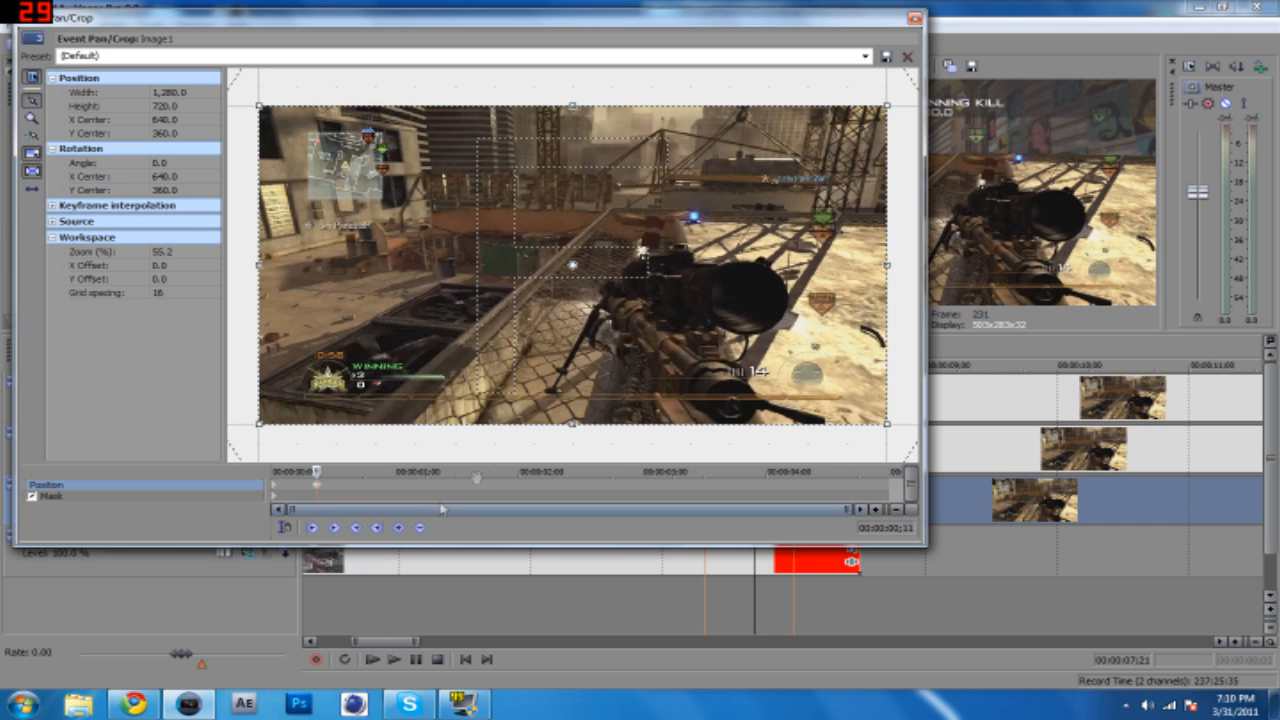
- Try to shift the pan/crop frame sideways at the 00:00:00;11 keyframe, and restore its default position
drag(758, 30, 650, 231)
drag(737, 229, 803, 19)
drag(603, 262, 612, 427)
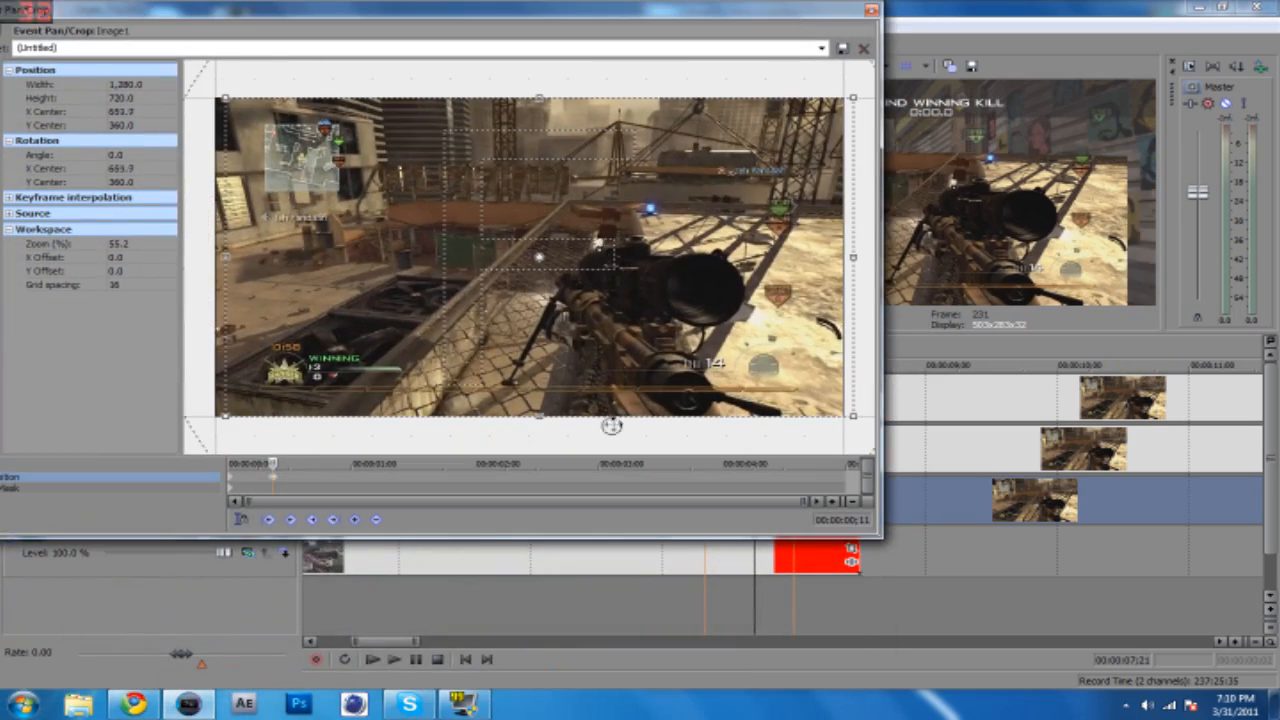
right_click(573, 231)
click(622, 244)
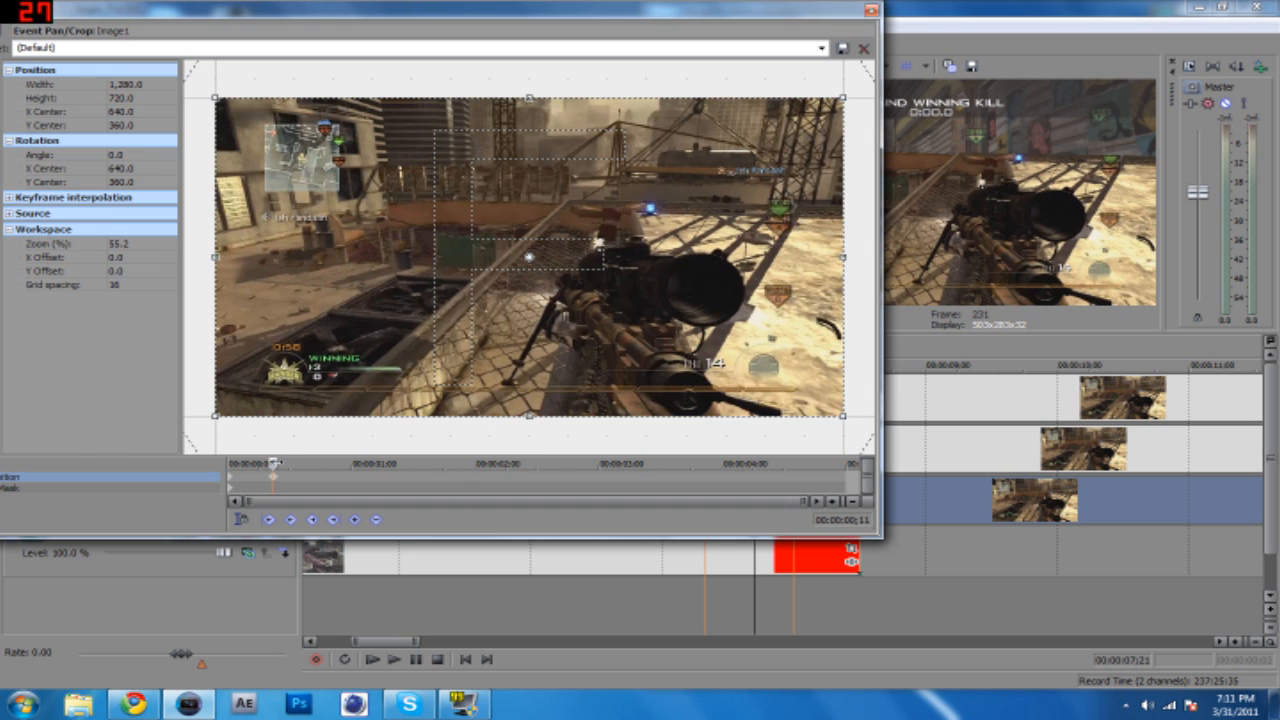
- Return to the first position keyframe at 00:00:00;00 and try shifting the frame with movement allowed in both directions
drag(274, 463, 231, 463)
drag(418, 34, 485, 137)
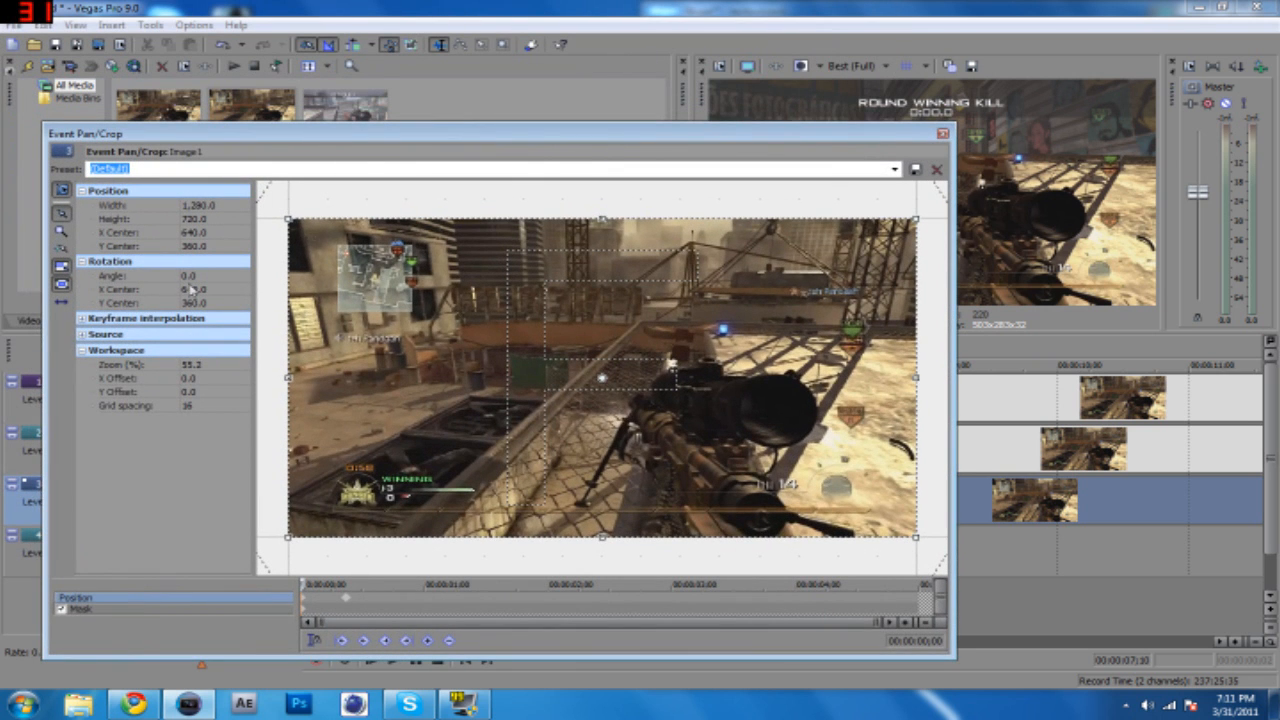
click(60, 303)
drag(631, 404, 654, 391)
key(ctrl+z)
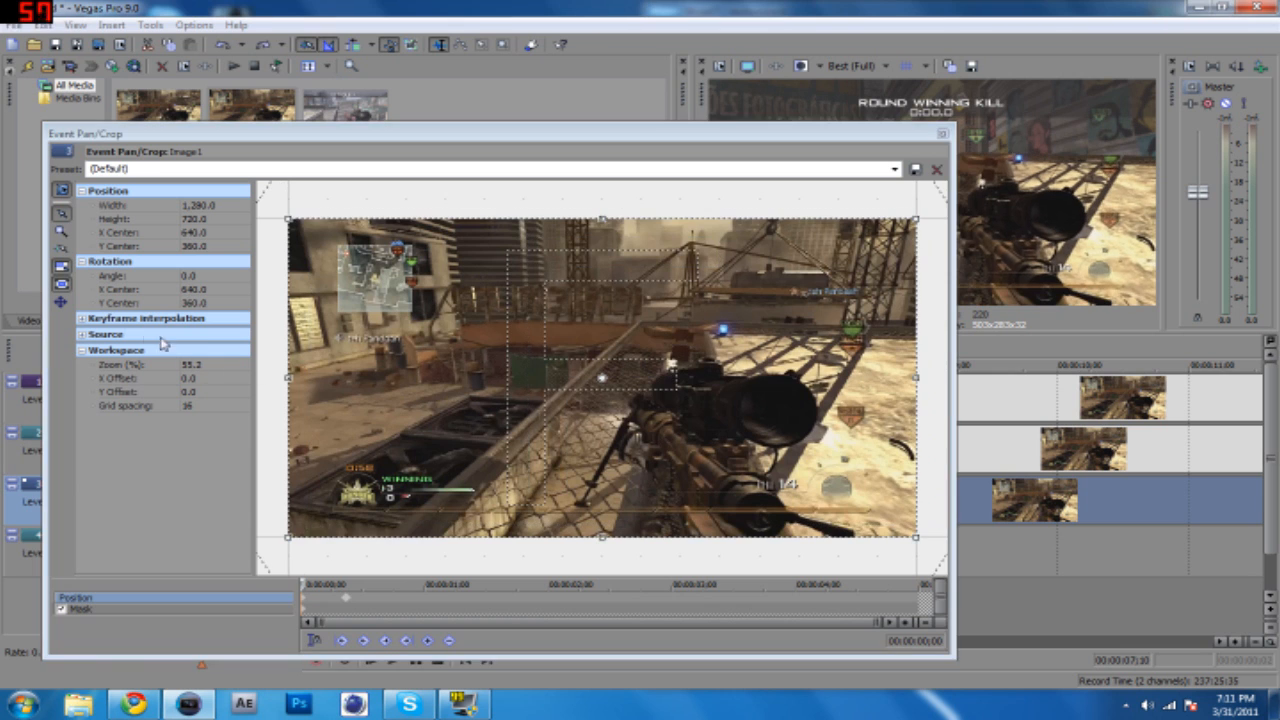
- Try shifting the frame with movement limited to vertical, undo the shift, and cycle the movement restriction onward
click(60, 303)
drag(684, 382, 632, 393)
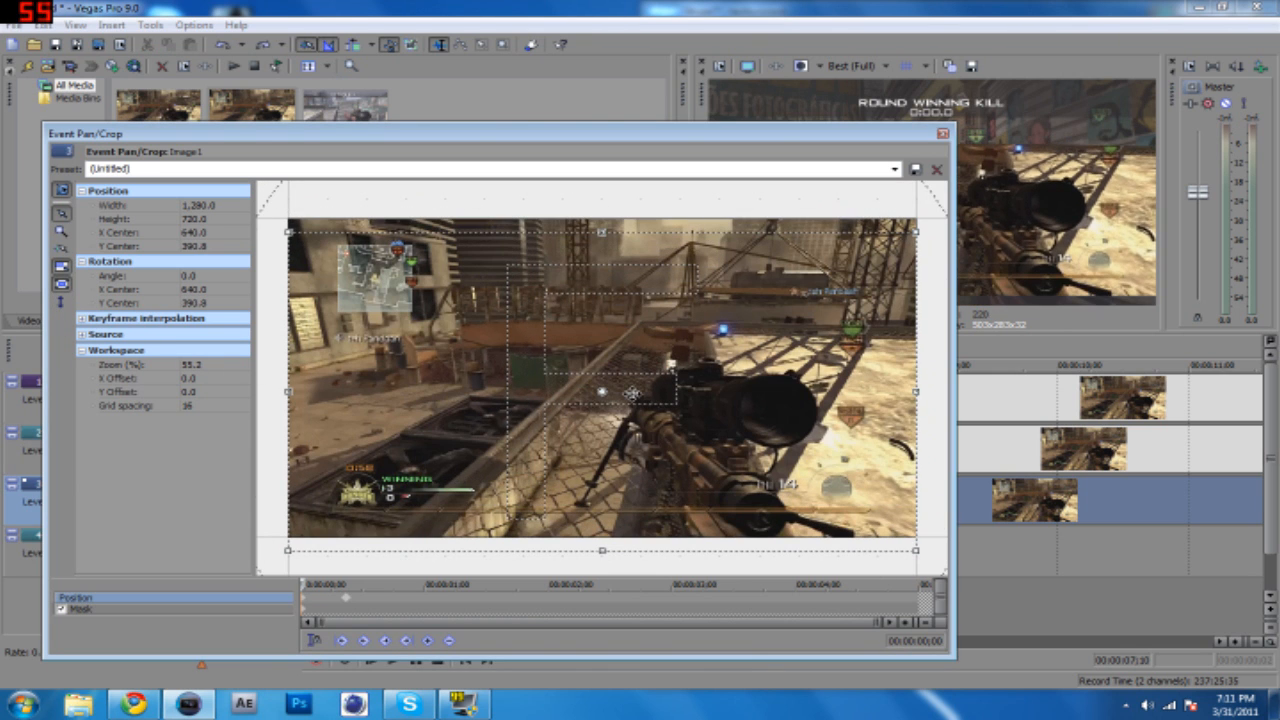
key(ctrl+z)
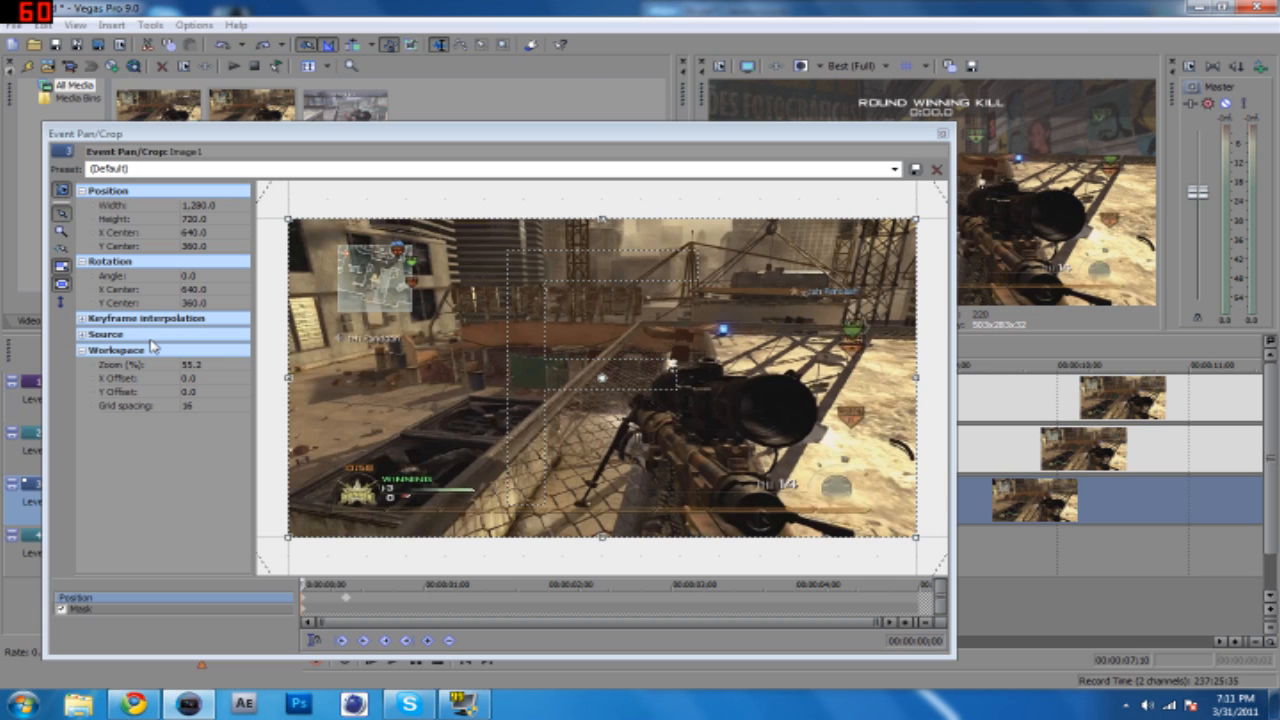
click(60, 302)
click(61, 303)
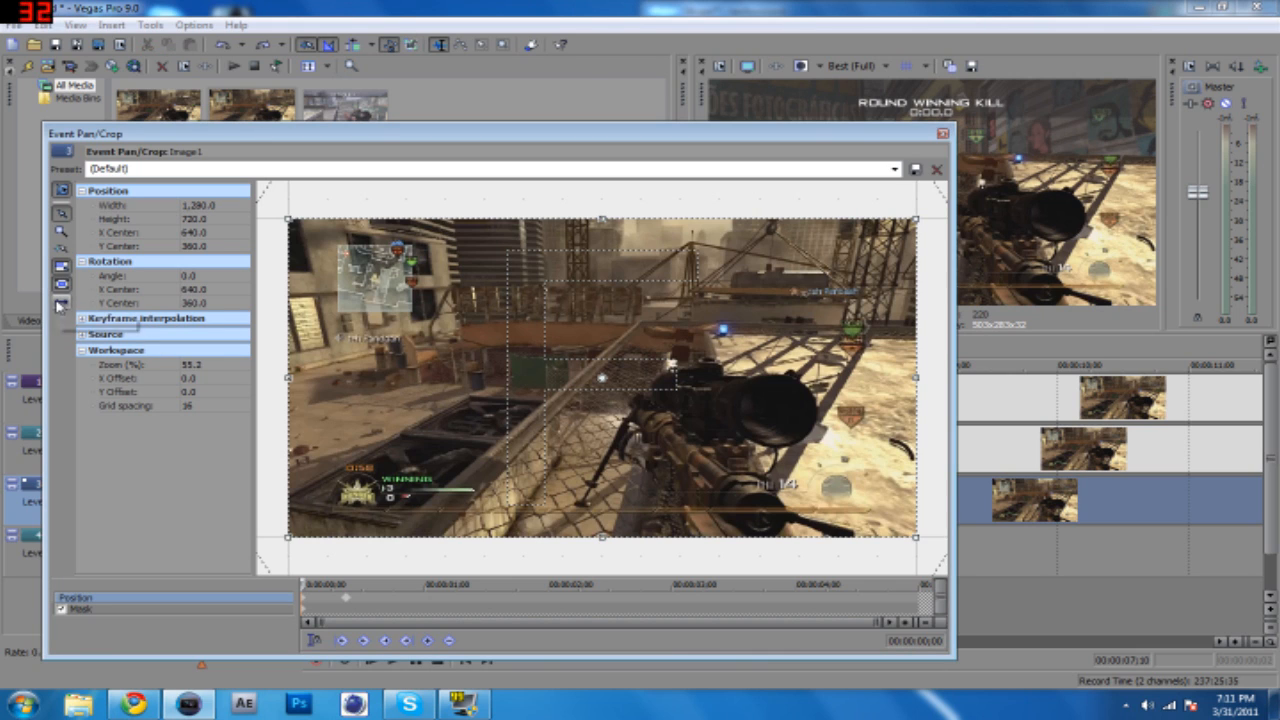
- Slide the third-track still's pan/crop frame horizontally leftward until the image starts off-screen, then preview its entrance up to the second marker
drag(696, 374, 316, 452)
click(942, 133)
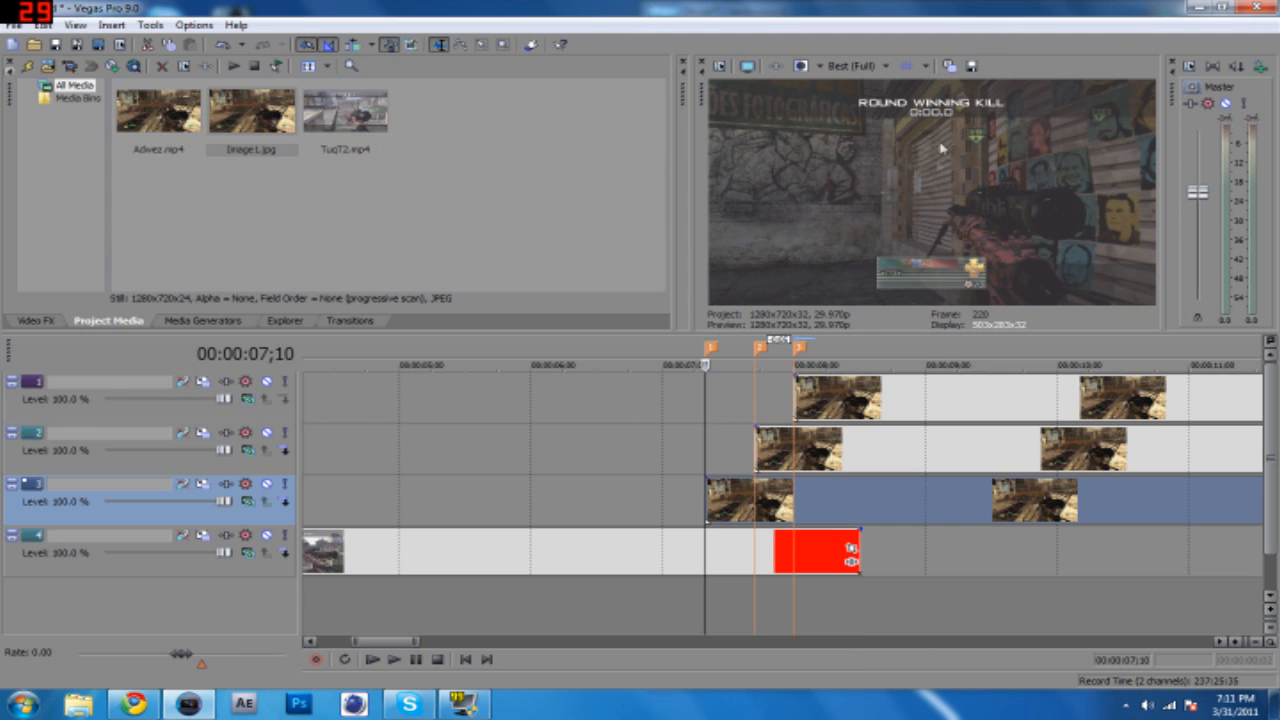
key(space)
key(space)
key(space)
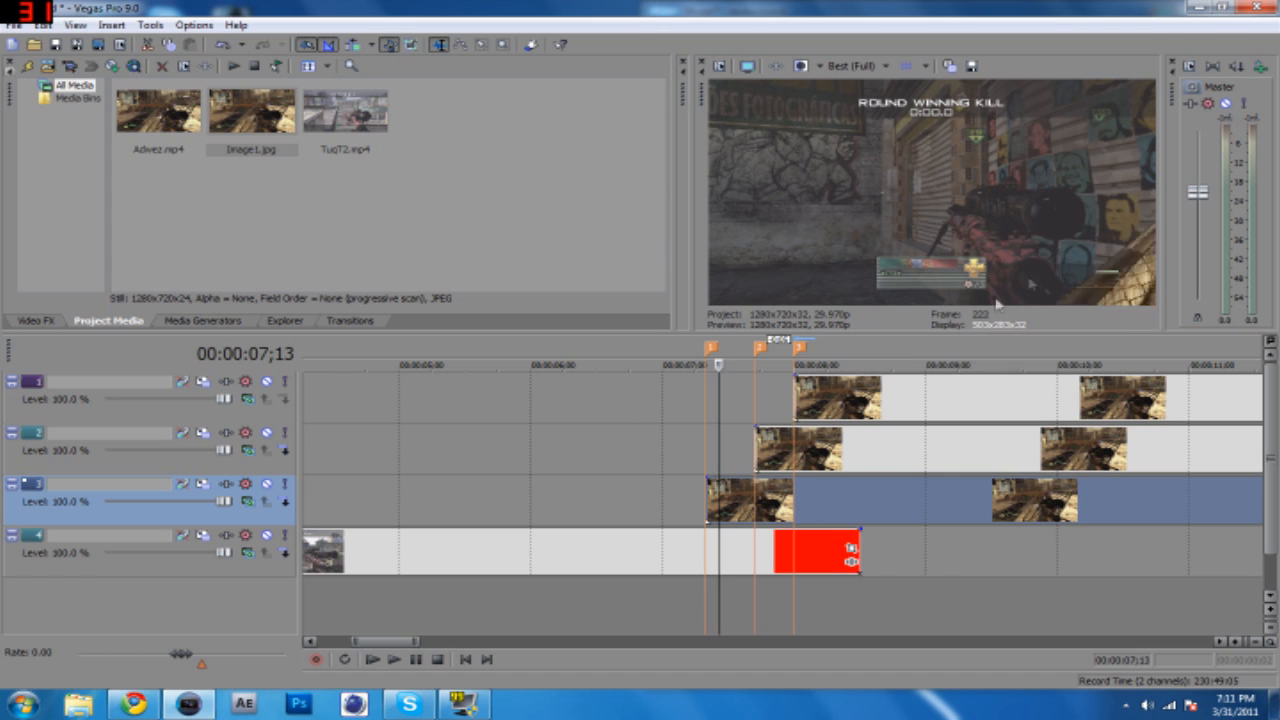
key(Right)
key(Right)
key(Right)
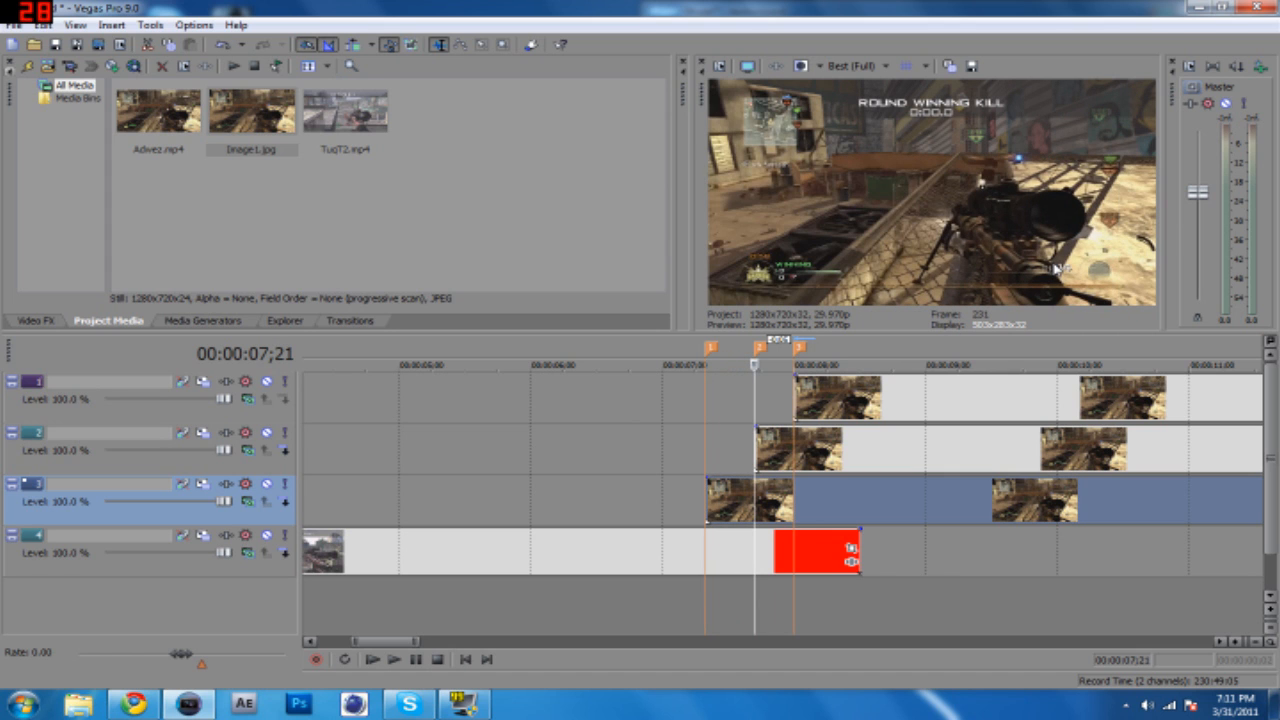
- In the second-track still's pan/crop timeline, add a position keyframe at 00:00:00;09, lined up with the third marker
drag(397, 643, 410, 645)
right_click(591, 449)
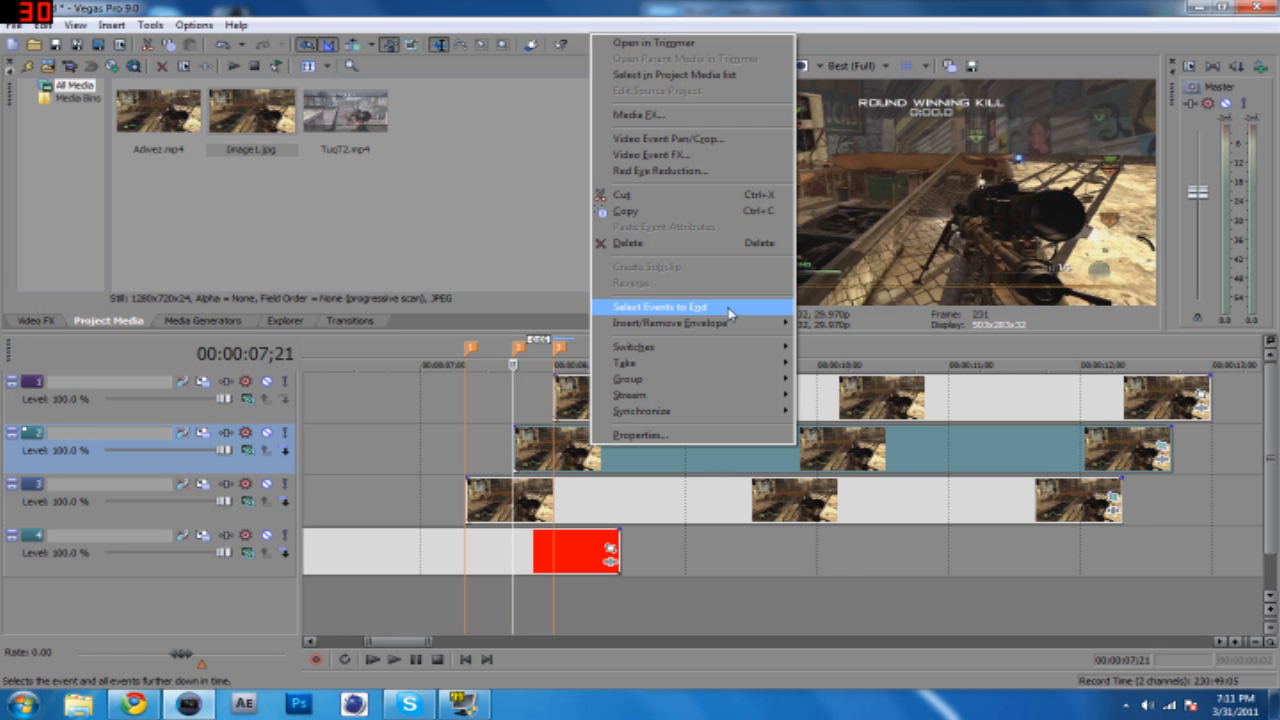
click(762, 148)
mouse_move(794, 130)
mouse_down()
mouse_move(782, 100)
mouse_move(782, 112)
mouse_up()
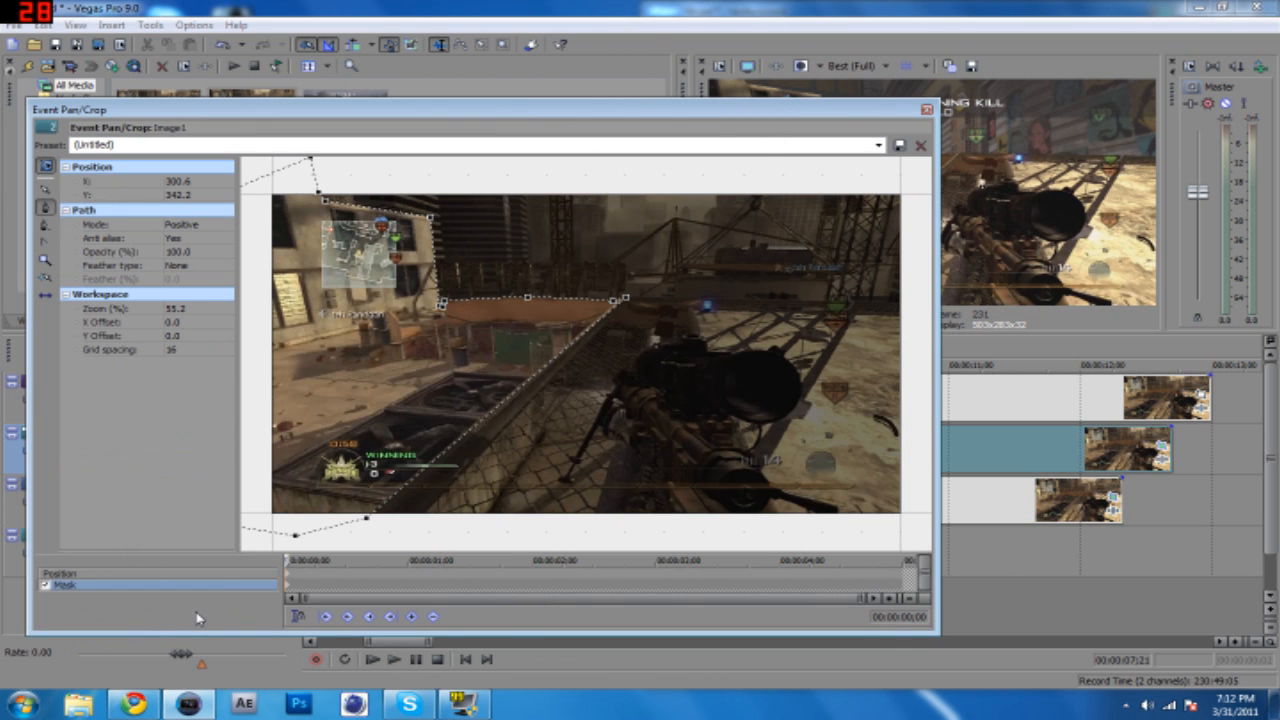
drag(620, 117, 642, 130)
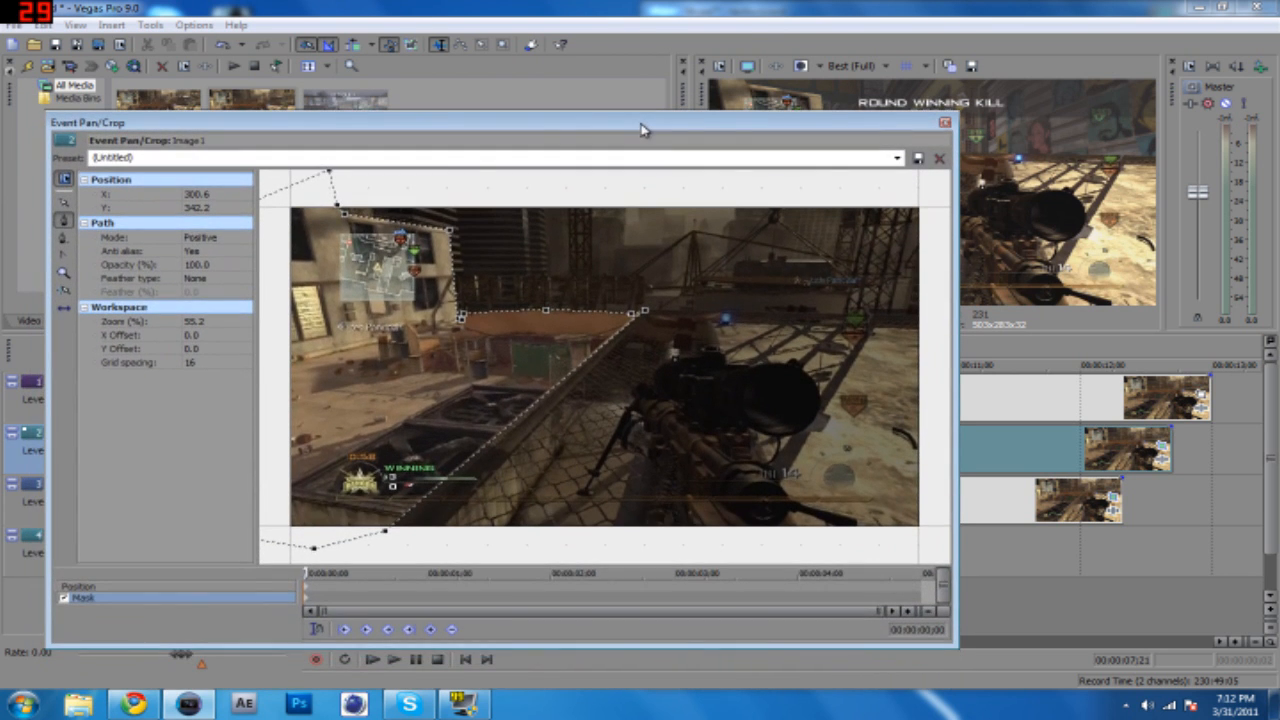
click(84, 587)
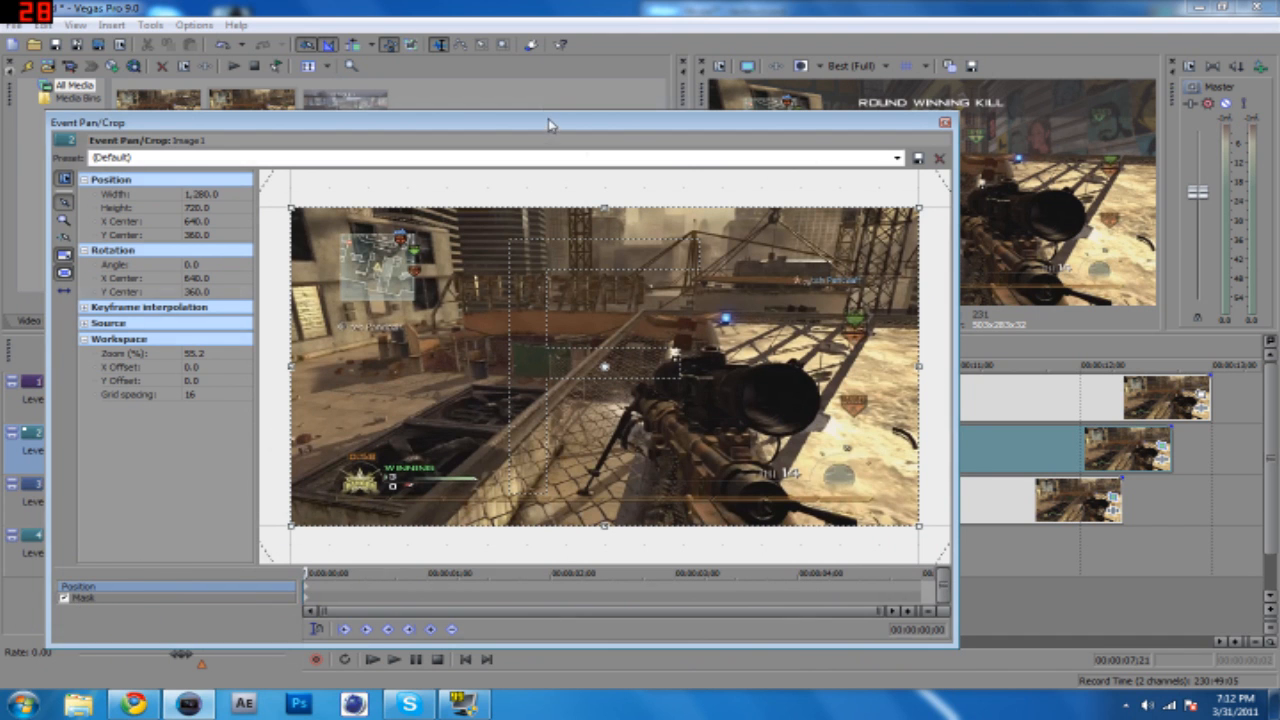
drag(549, 127, 469, 29)
drag(226, 475, 261, 475)
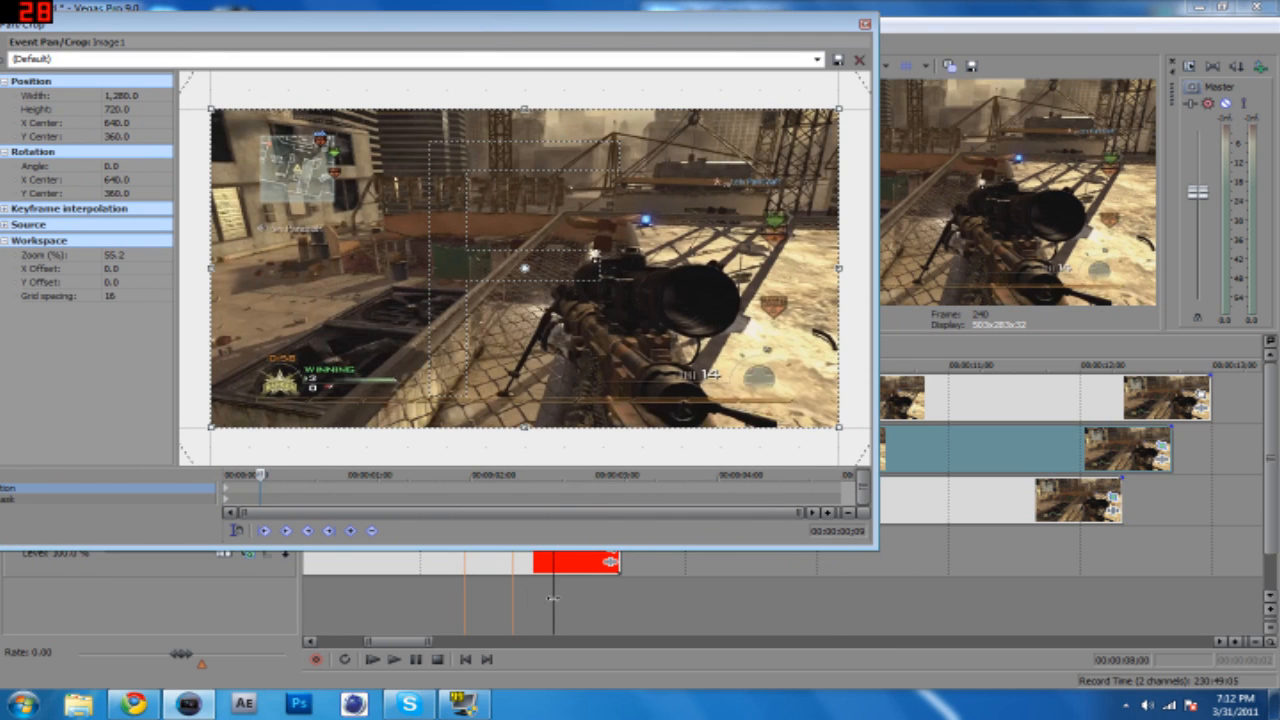
click(350, 531)
- At the second-track still's first position keyframe, restrict movement to vertical and raise the frame to a Y Center of about -406.5
drag(261, 475, 226, 475)
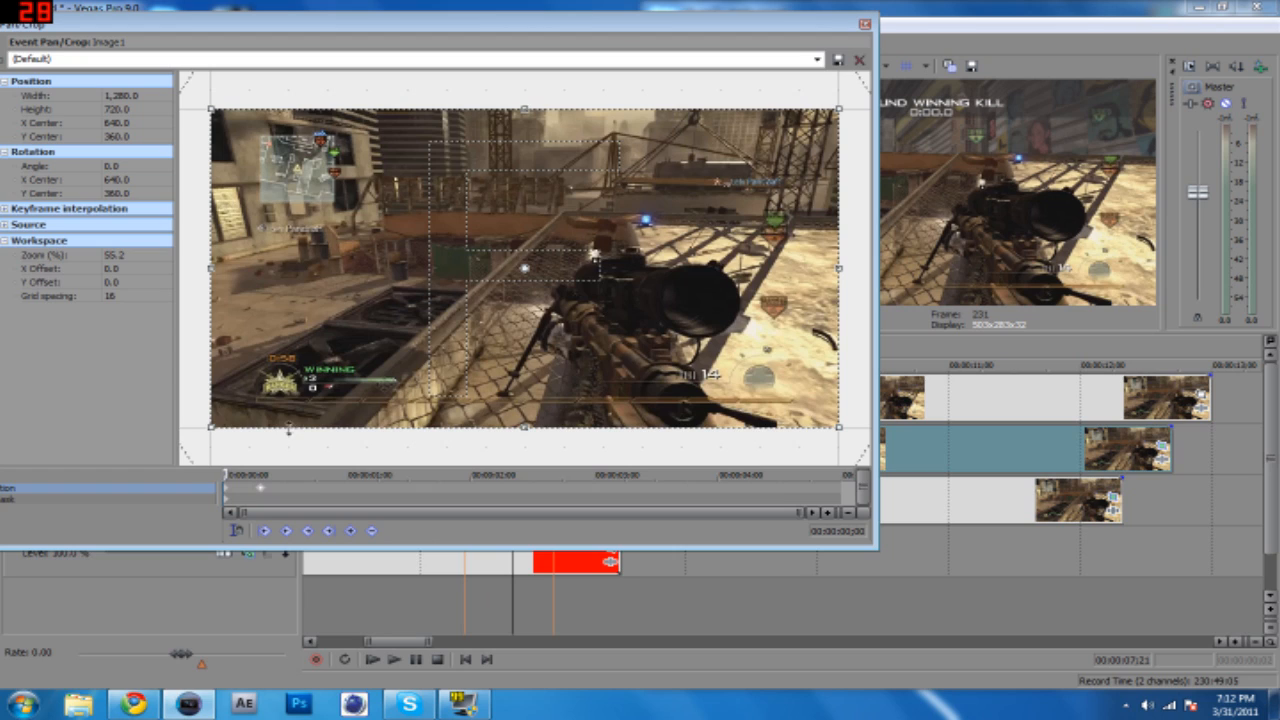
drag(608, 24, 755, 205)
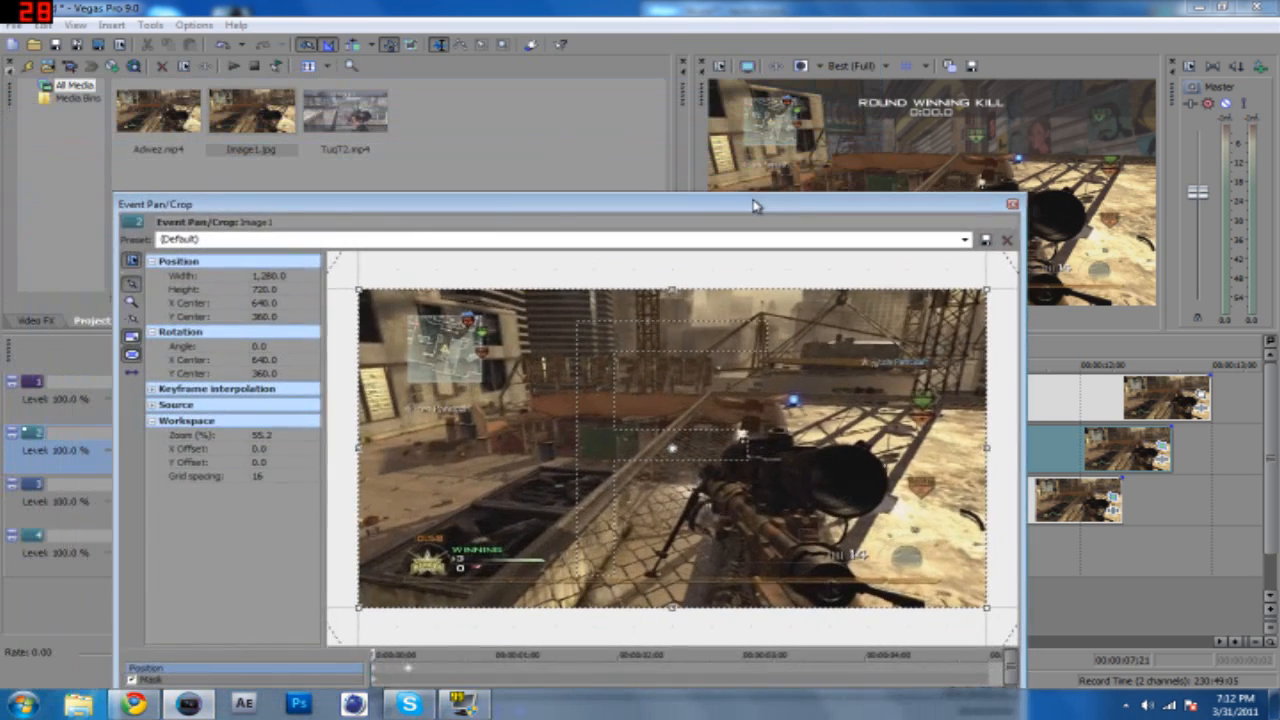
click(130, 375)
drag(566, 456, 574, 186)
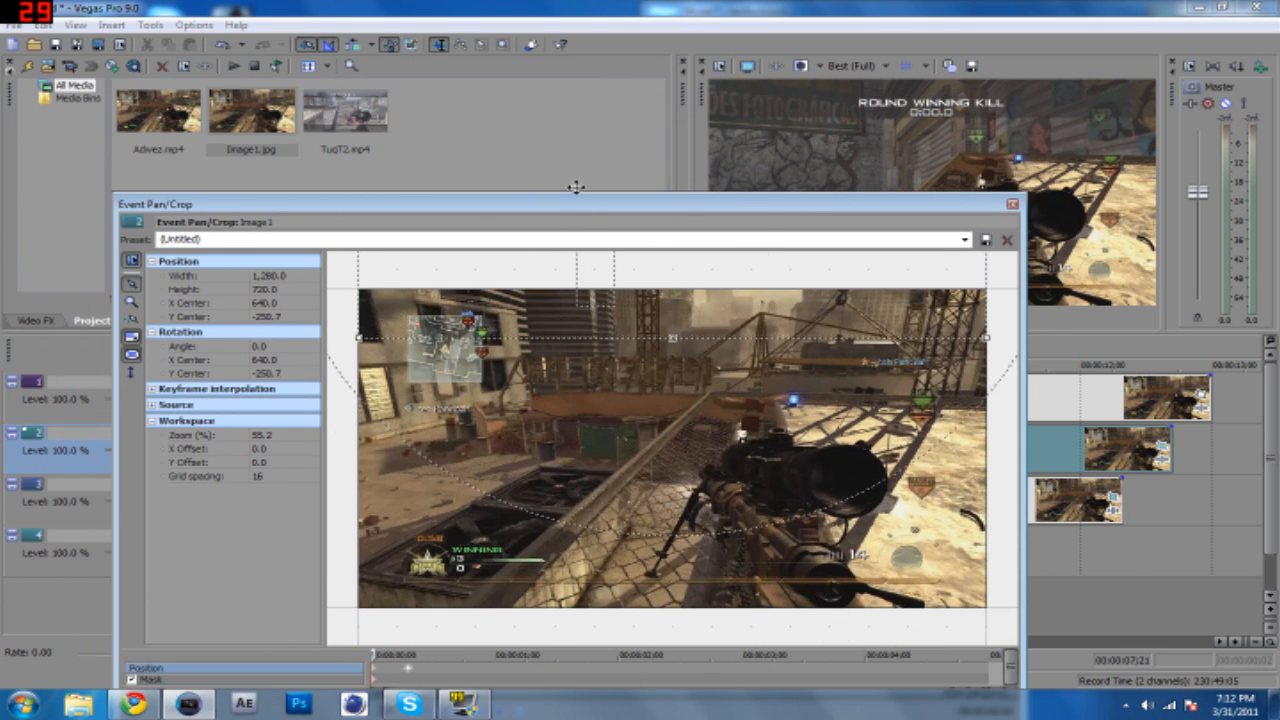
drag(672, 197, 614, 339)
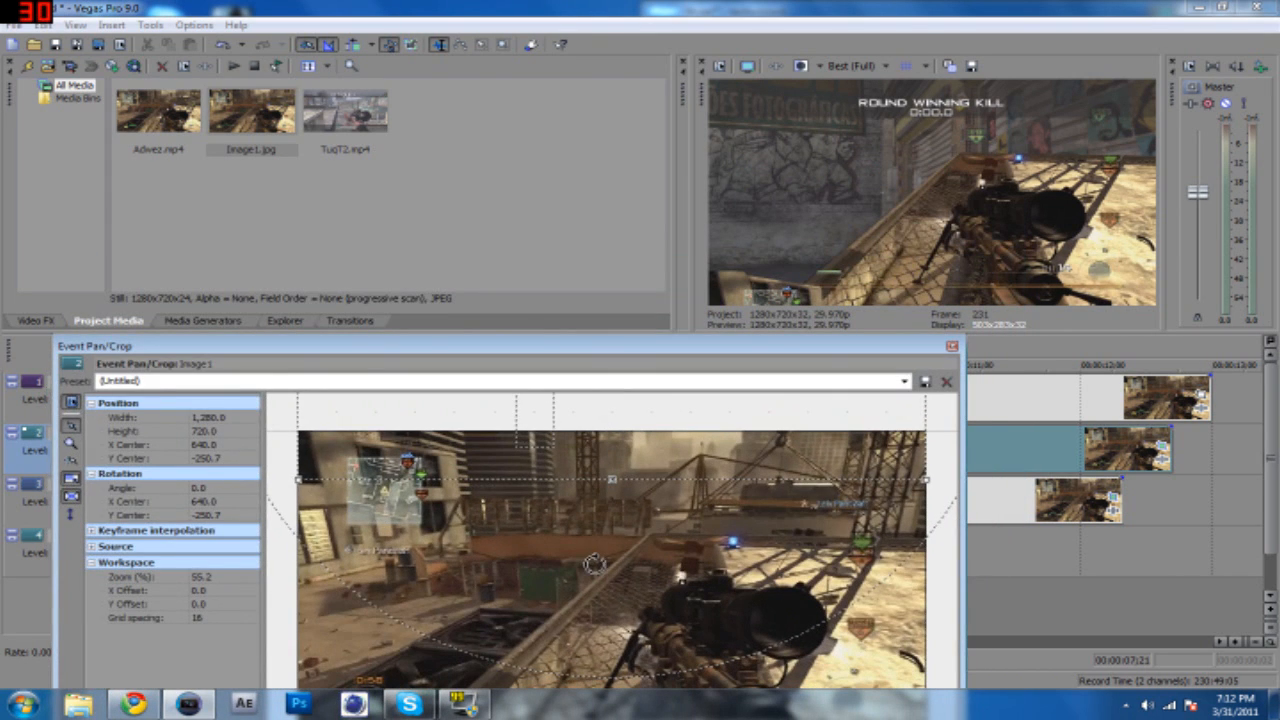
drag(595, 532, 601, 514)
drag(654, 456, 664, 380)
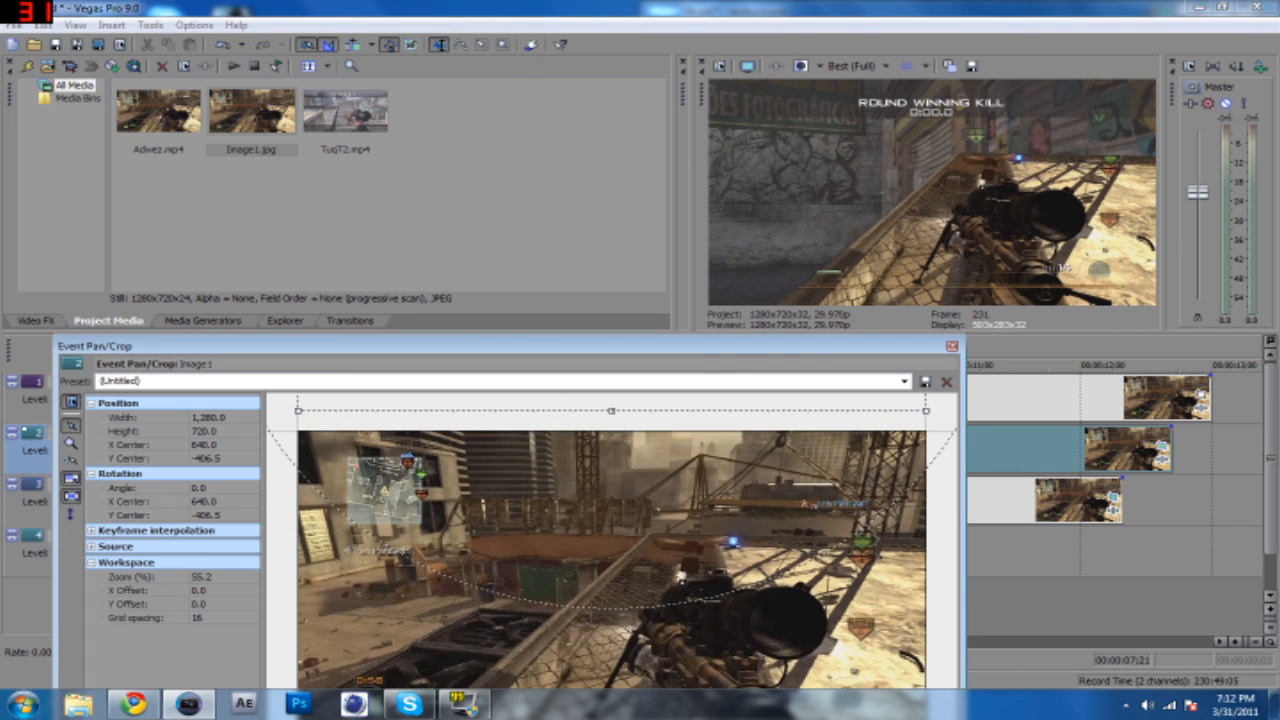
click(953, 348)
- Play the transition from 00:00:07;05 to check how the second and third-track stills move in
click(446, 463)
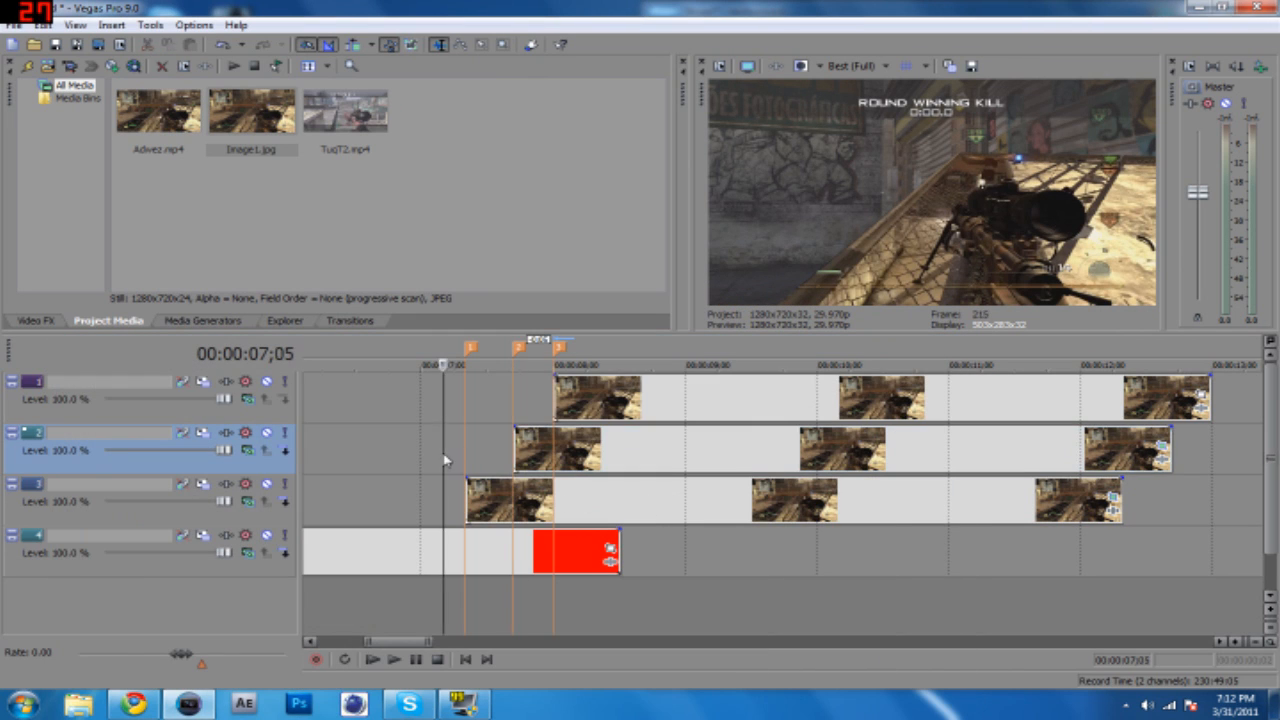
key(space)
key(space)
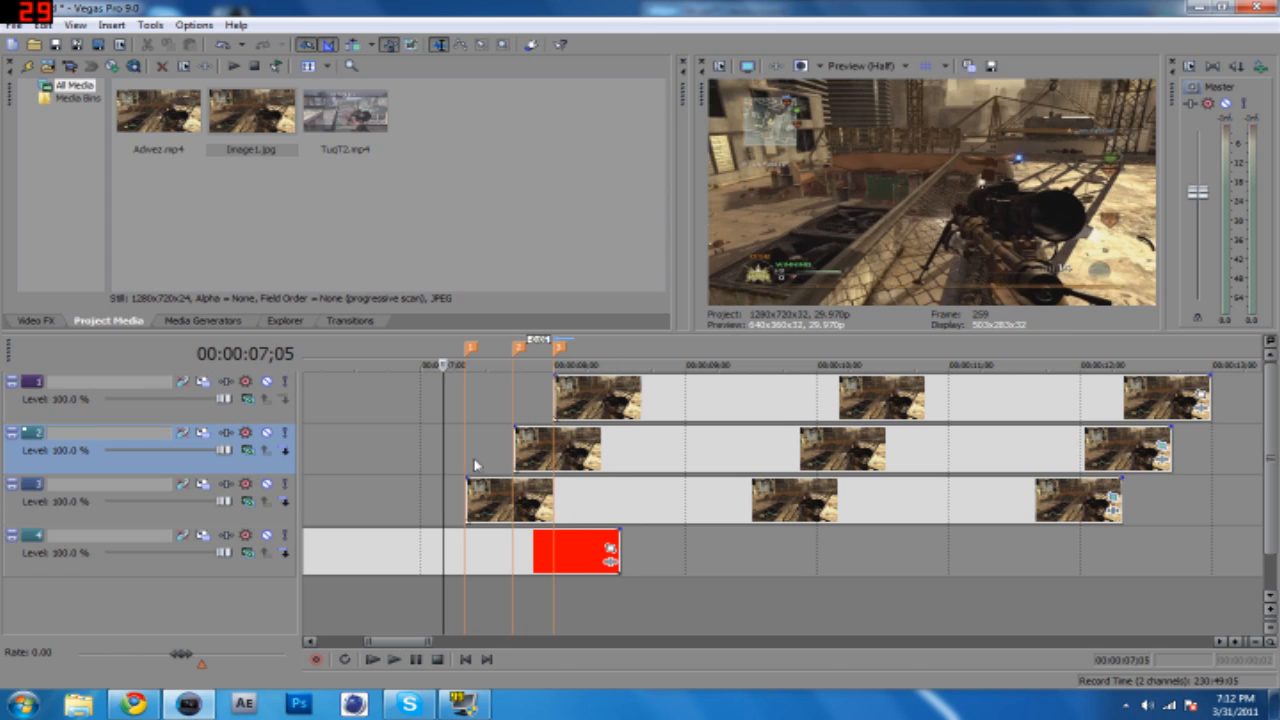
click(558, 412)
key(space)
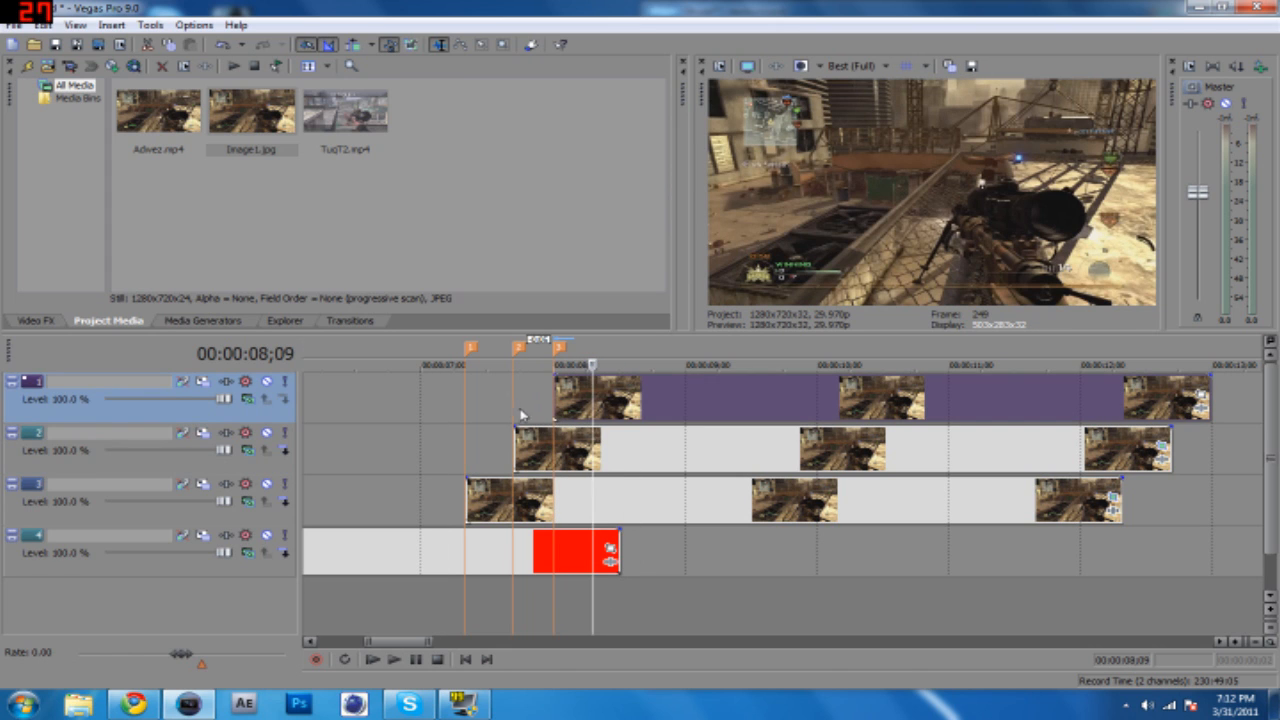
- Select a 12-frame time range, move it to start at the third marker, and insert a fourth marker at 00:00:08;11
drag(408, 355, 377, 358)
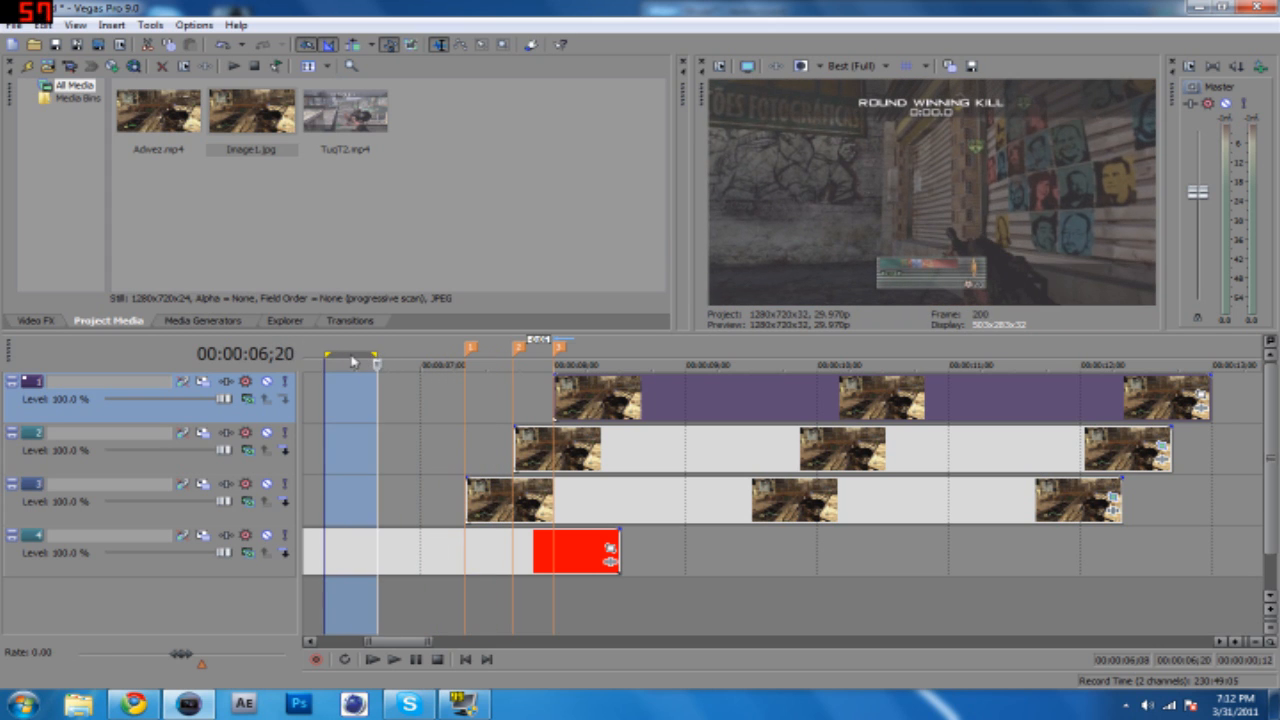
drag(347, 362, 577, 364)
click(601, 604)
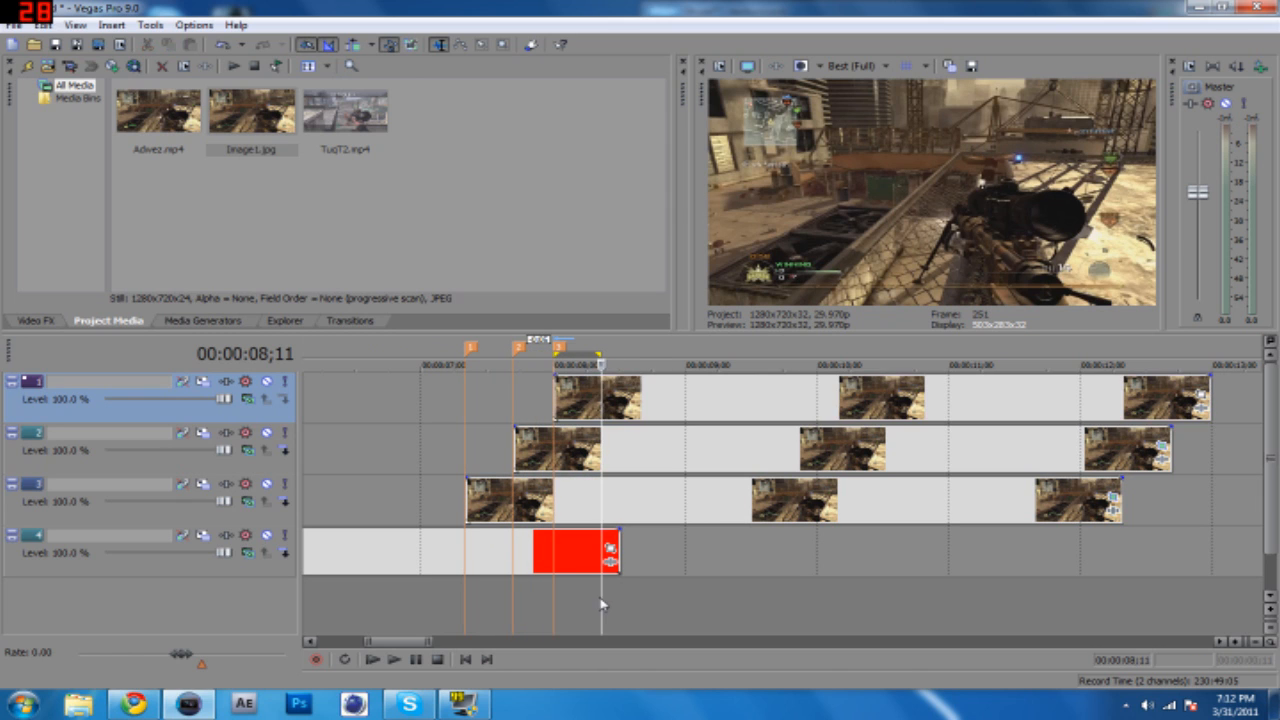
key(m)
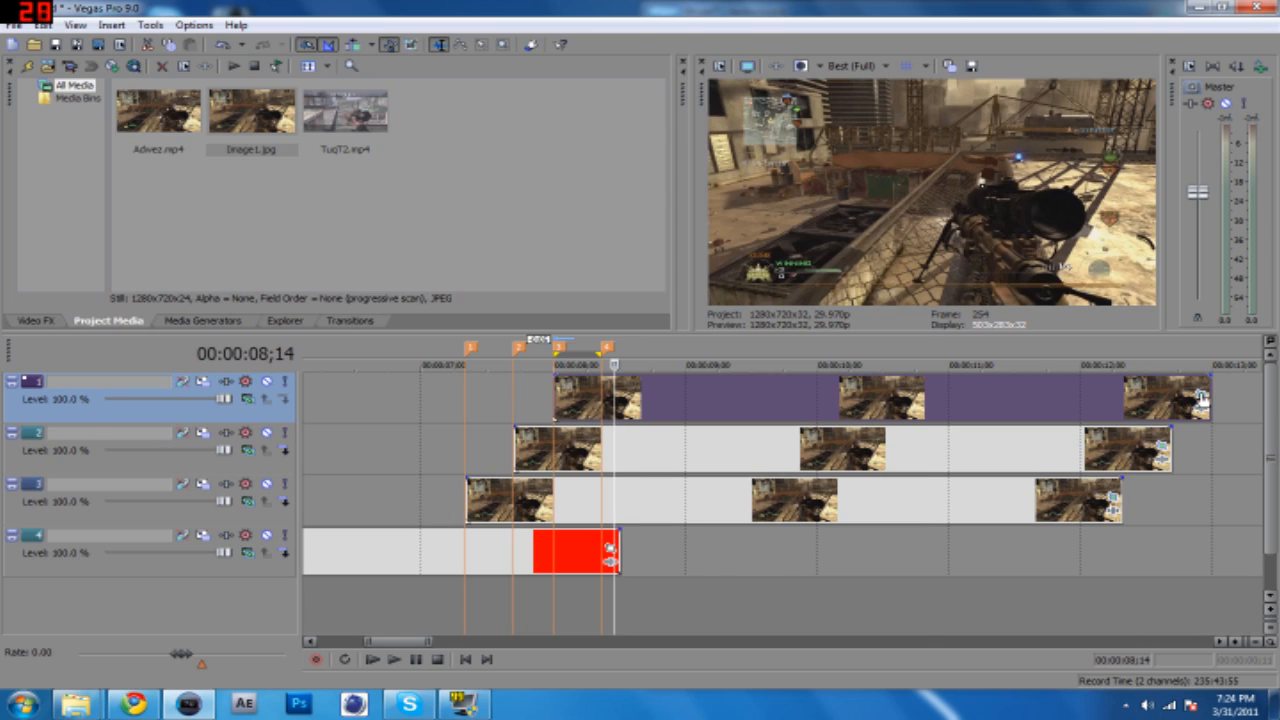
- Open the pan/crop settings of the top-track Image1 still and enable its mask
click(609, 548)
drag(653, 343, 925, 146)
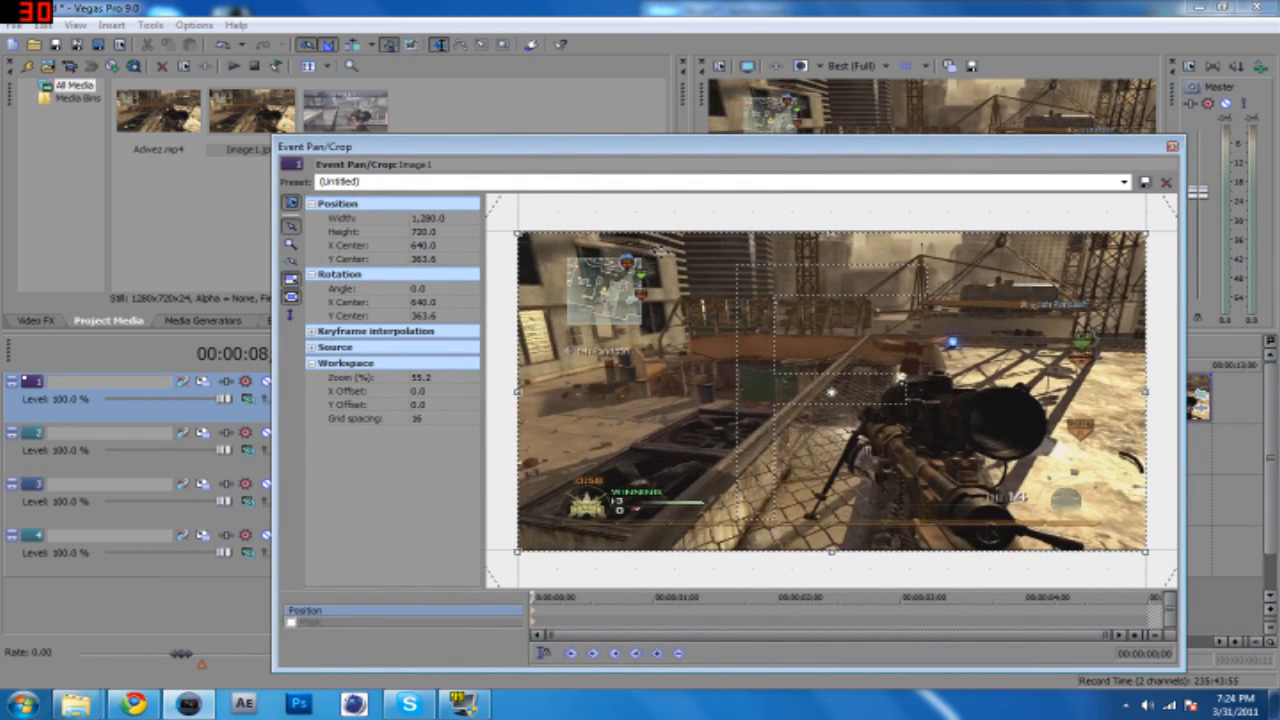
click(291, 622)
click(578, 232)
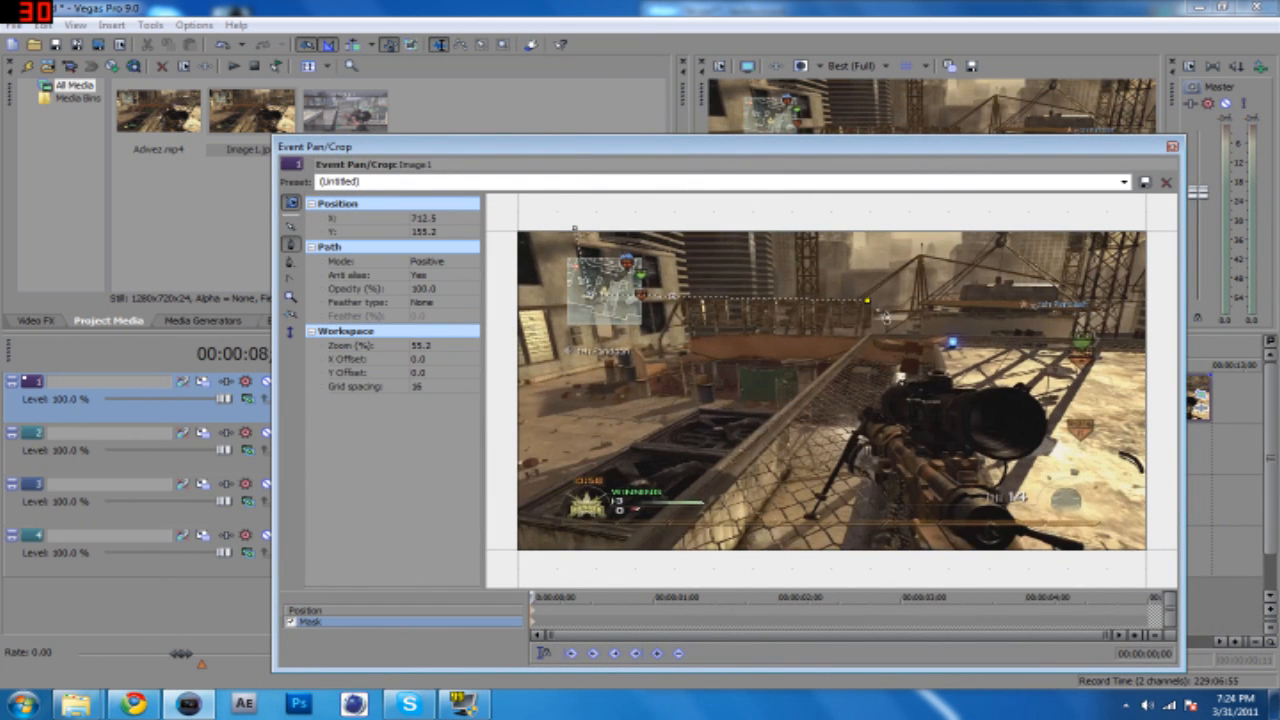
key(ctrl+z)
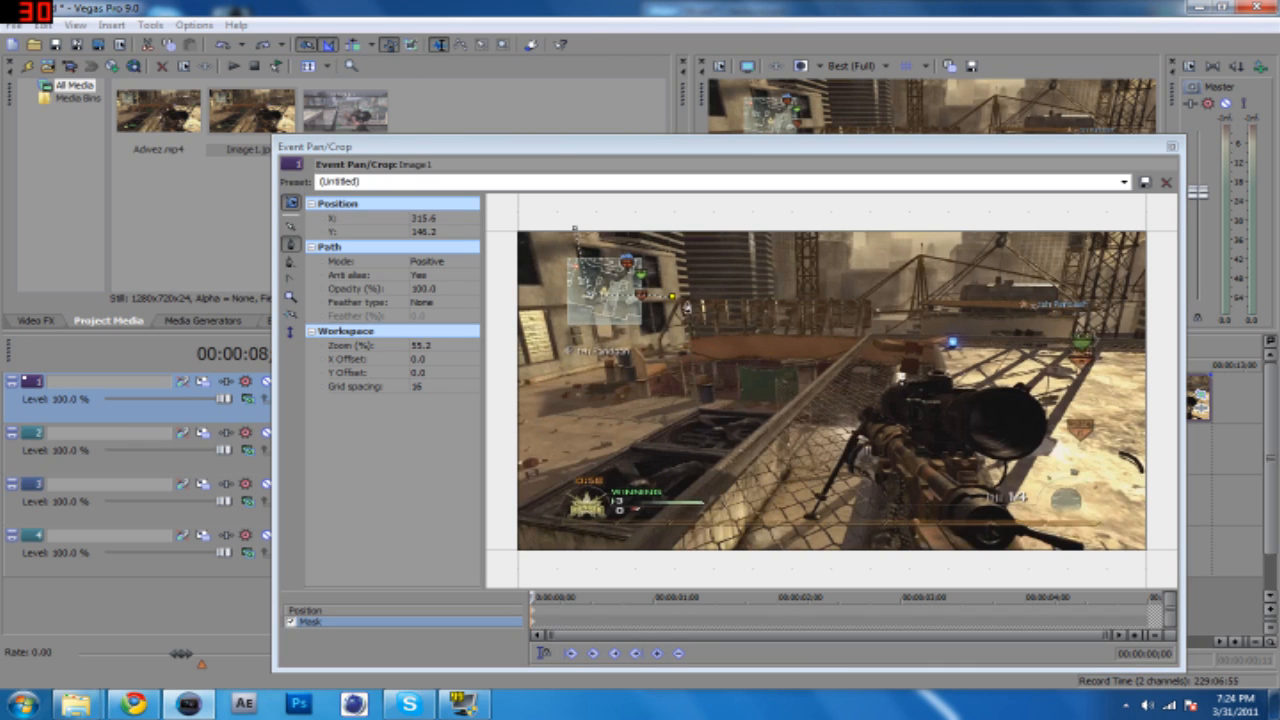
click(685, 303)
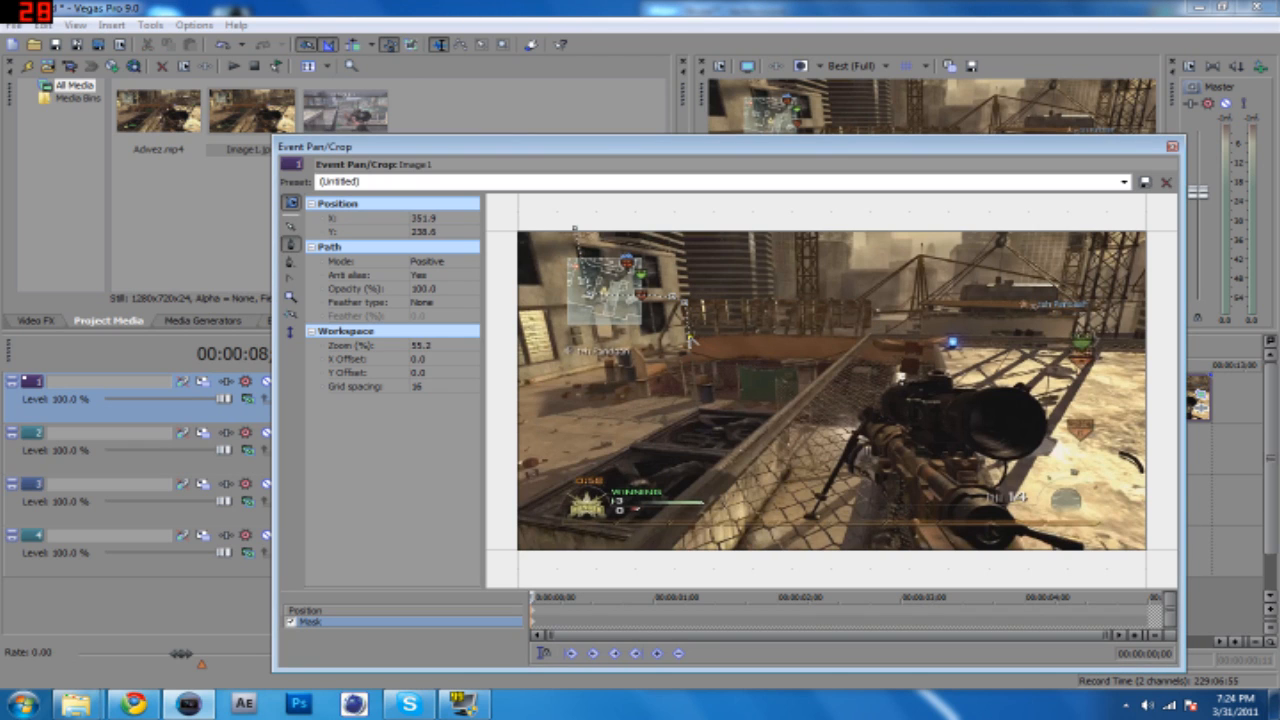
- Draw a closed mask on the top-track still around the sky and skyline, following the building's edge and the walkway, undoing misplaced points
click(578, 232)
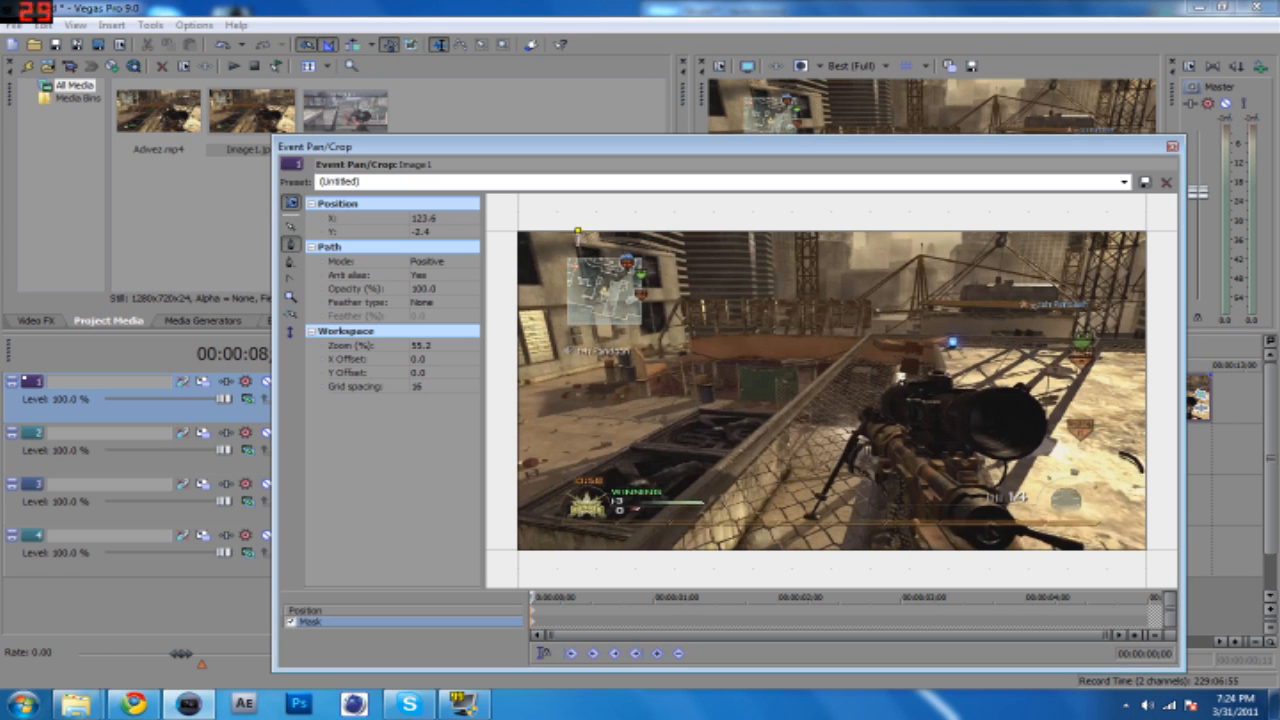
key(ctrl+z)
click(679, 250)
drag(811, 138, 719, 206)
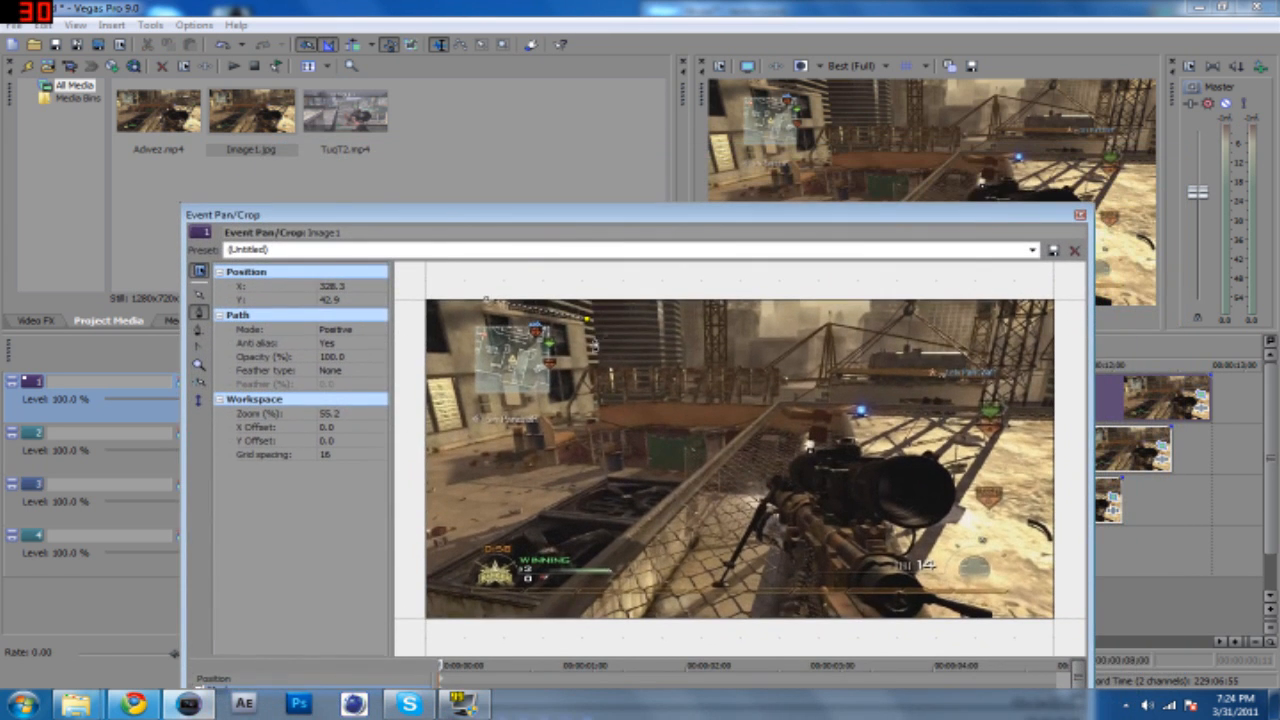
key(ctrl+z)
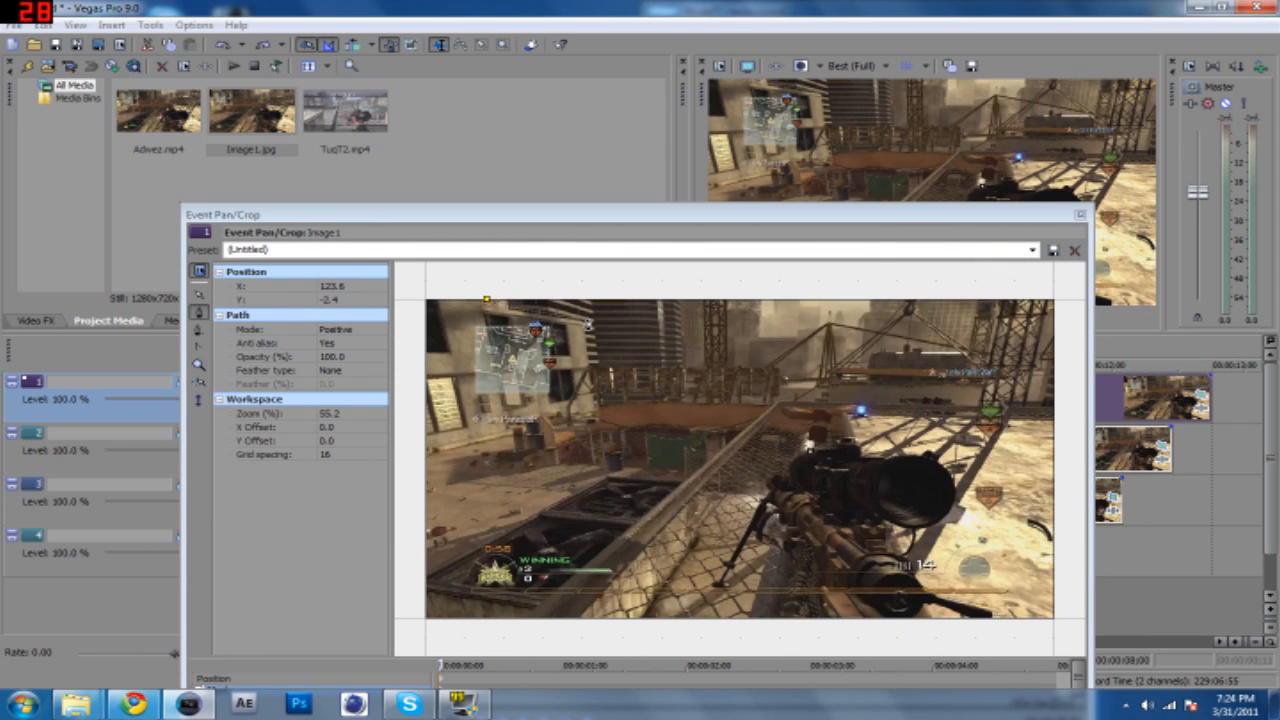
click(588, 323)
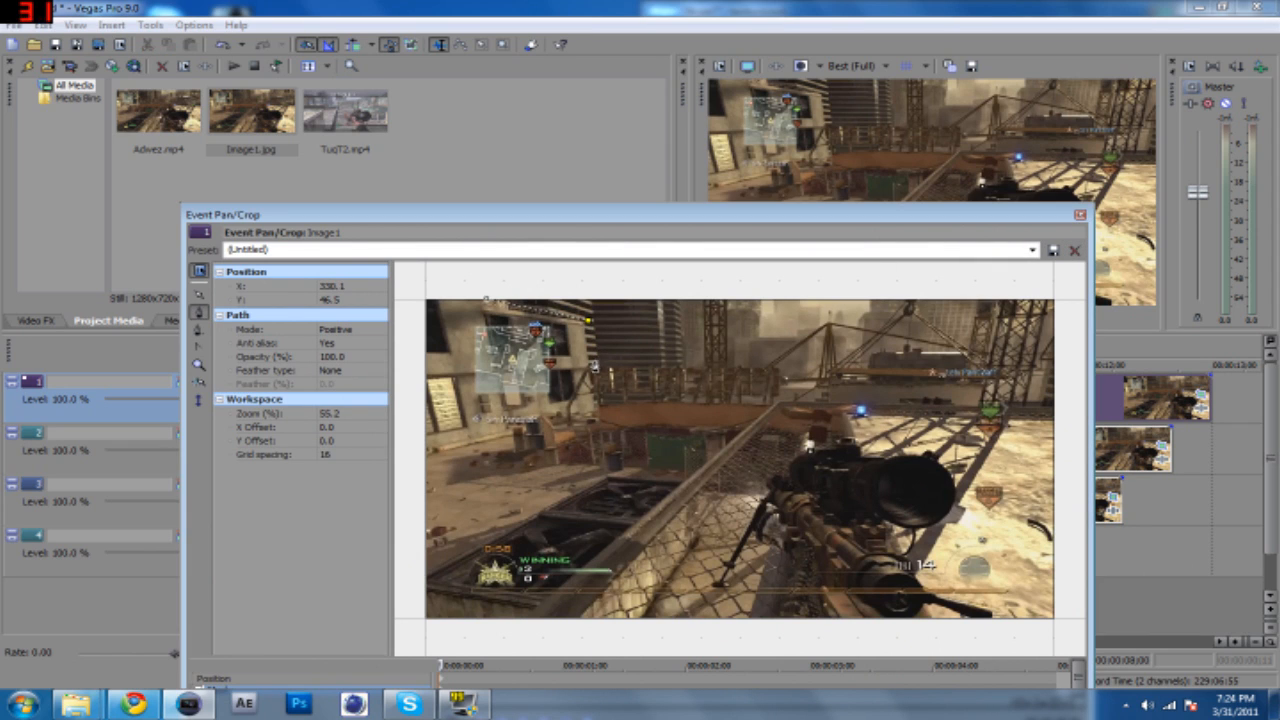
click(593, 364)
click(1061, 405)
click(1060, 285)
click(486, 299)
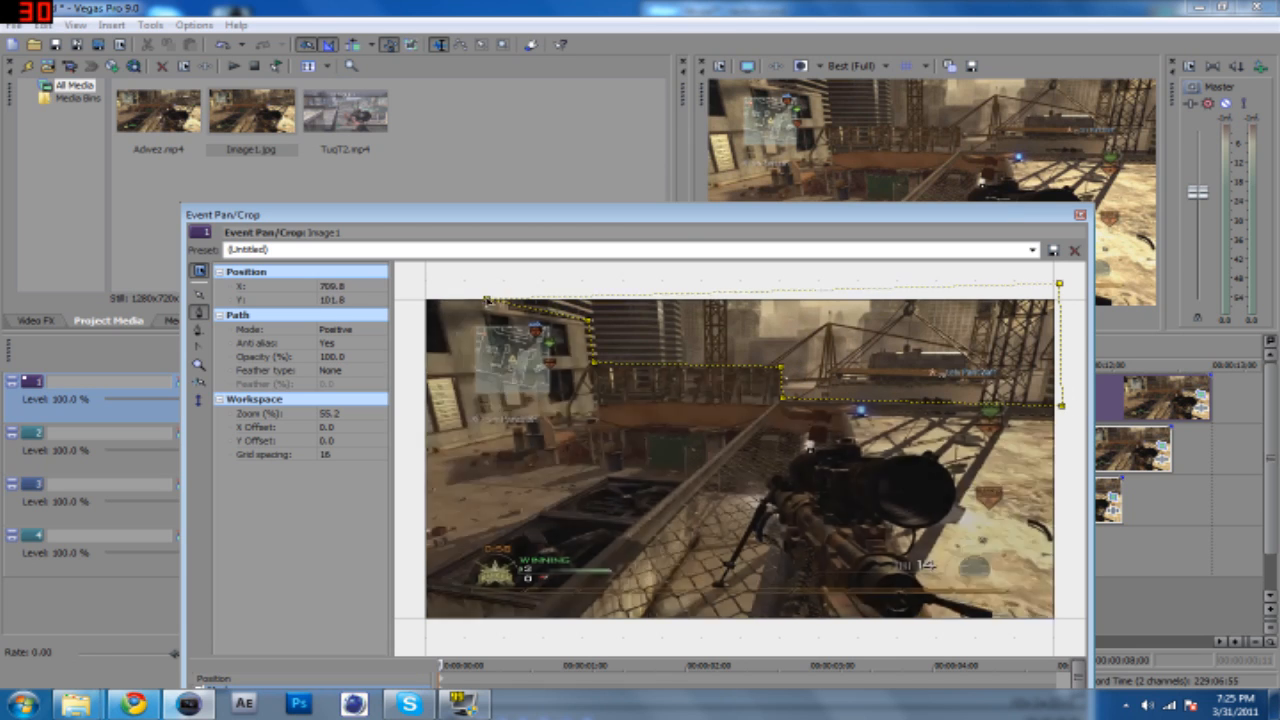
- Check the masked area against the preview, turn off the top-track still's mask, and close its pan/crop settings
drag(822, 217, 572, 308)
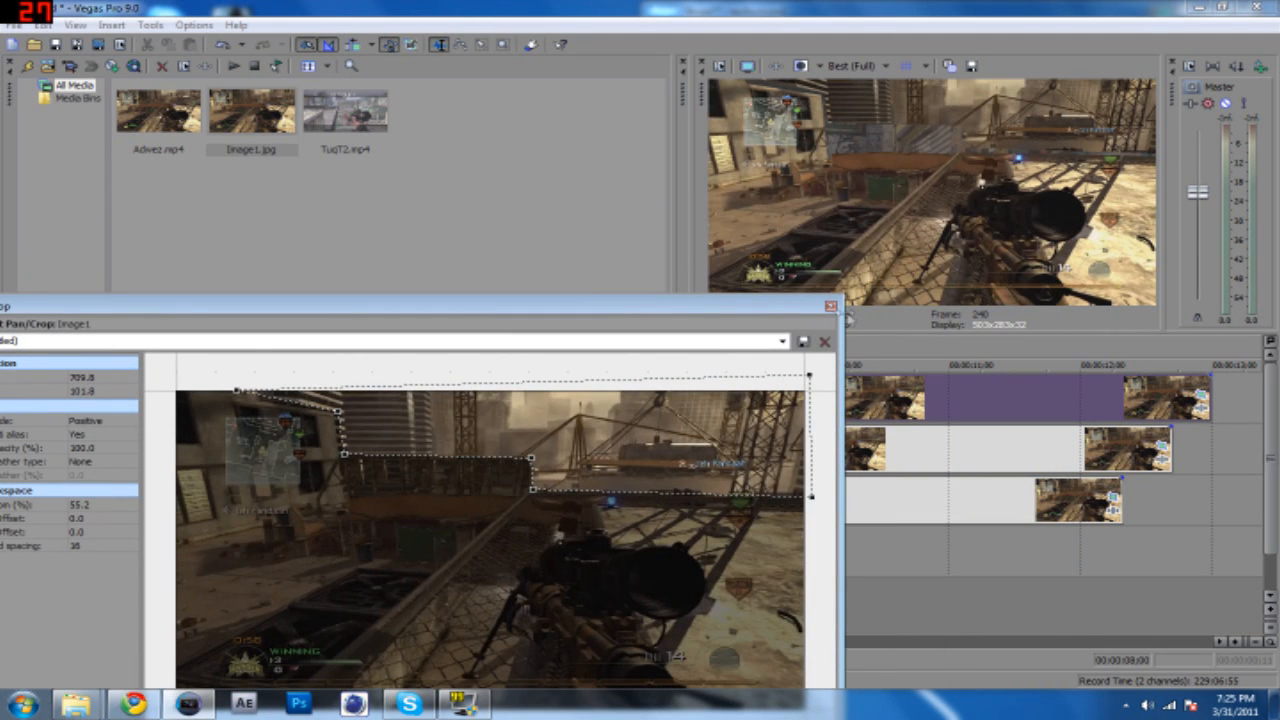
drag(750, 316, 994, 168)
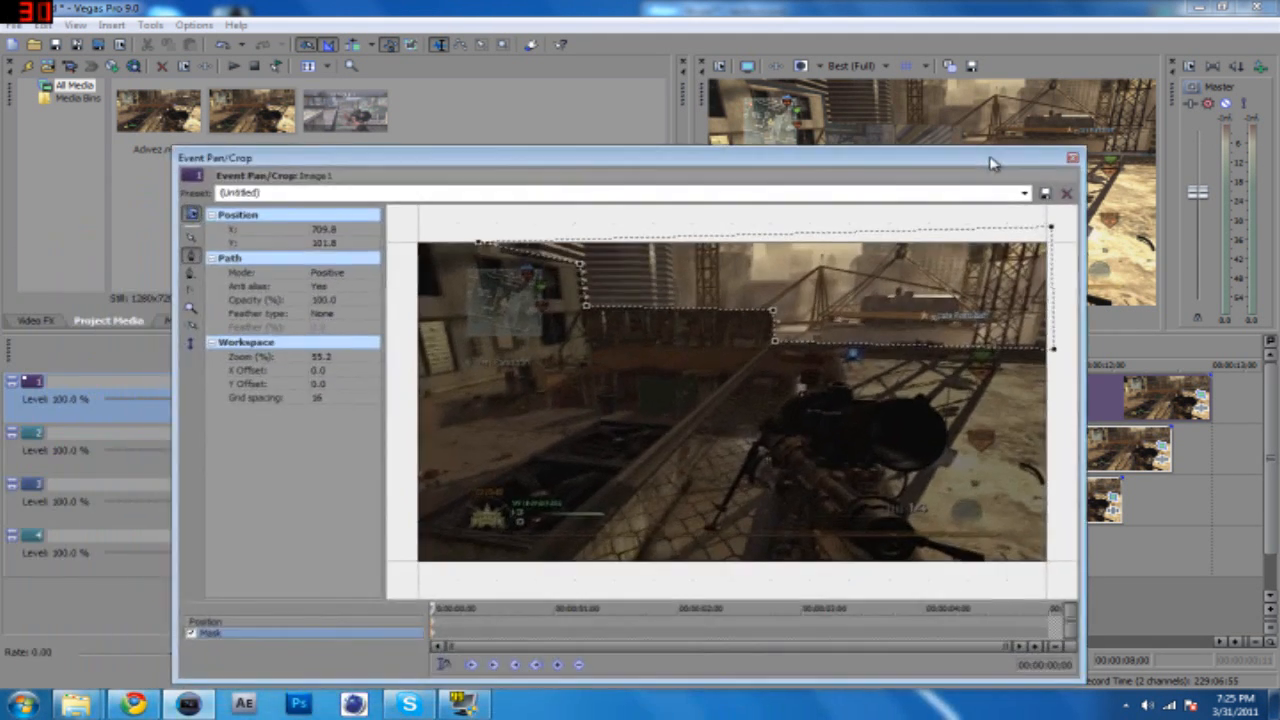
click(191, 634)
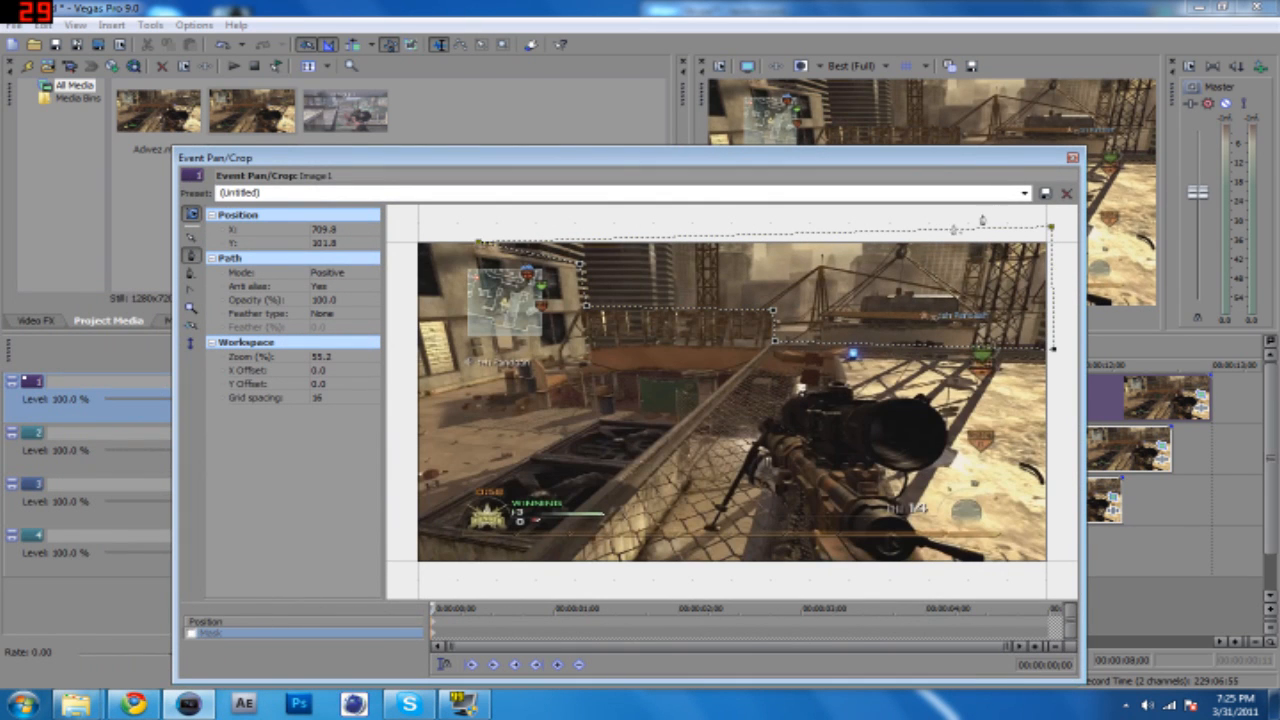
drag(993, 161, 762, 236)
click(841, 232)
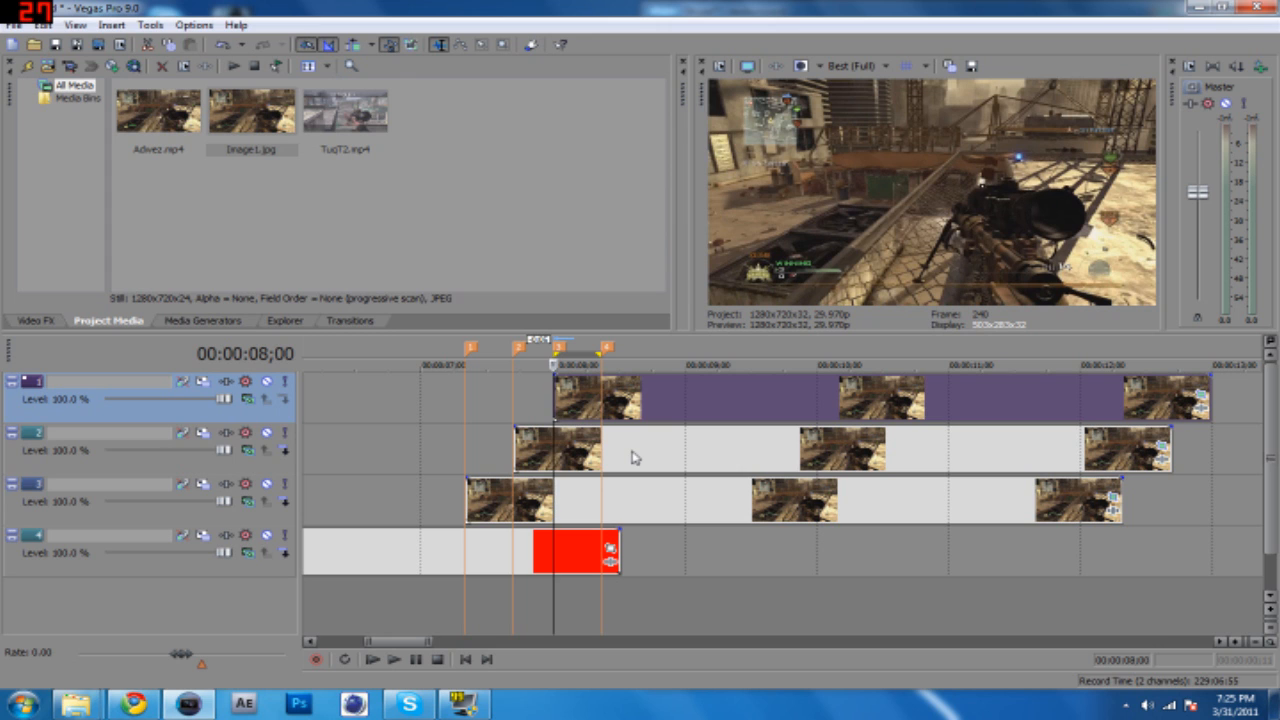
- Inspect the composite at frames before and after the third marker
click(491, 452)
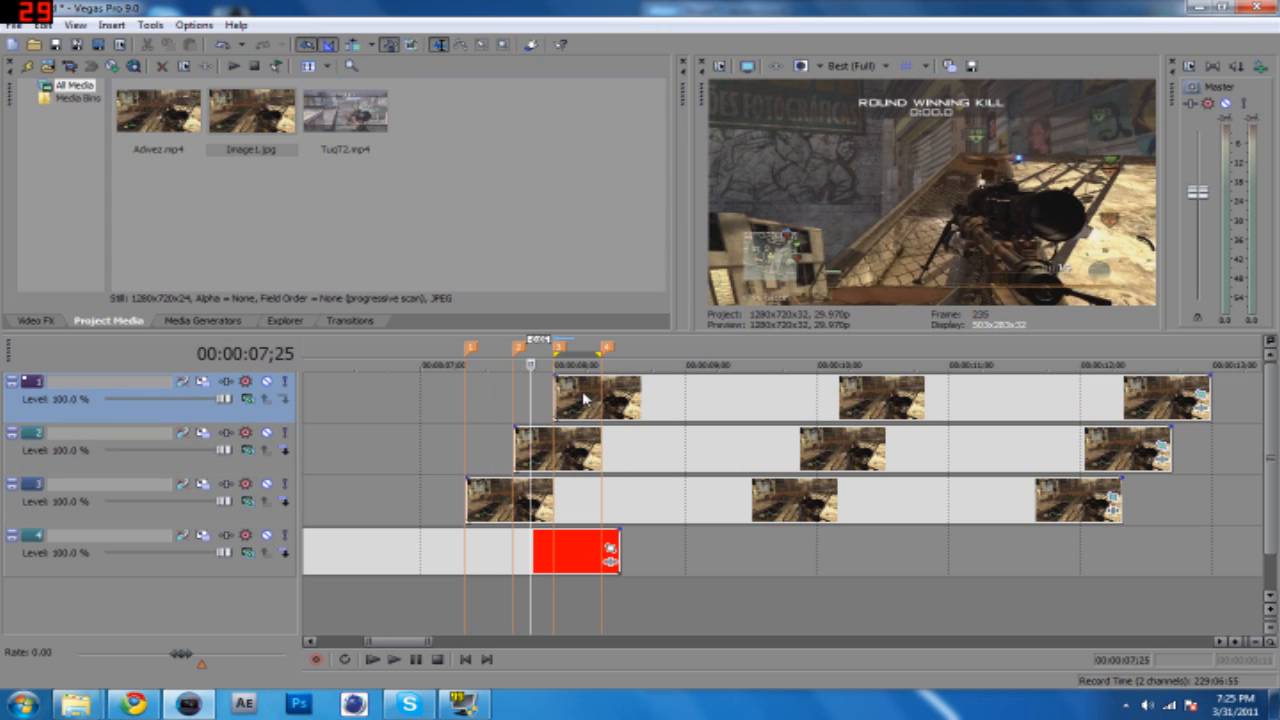
click(585, 400)
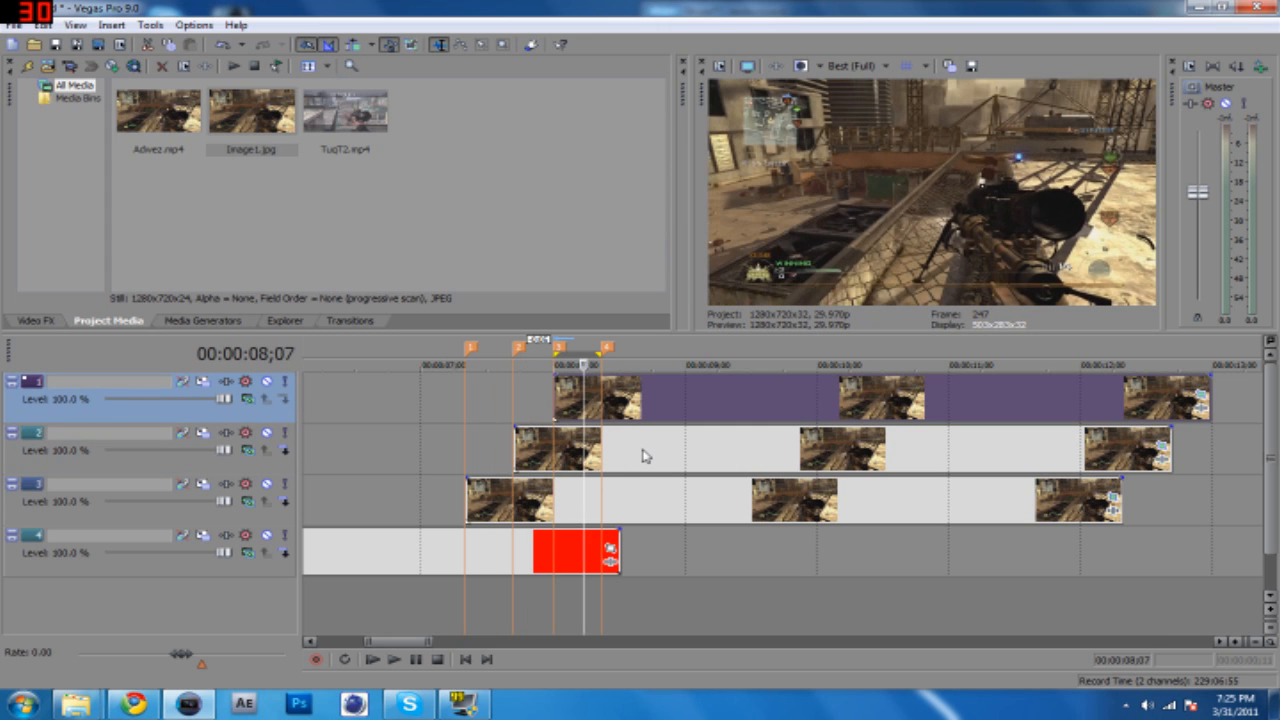
click(537, 447)
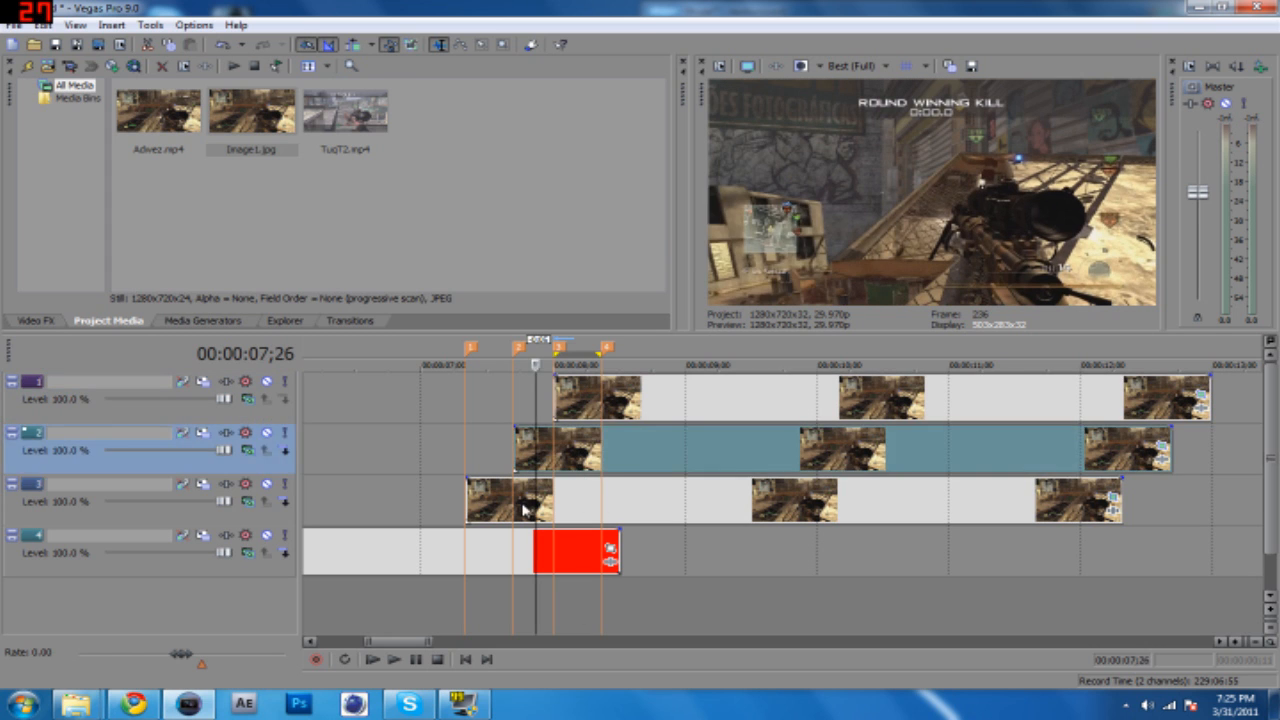
click(522, 500)
click(575, 398)
click(553, 450)
click(535, 500)
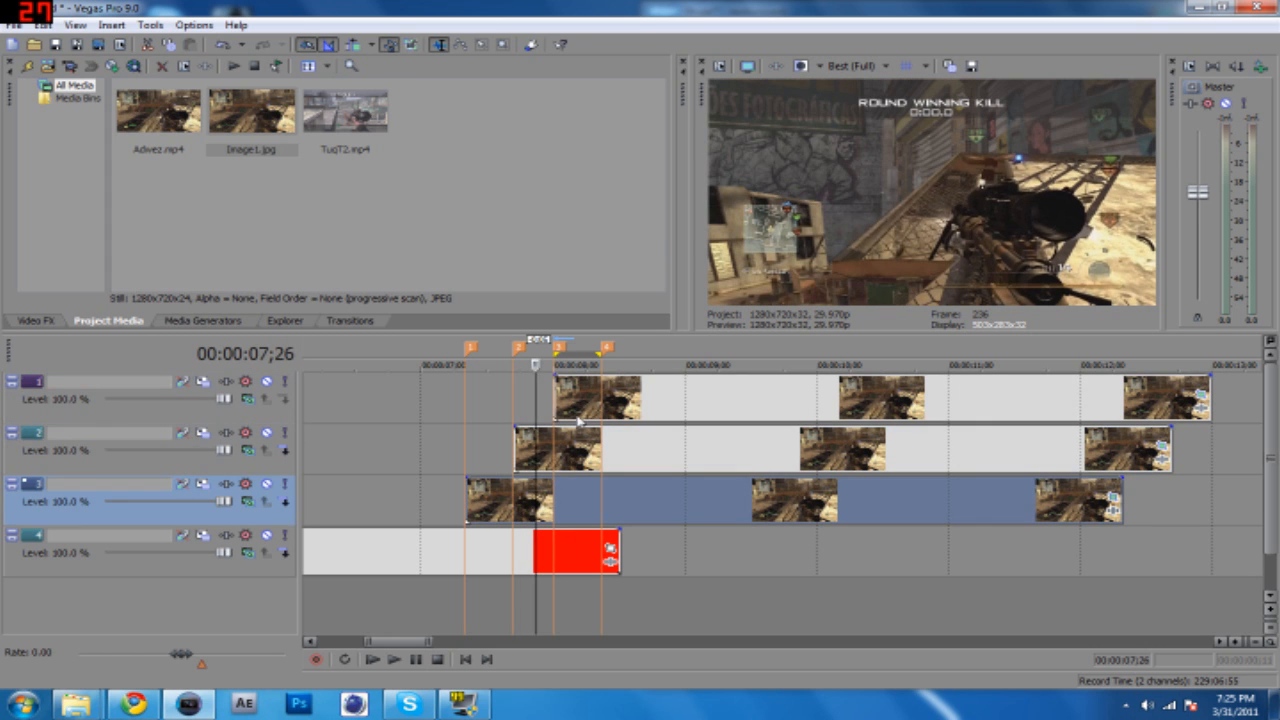
click(585, 412)
mouse_move(650, 400)
mouse_down()
mouse_move(657, 546)
mouse_move(486, 420)
mouse_move(526, 409)
mouse_up()
key(ctrl+z)
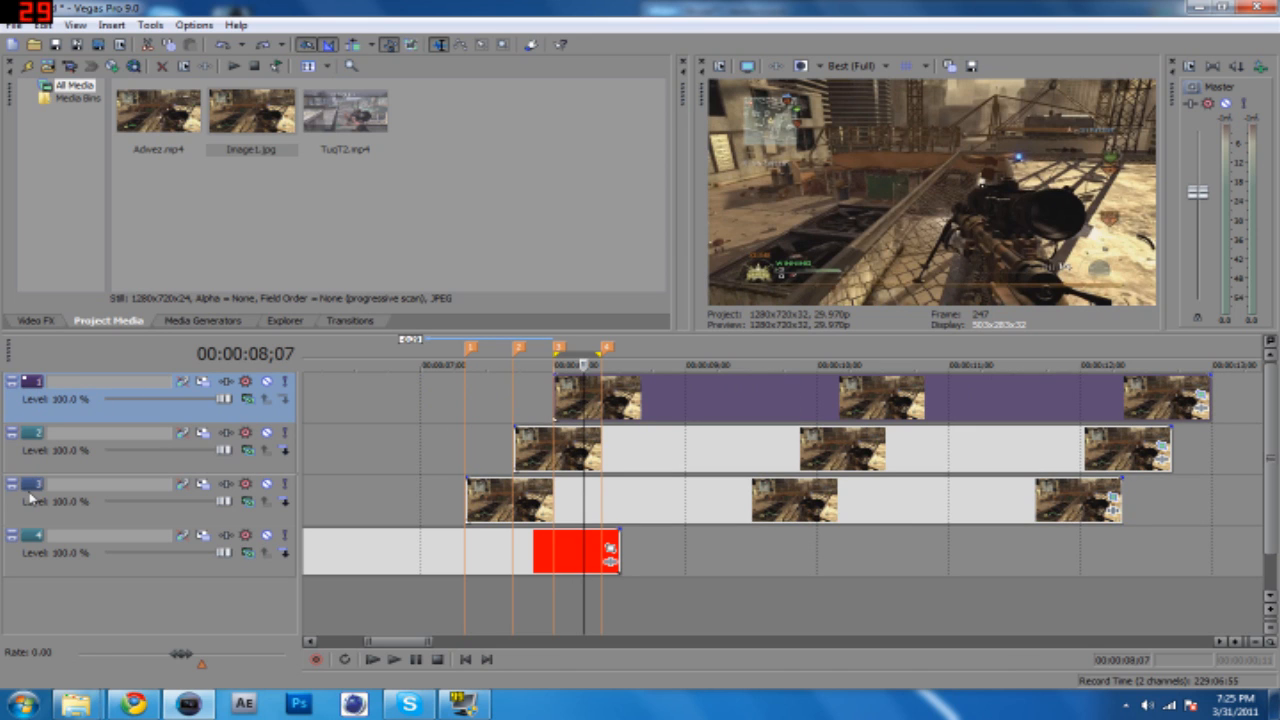
- Move the track holding the third-marker still below the other two still tracks and play back the transition
drag(20, 514, 22, 522)
click(455, 484)
key(space)
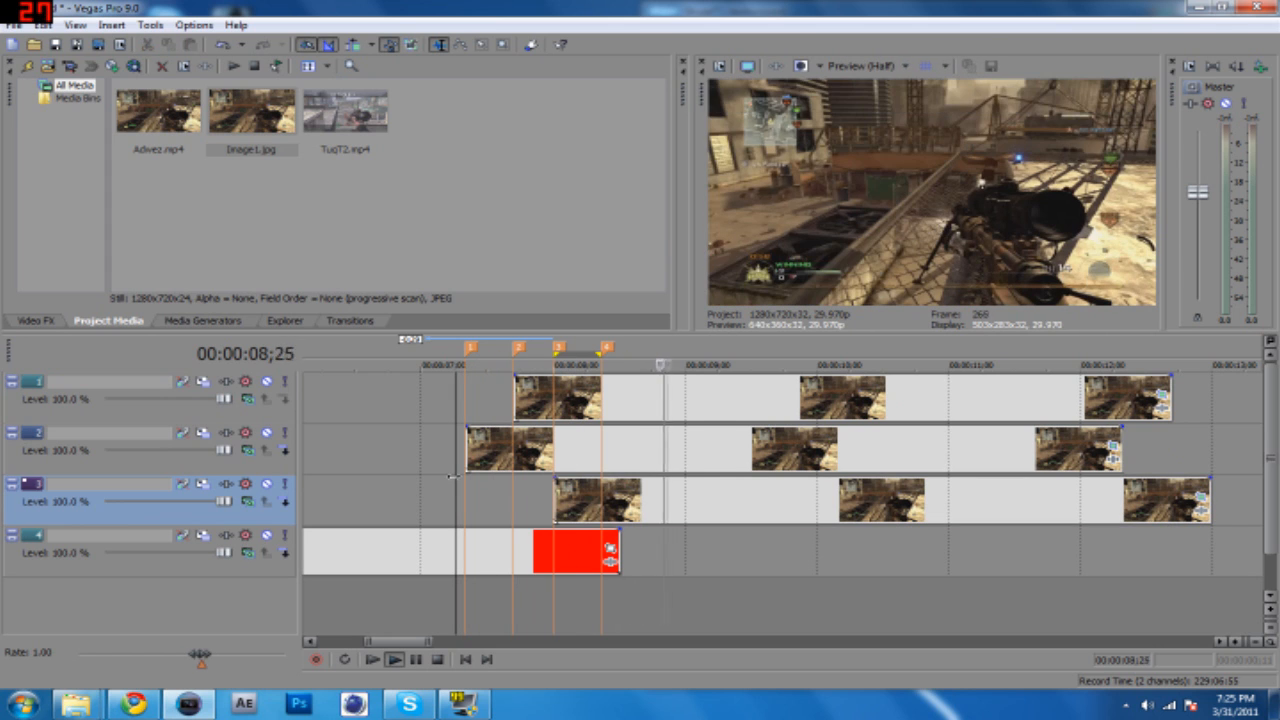
key(space)
- Set the video preview quality to Good (Auto)
click(858, 67)
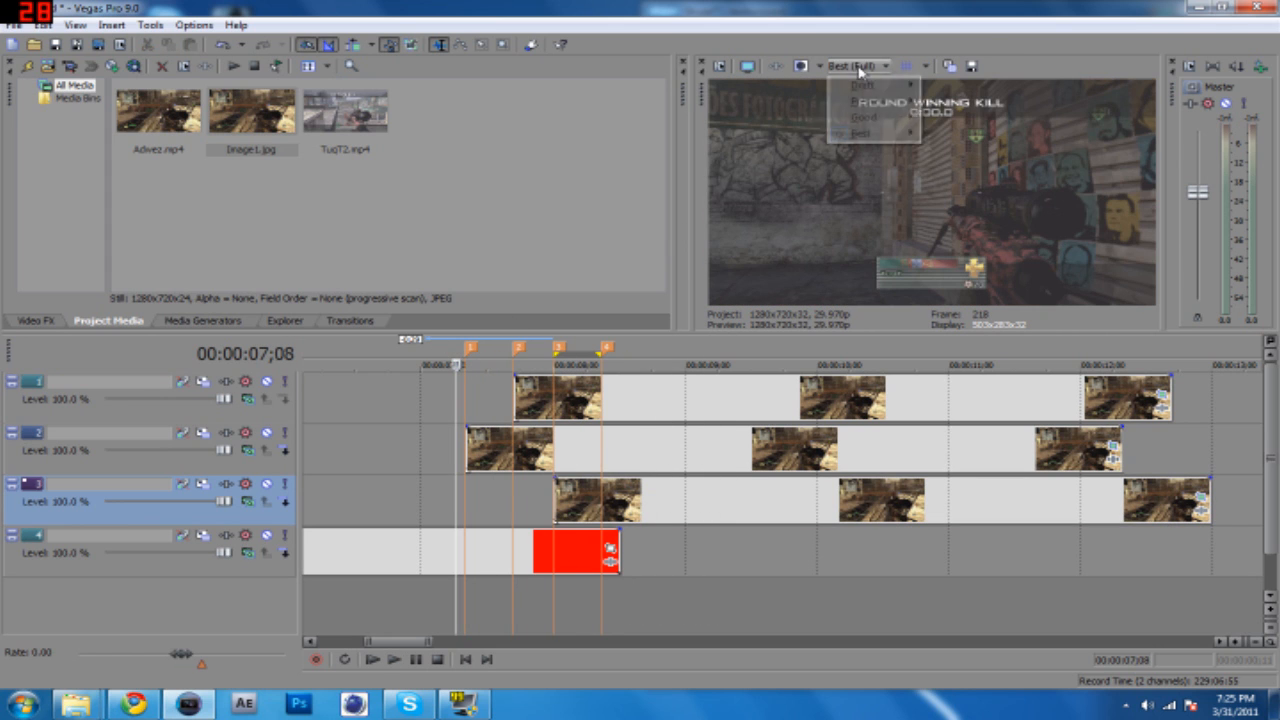
mouse_move(865, 117)
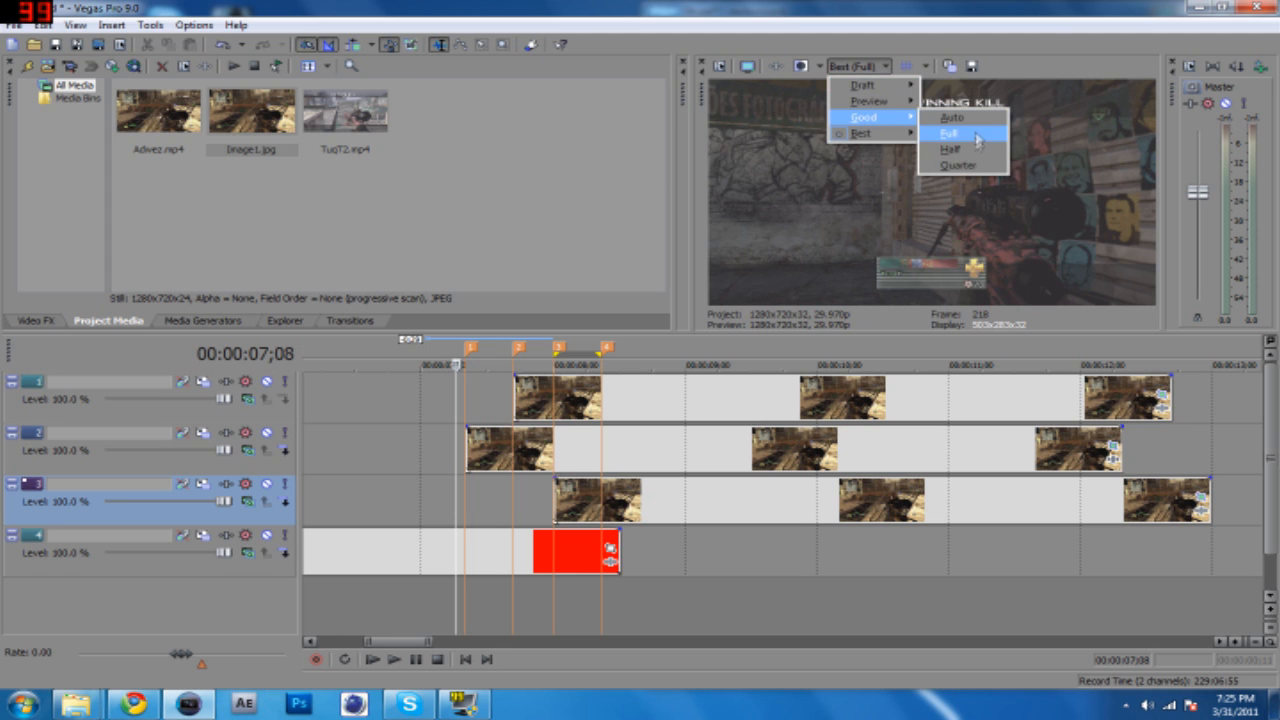
click(952, 117)
- Play the time range from 00:00:06;28 to 00:00:09;16 to review the transition
drag(415, 360, 755, 362)
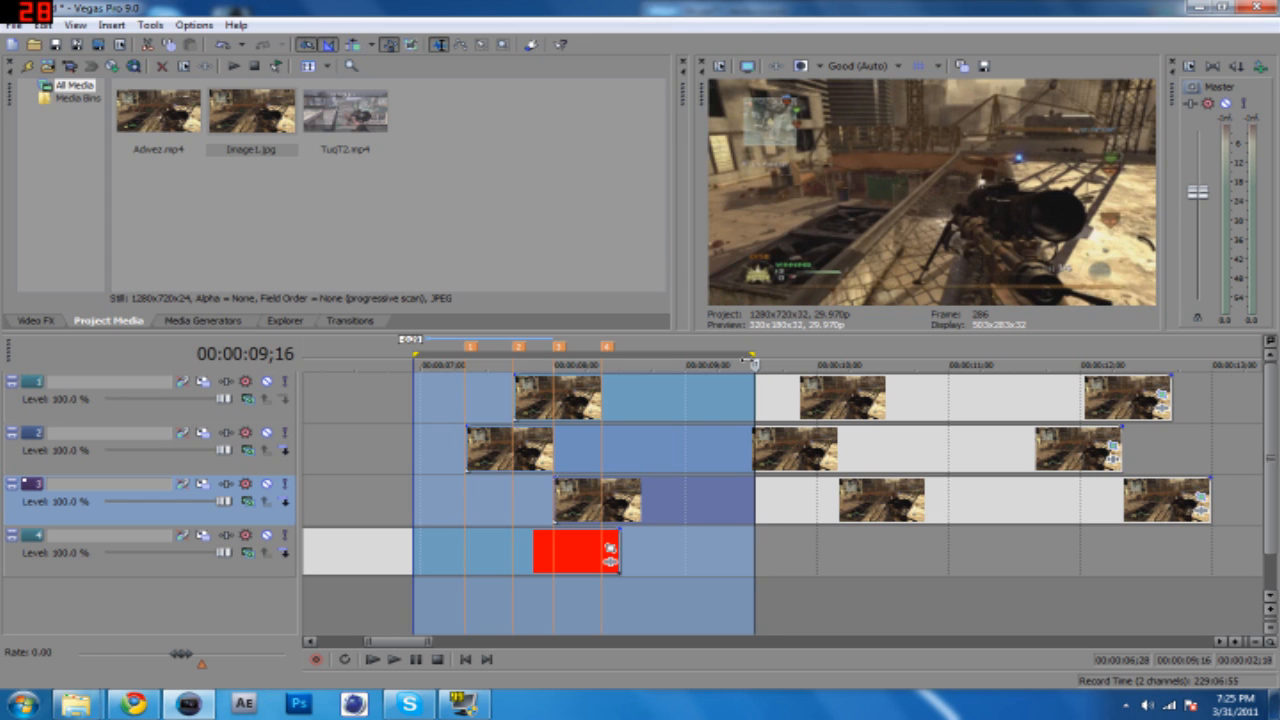
key(space)
key(space)
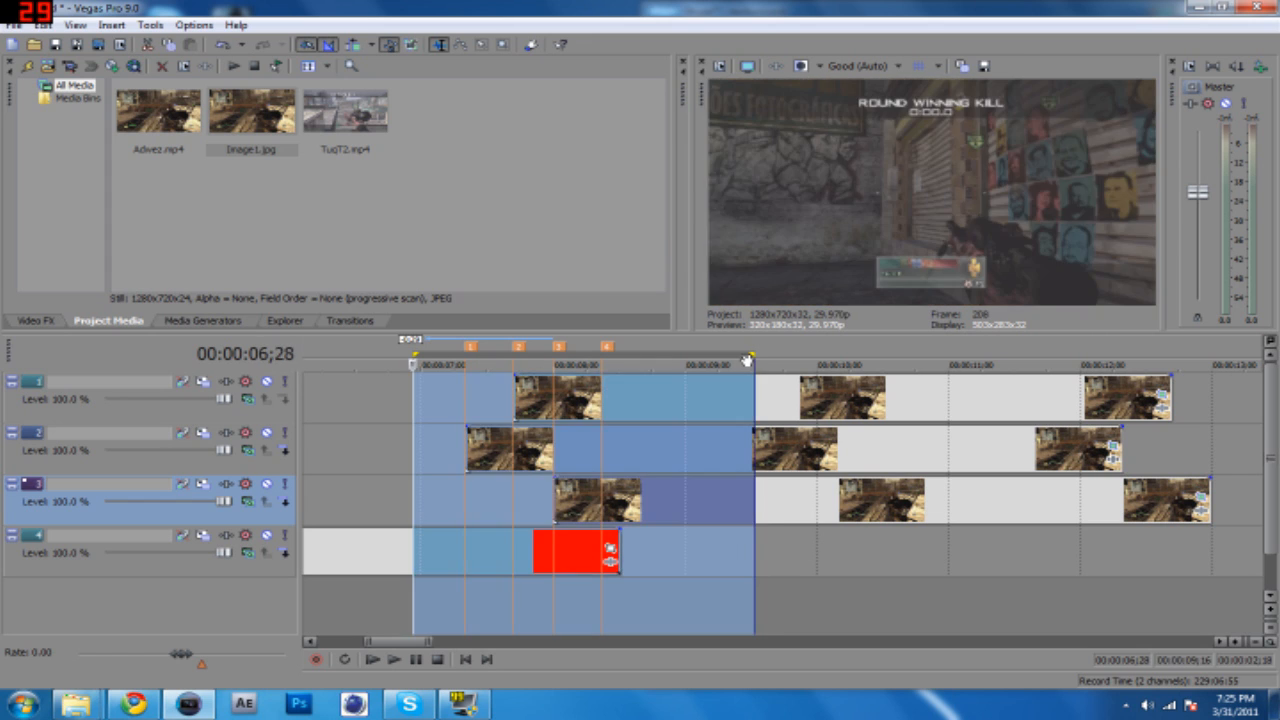
key(space)
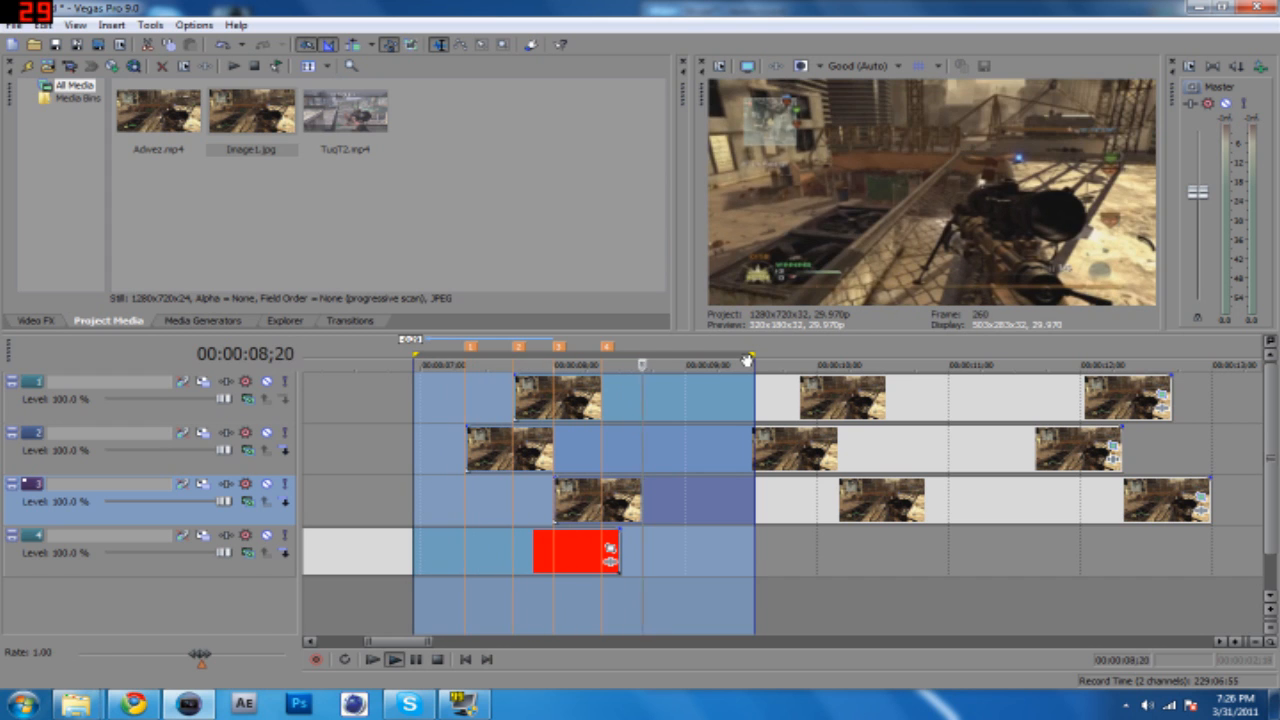
key(space)
click(803, 566)
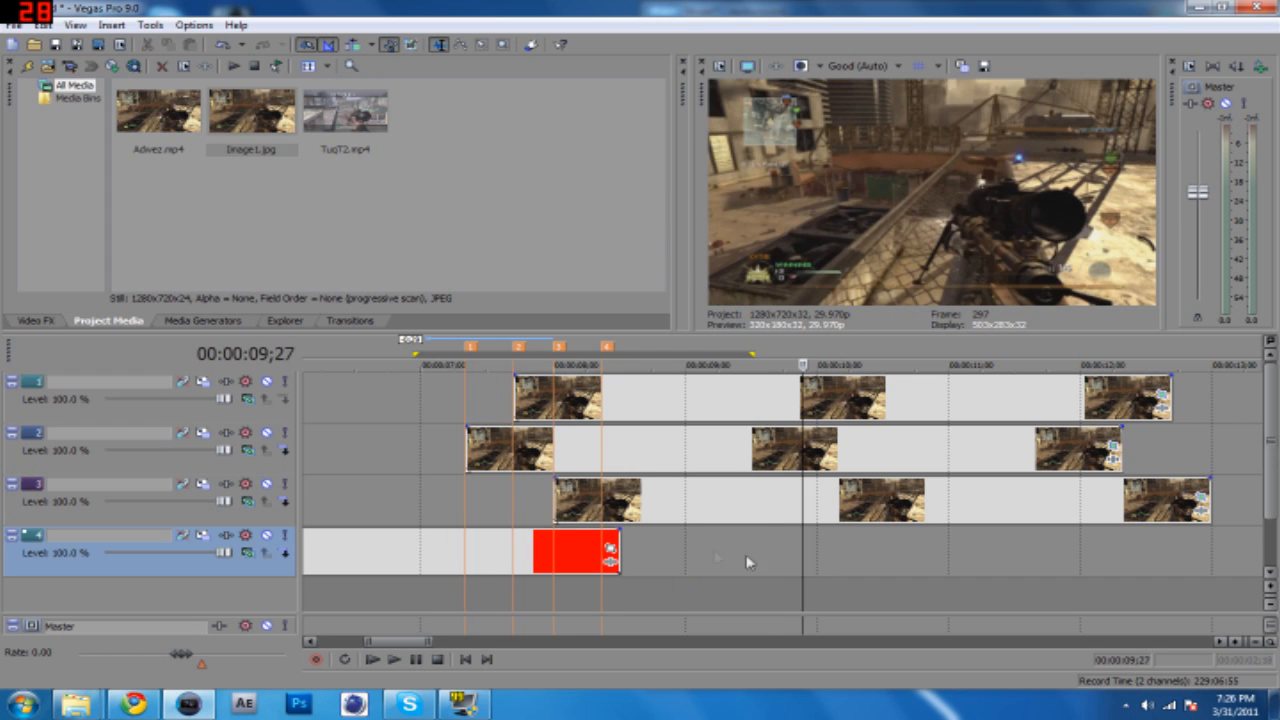
- Open the pan/crop settings of the Image1 still at the third marker and switch to its Position keyframes
click(553, 590)
click(553, 511)
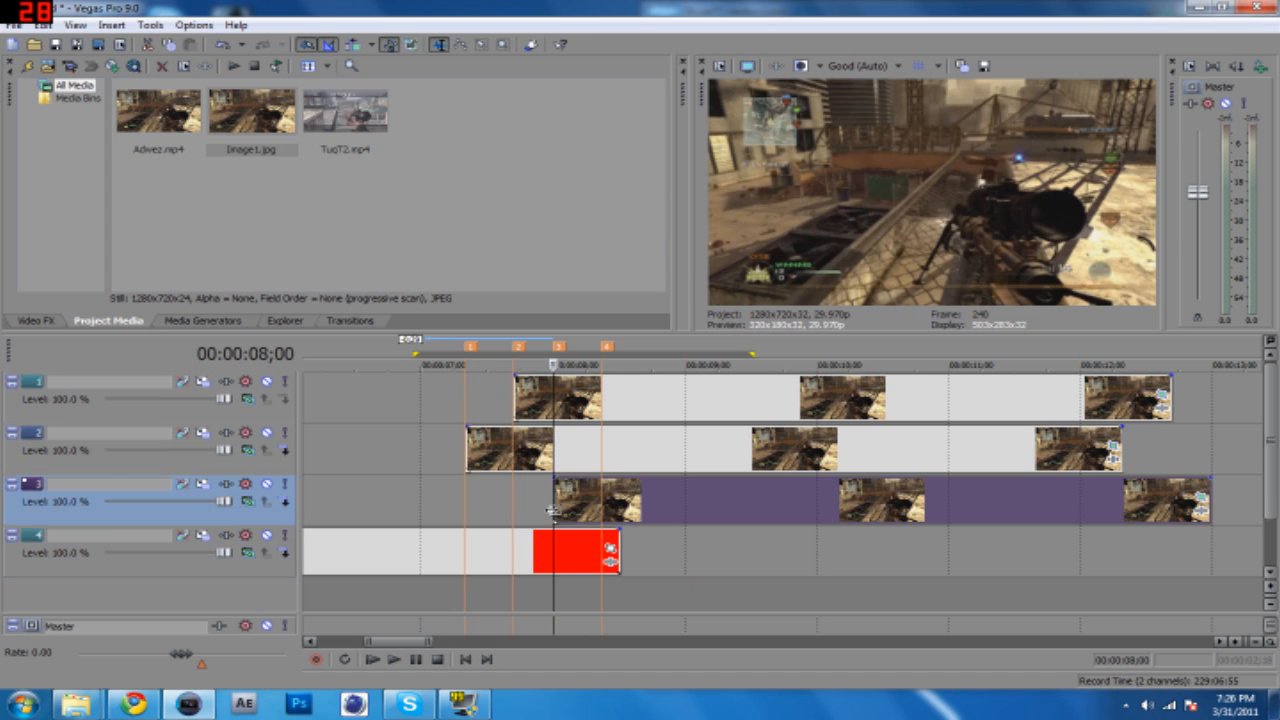
click(1205, 496)
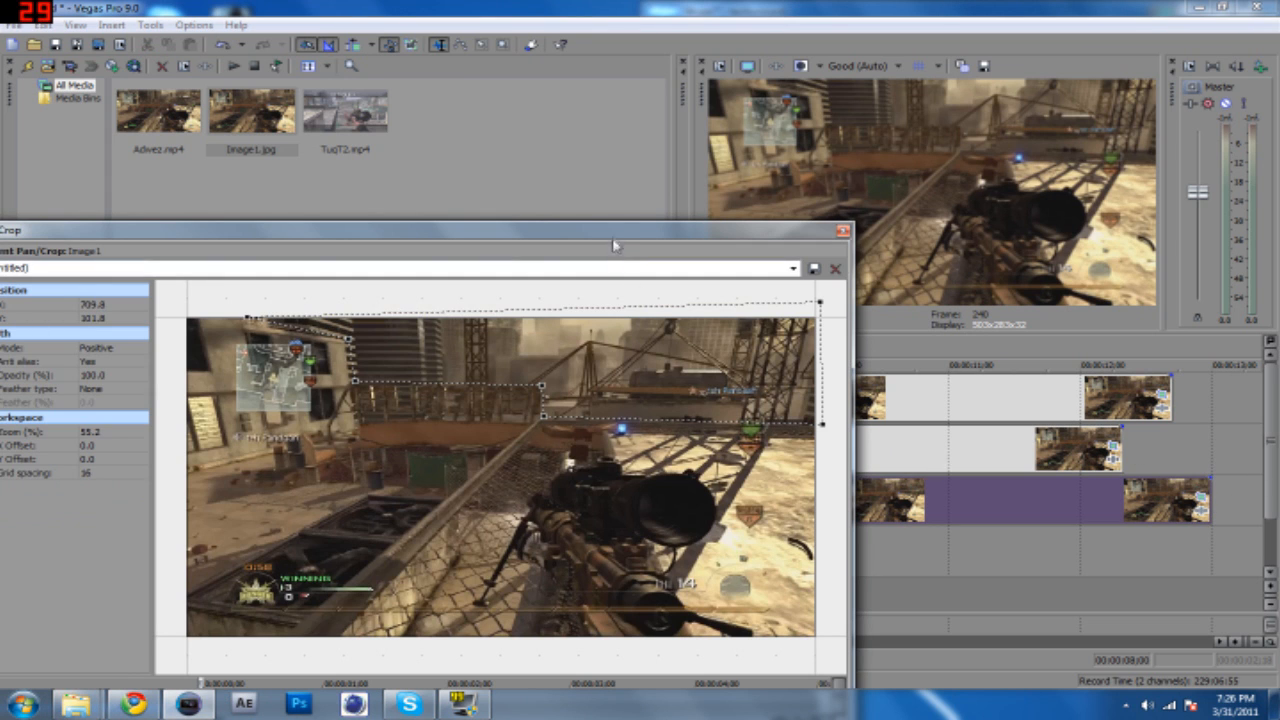
drag(615, 235, 860, 122)
click(205, 596)
click(205, 596)
click(262, 582)
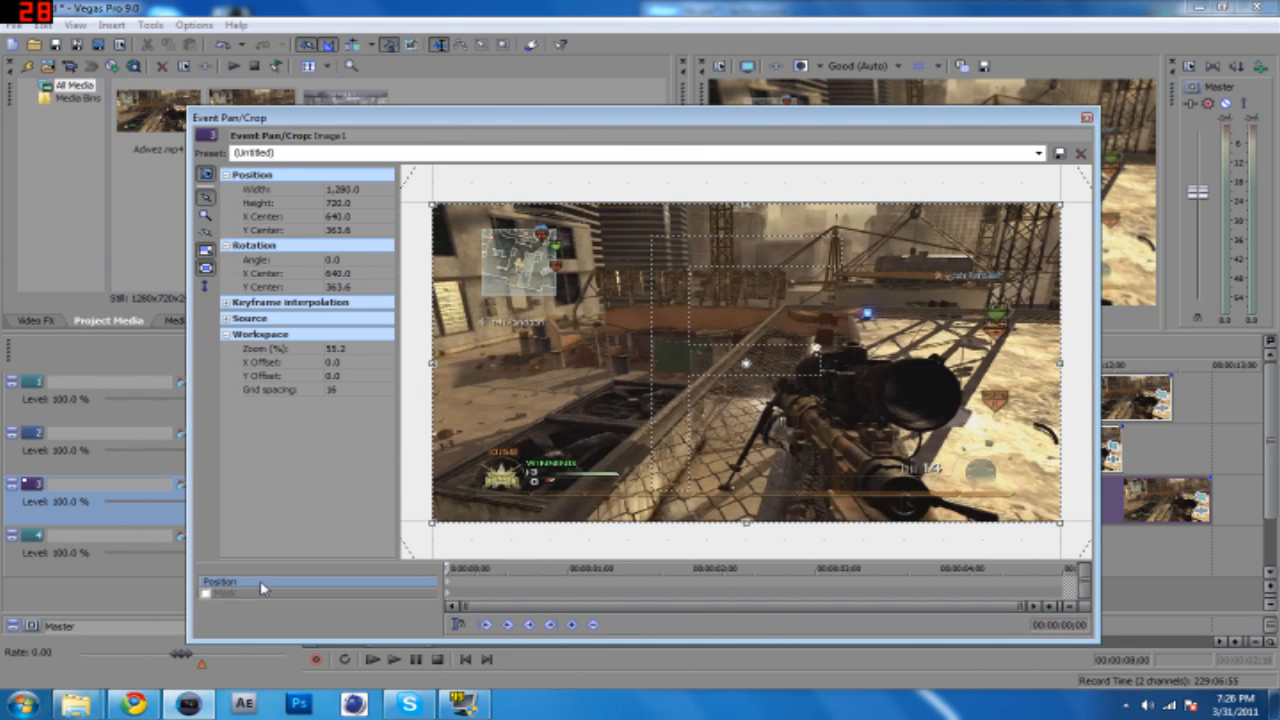
- Add a position keyframe at 00:00:00;11 in the third-marker still and shift its starting frame to a Y center of about -103.9
drag(715, 124, 470, 255)
drag(462, 461, 514, 321)
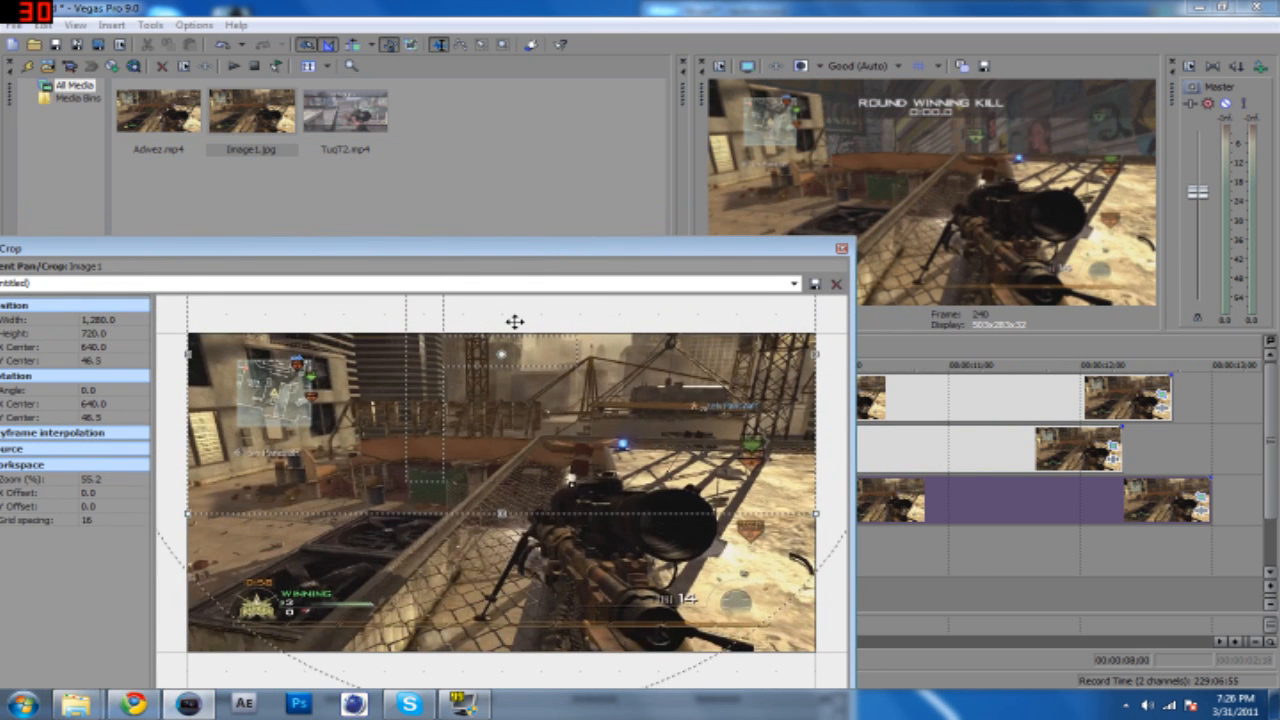
drag(530, 254, 470, 12)
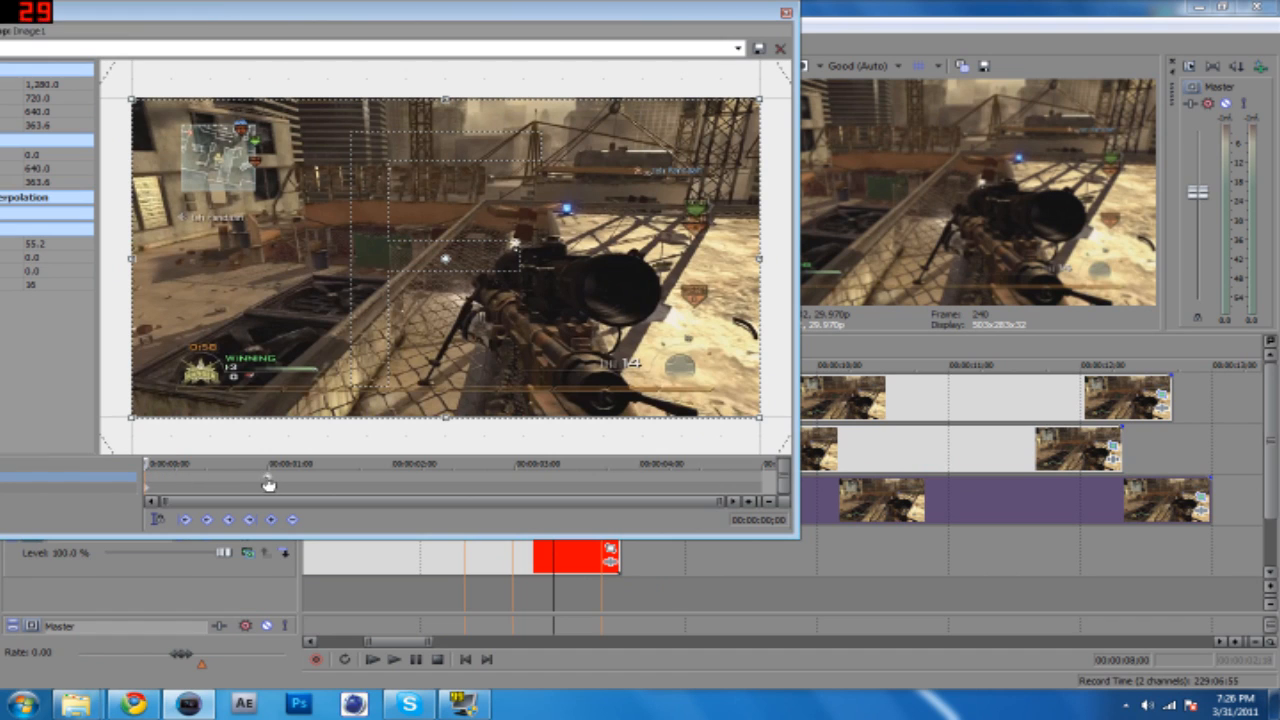
key(space)
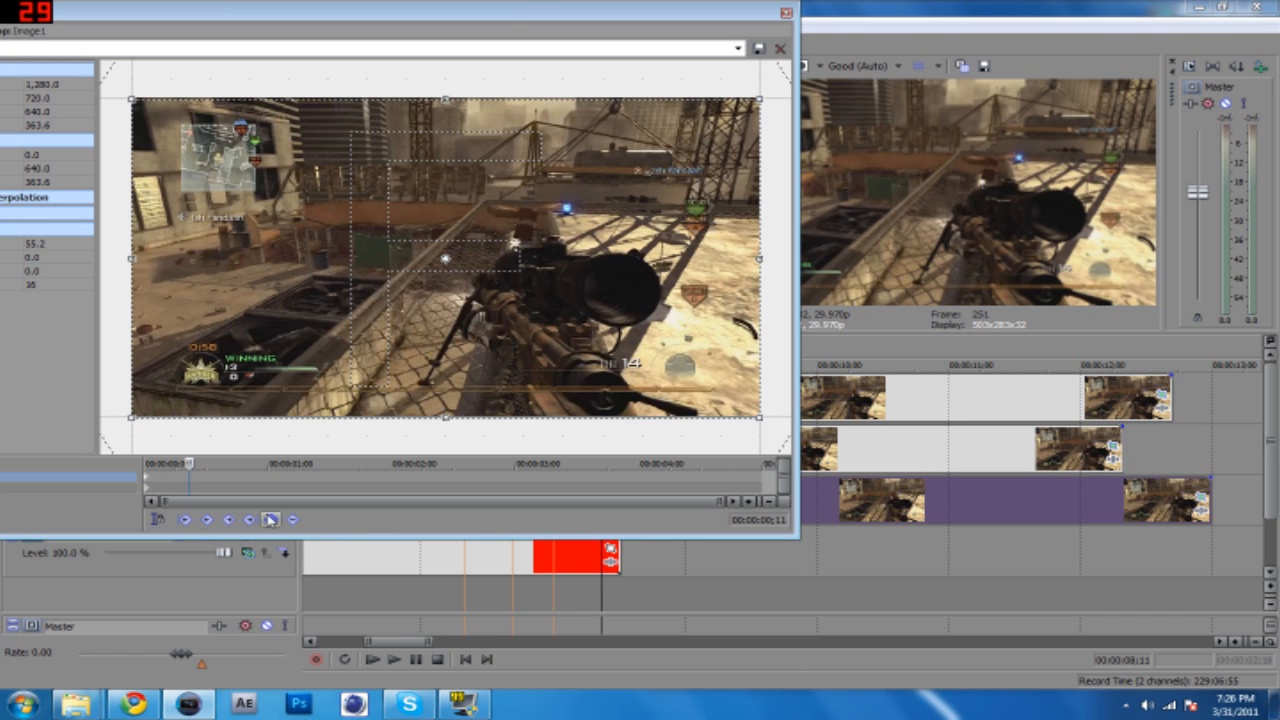
key(space)
drag(460, 330, 469, 50)
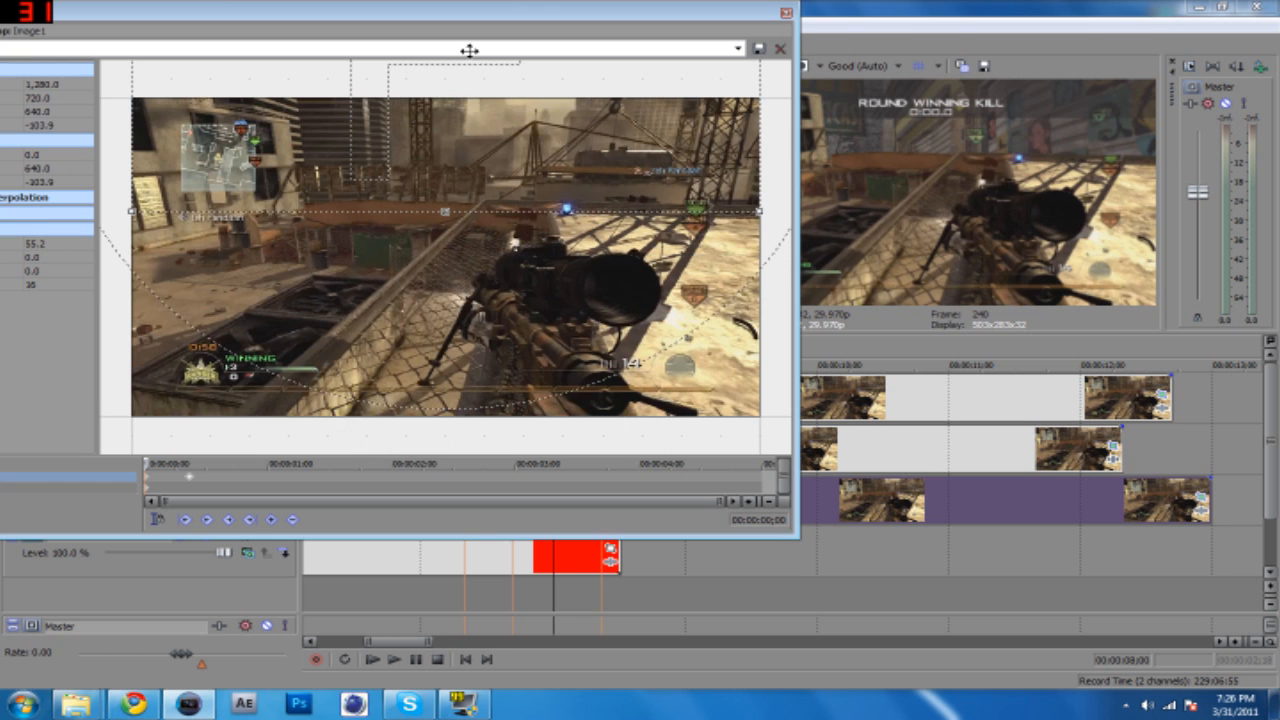
click(833, 24)
- Play back the selected time range to check the third-marker still's movement
key(space)
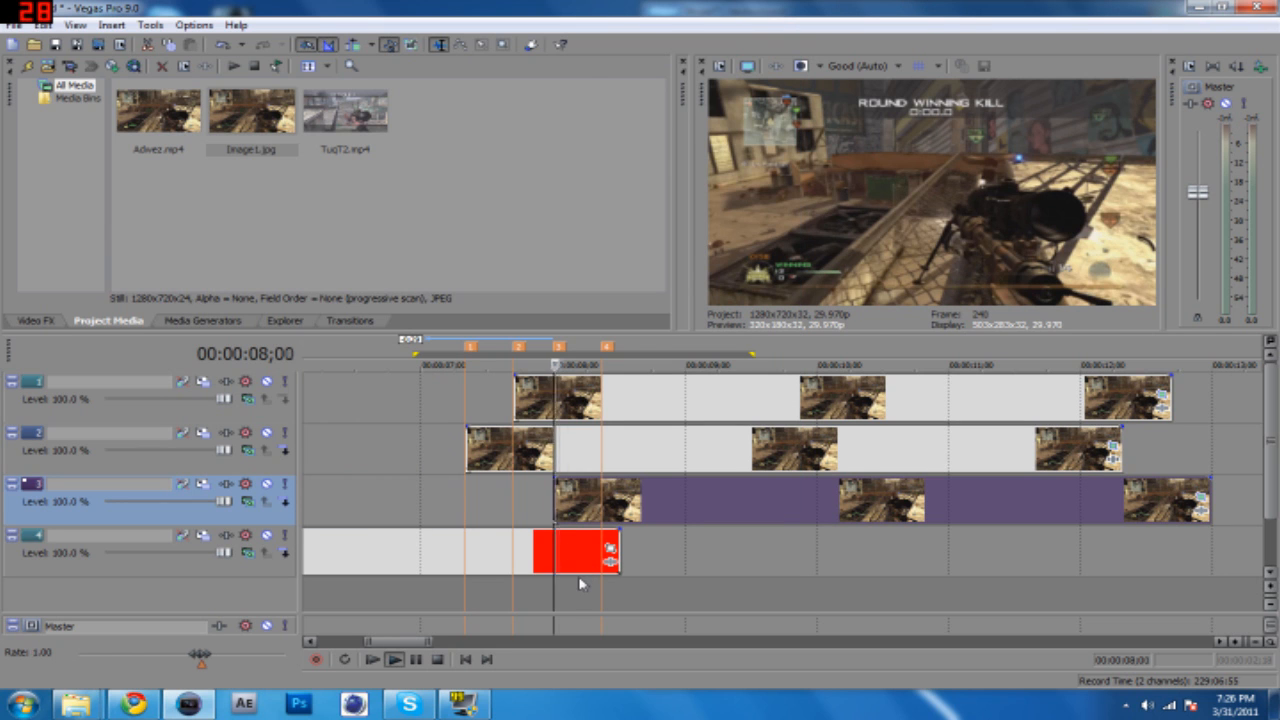
key(space)
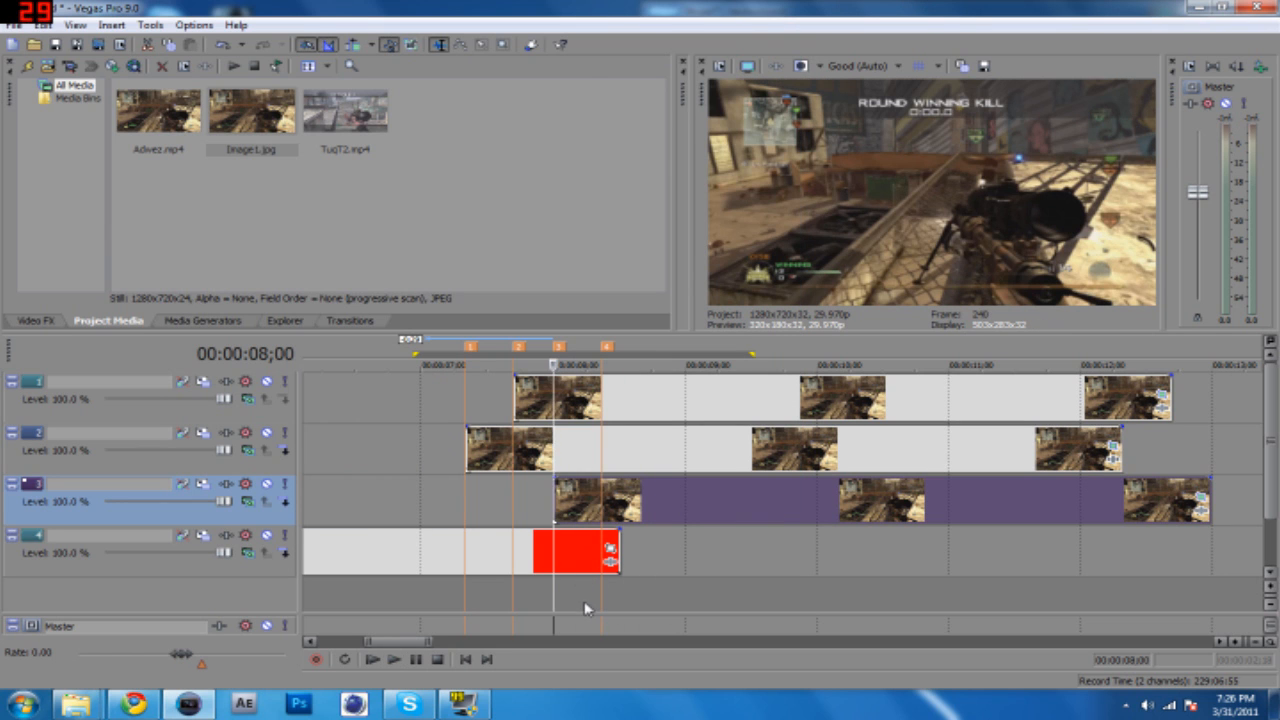
key(ctrl+s)
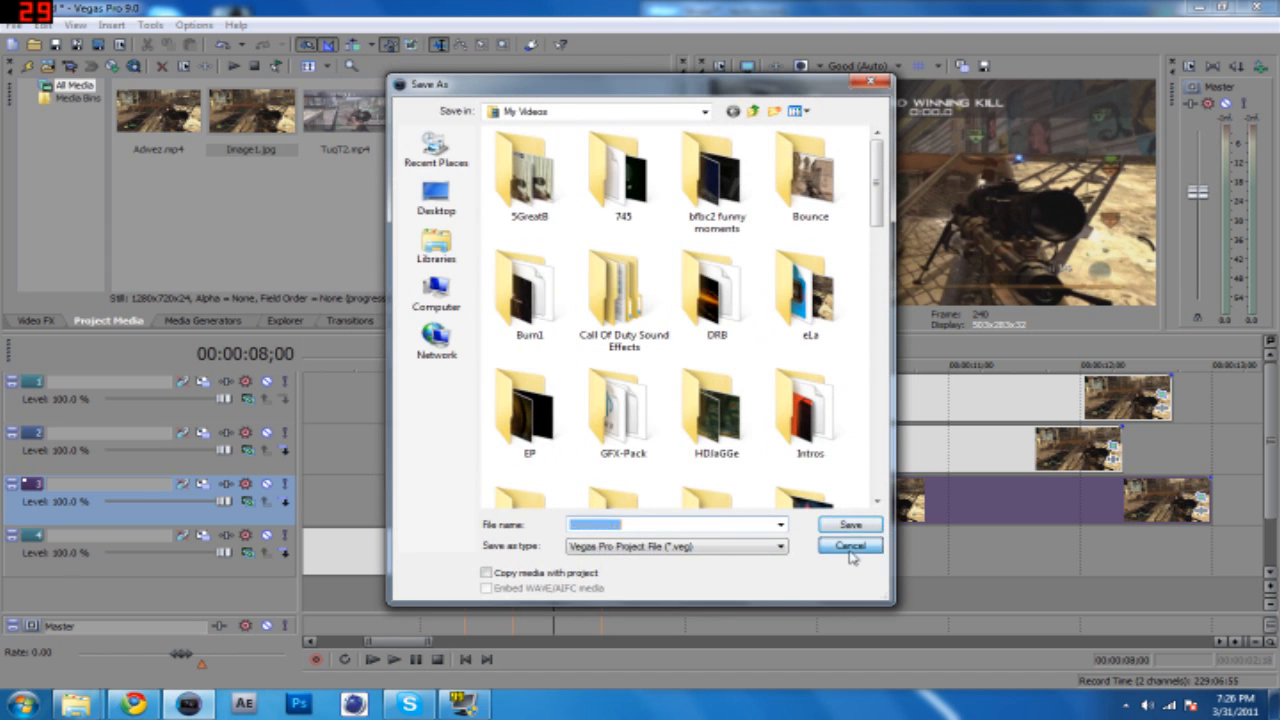
click(850, 552)
key(BackSpace)
key(BackSpace)
key(BackSpace)
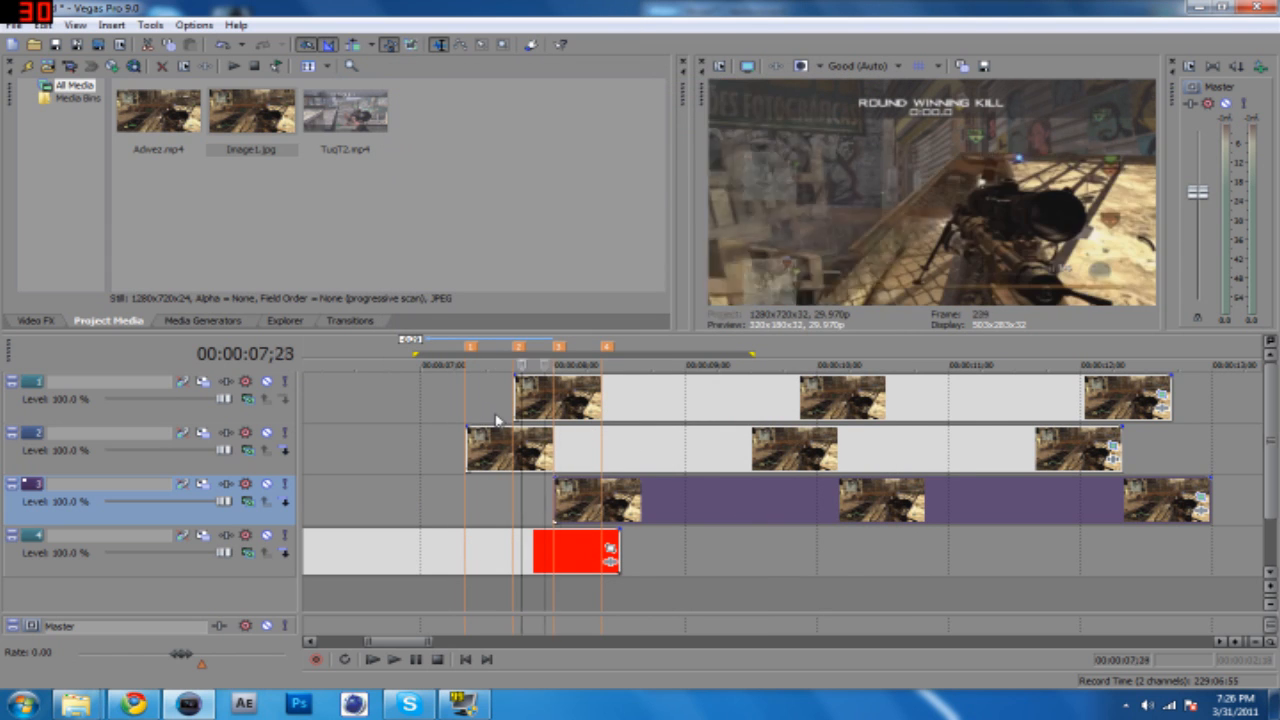
key(space)
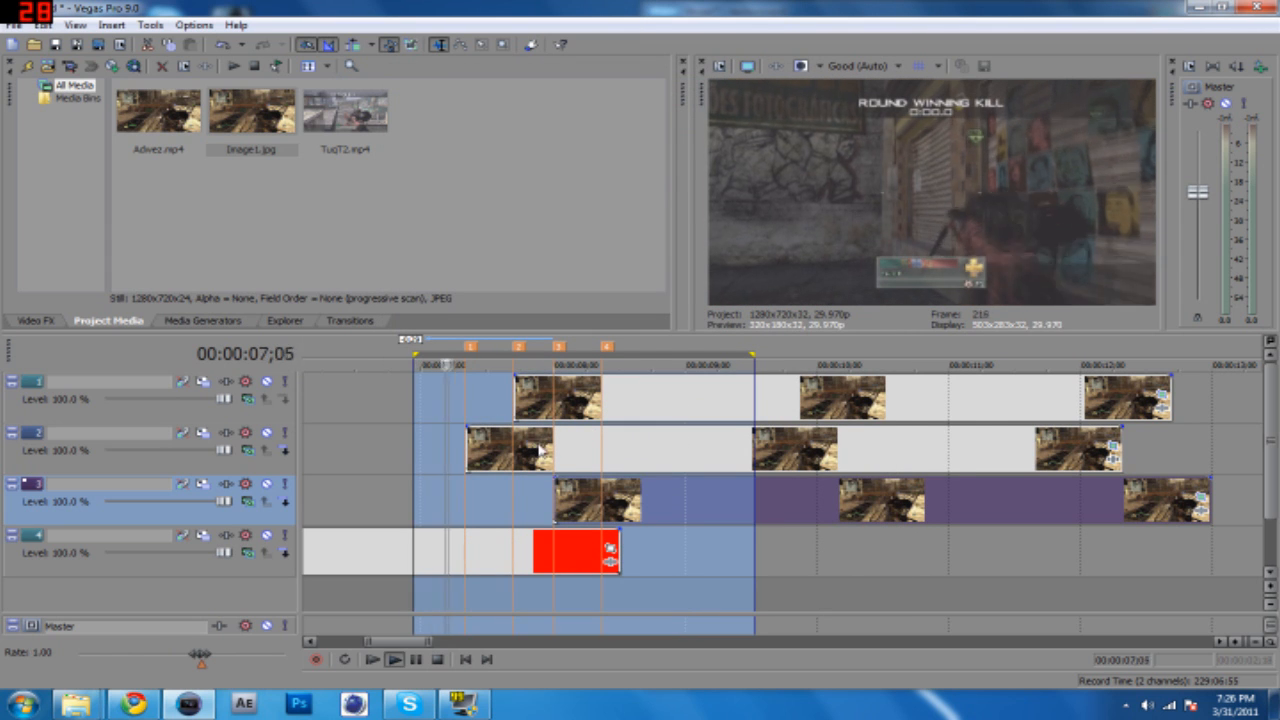
key(space)
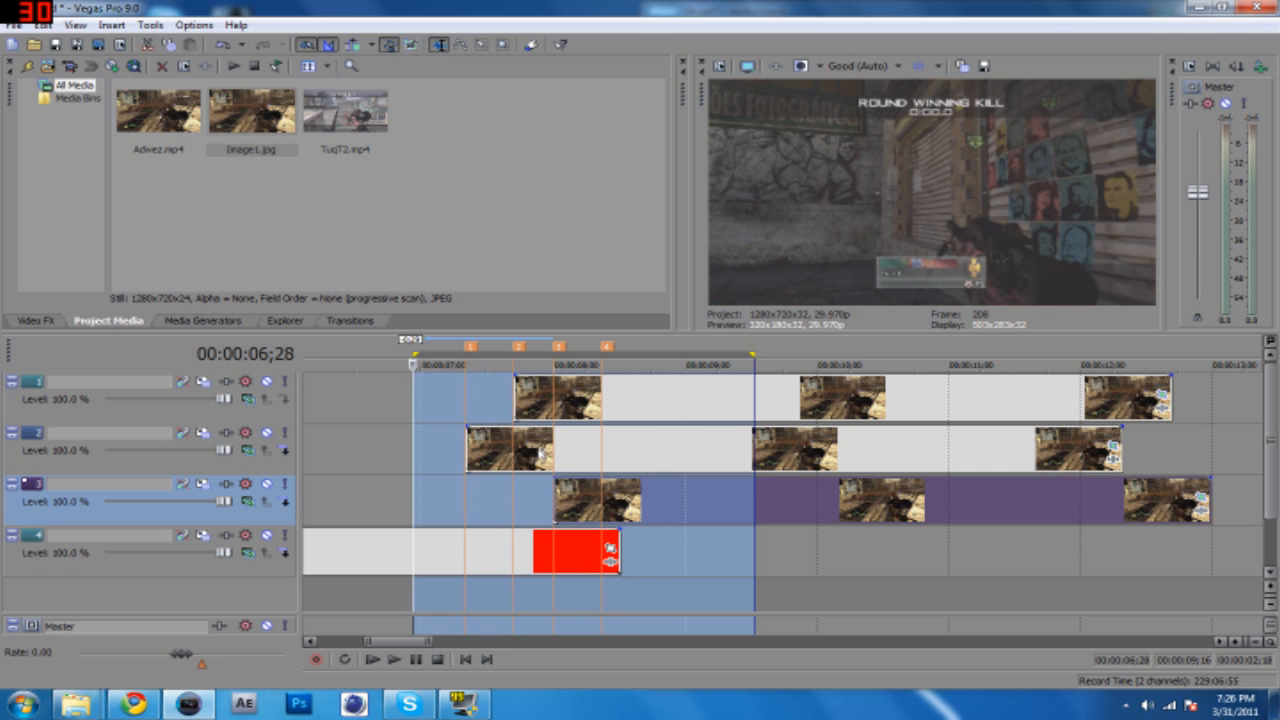
- Step frame by frame through the composite from between the first two markers to just past the third marker
click(504, 488)
click(501, 465)
click(531, 487)
click(534, 494)
key(Right)
key(Right)
key(Right)
key(Right)
key(Left)
key(Right)
key(Right)
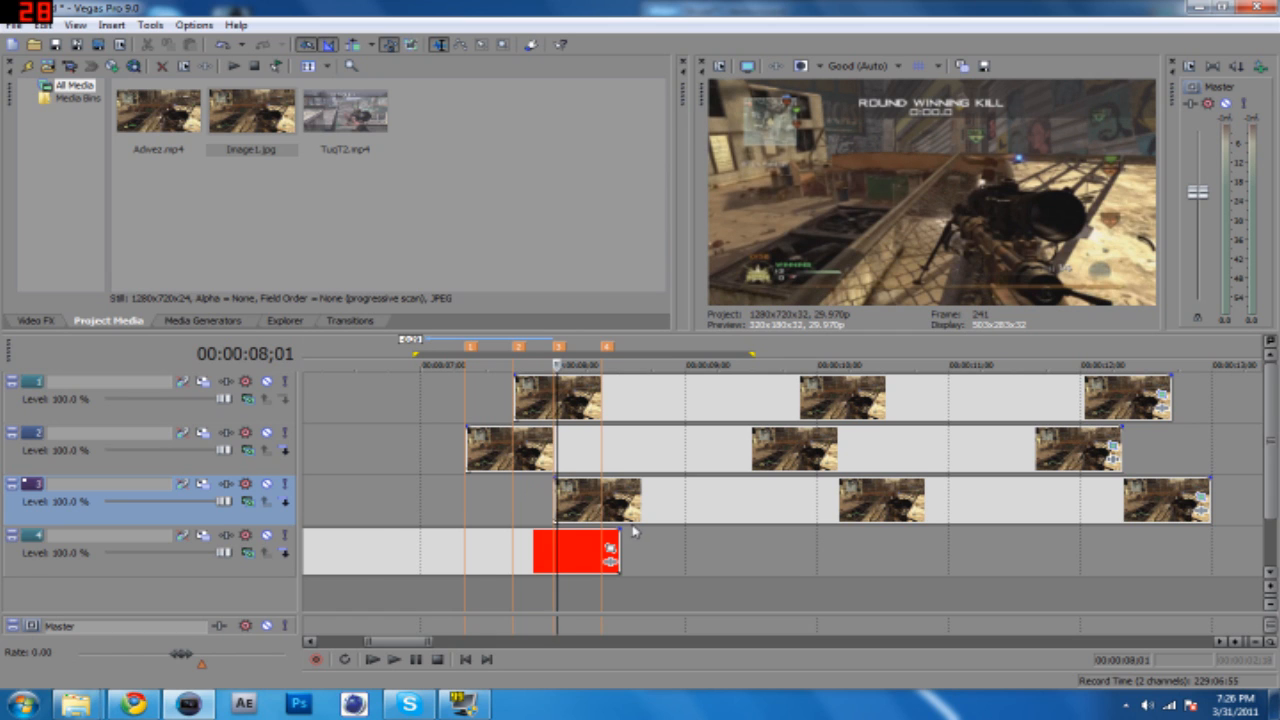
- Trim the end of the TuqT2 clip to the fourth marker at 00:00:08;11
scroll(633, 531, down, 4)
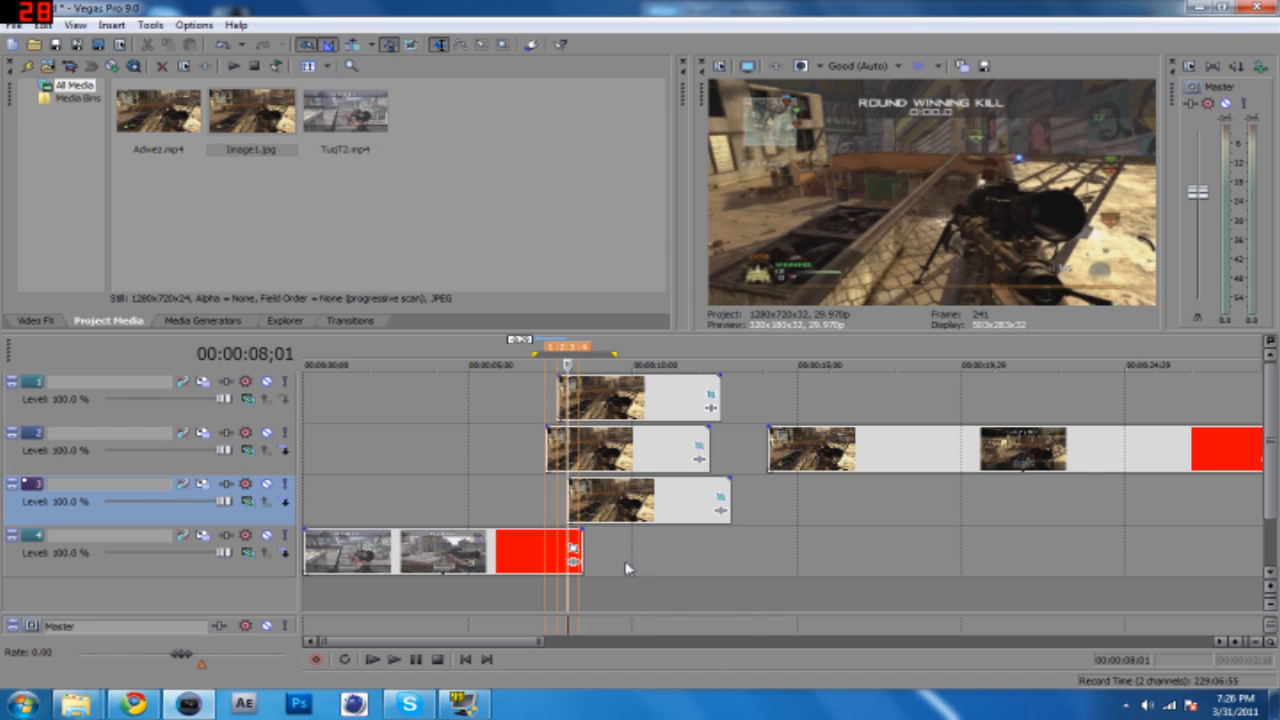
scroll(627, 568, up, 2)
click(795, 597)
scroll(797, 591, up, 2)
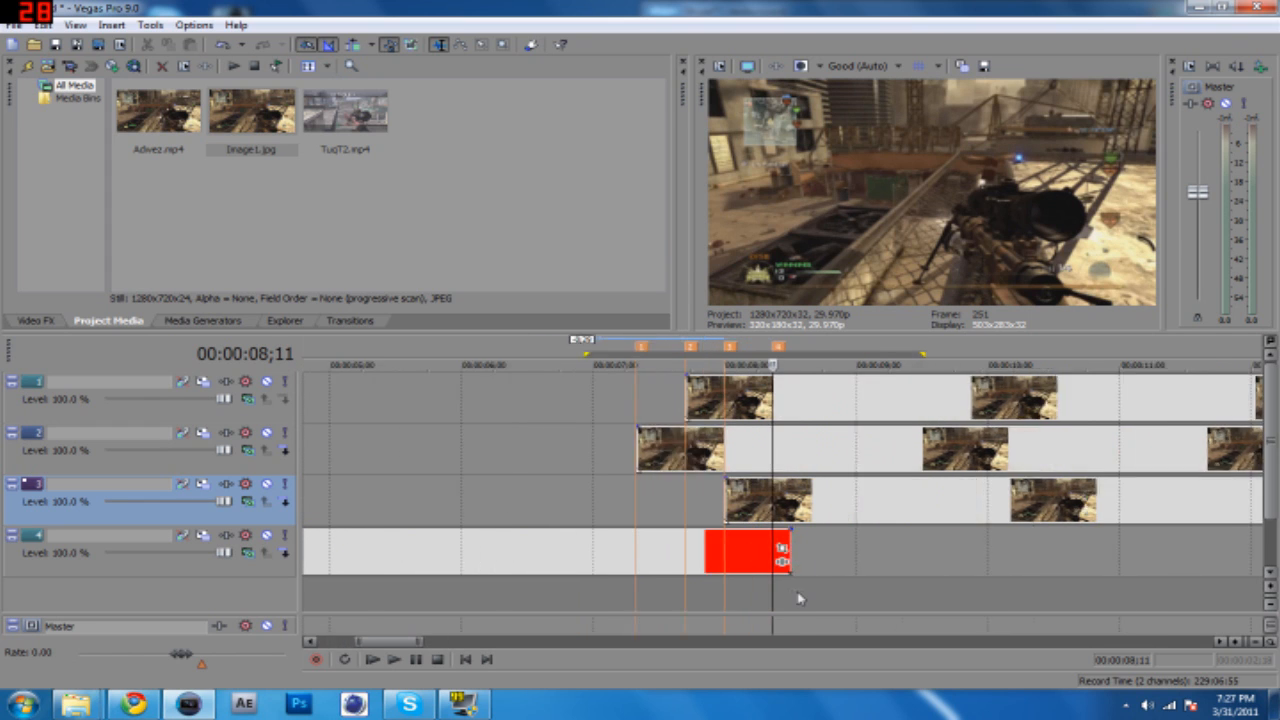
scroll(797, 591, up, 2)
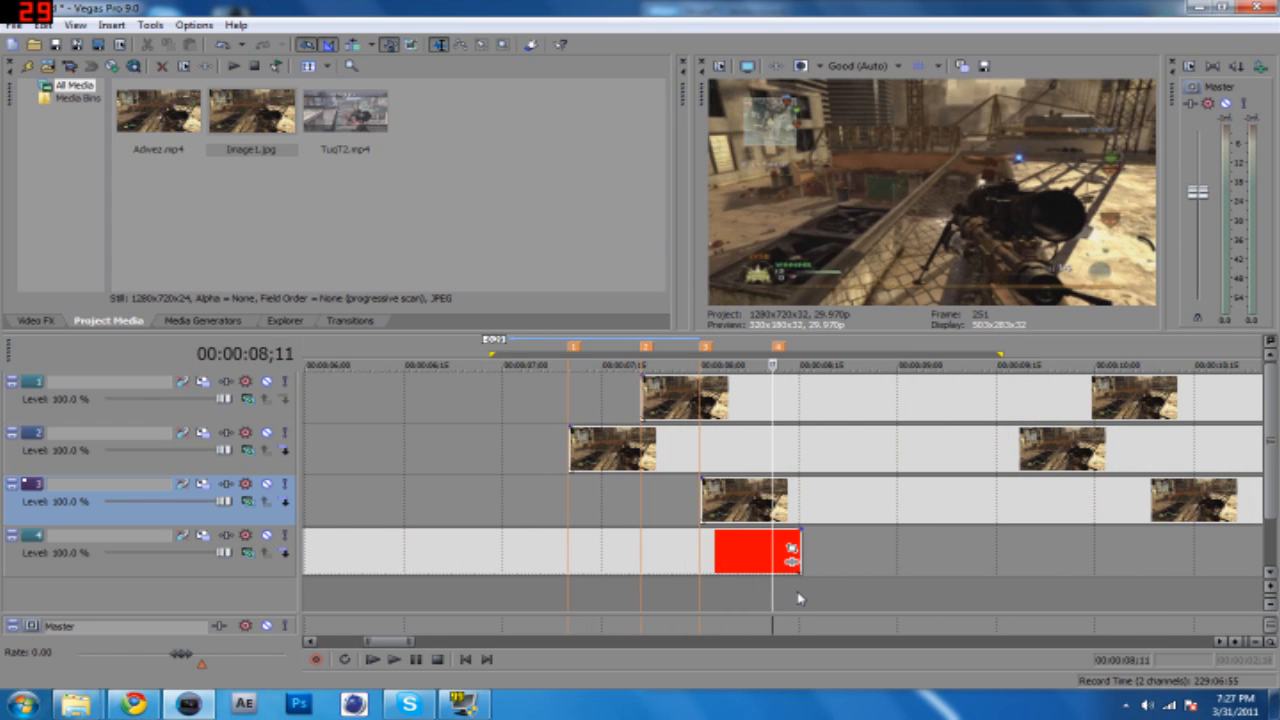
click(719, 590)
click(772, 588)
click(792, 555)
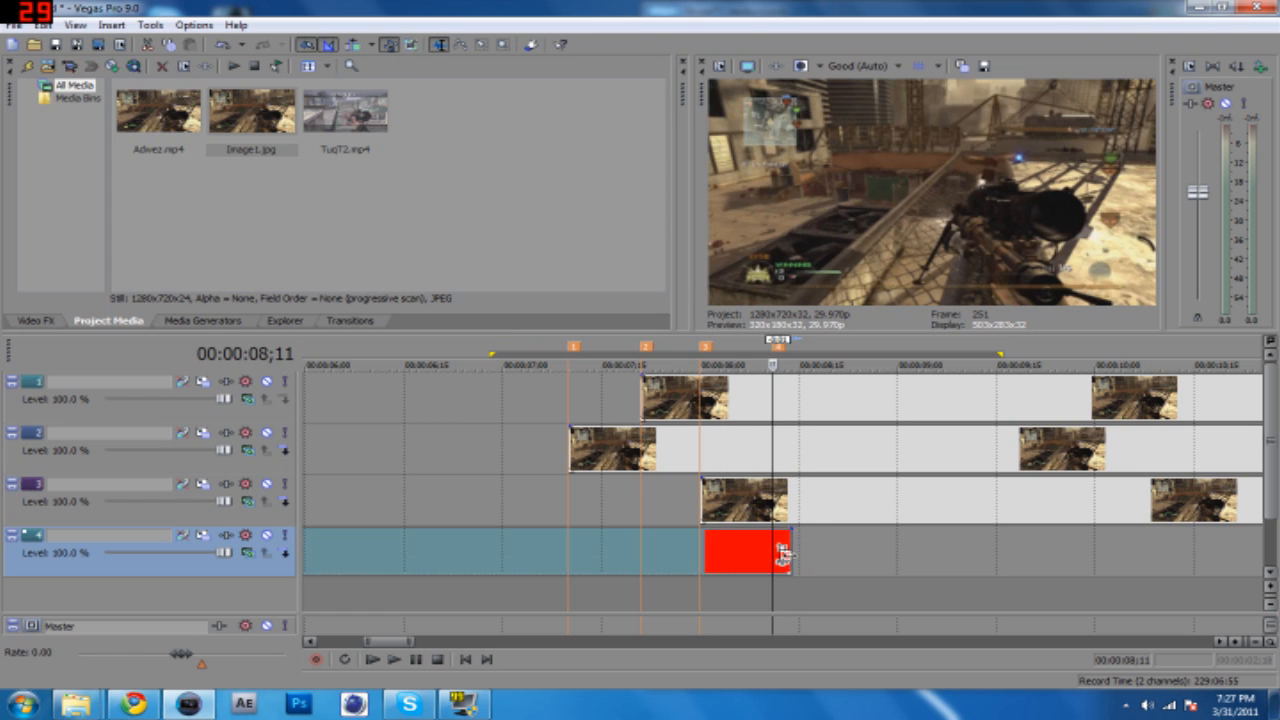
- Trim the three Image1 stills to end at the fourth marker and move the Adwez clip to start there
scroll(815, 545, down, 3)
drag(1077, 515, 772, 512)
drag(1028, 453, 772, 456)
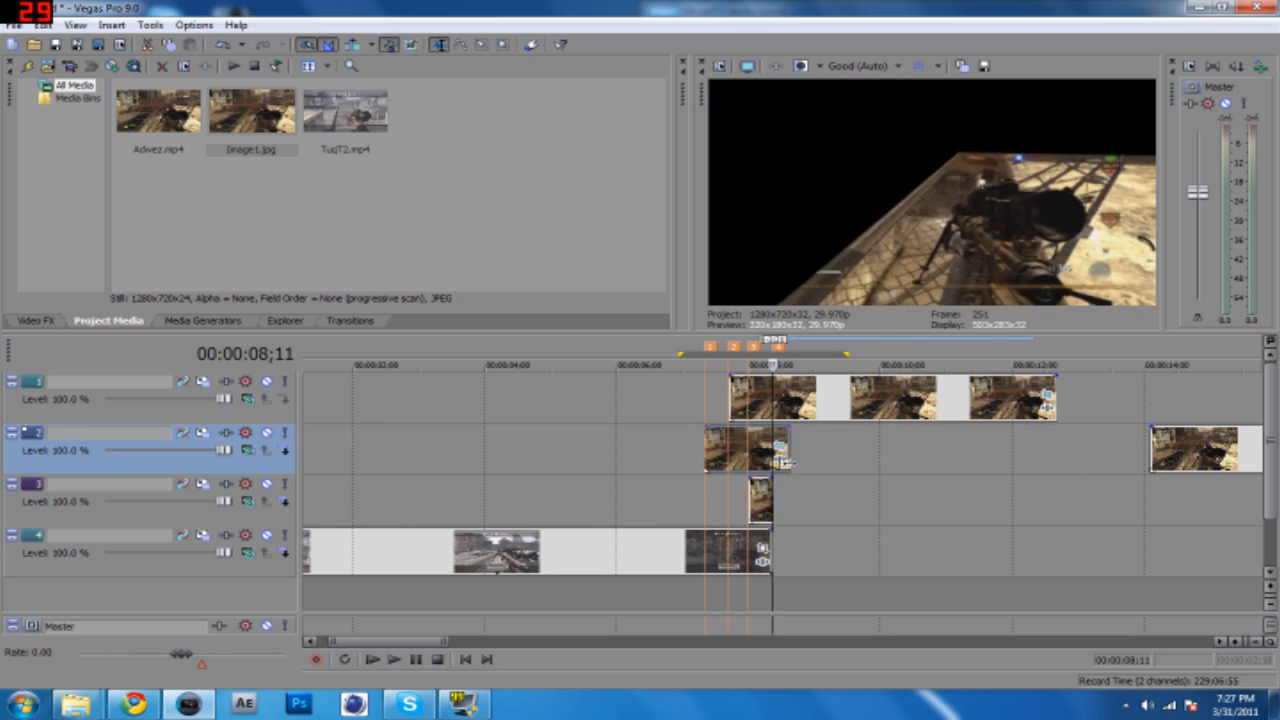
drag(1052, 401, 772, 418)
drag(1185, 452, 814, 470)
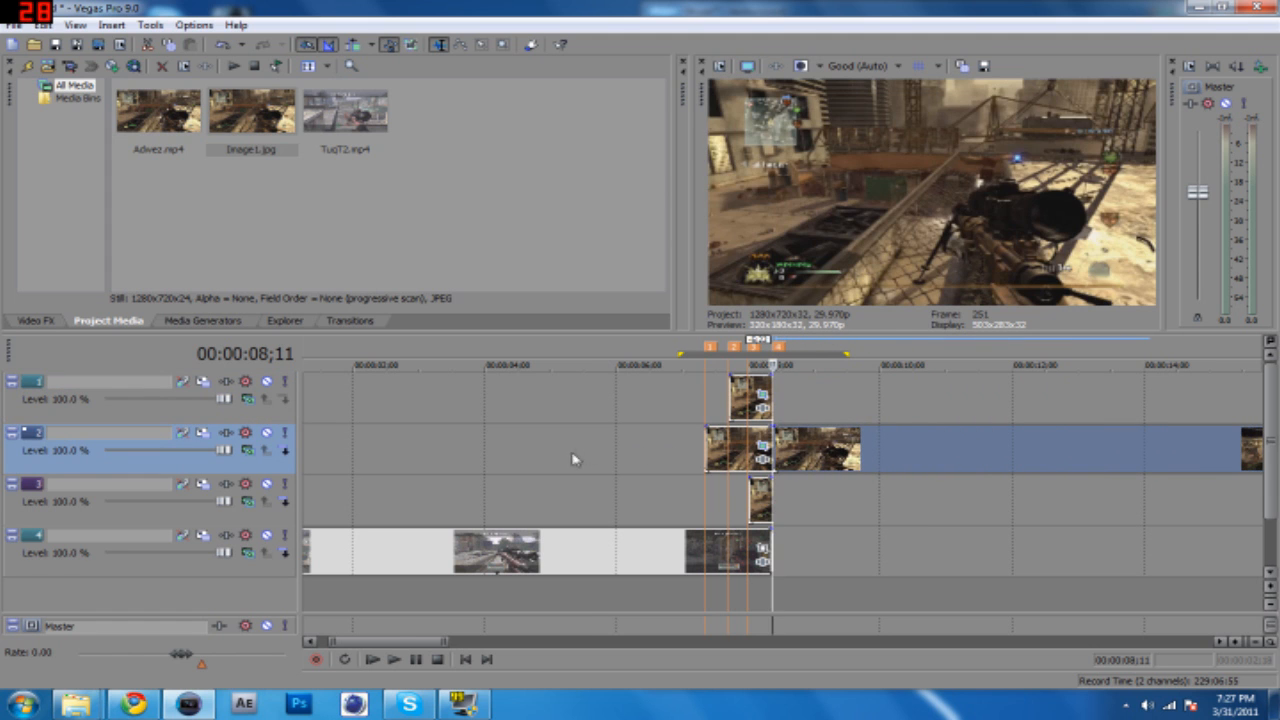
- Play the assembled transition into the Adwez clip and check the frames at the markers
click(589, 447)
key(space)
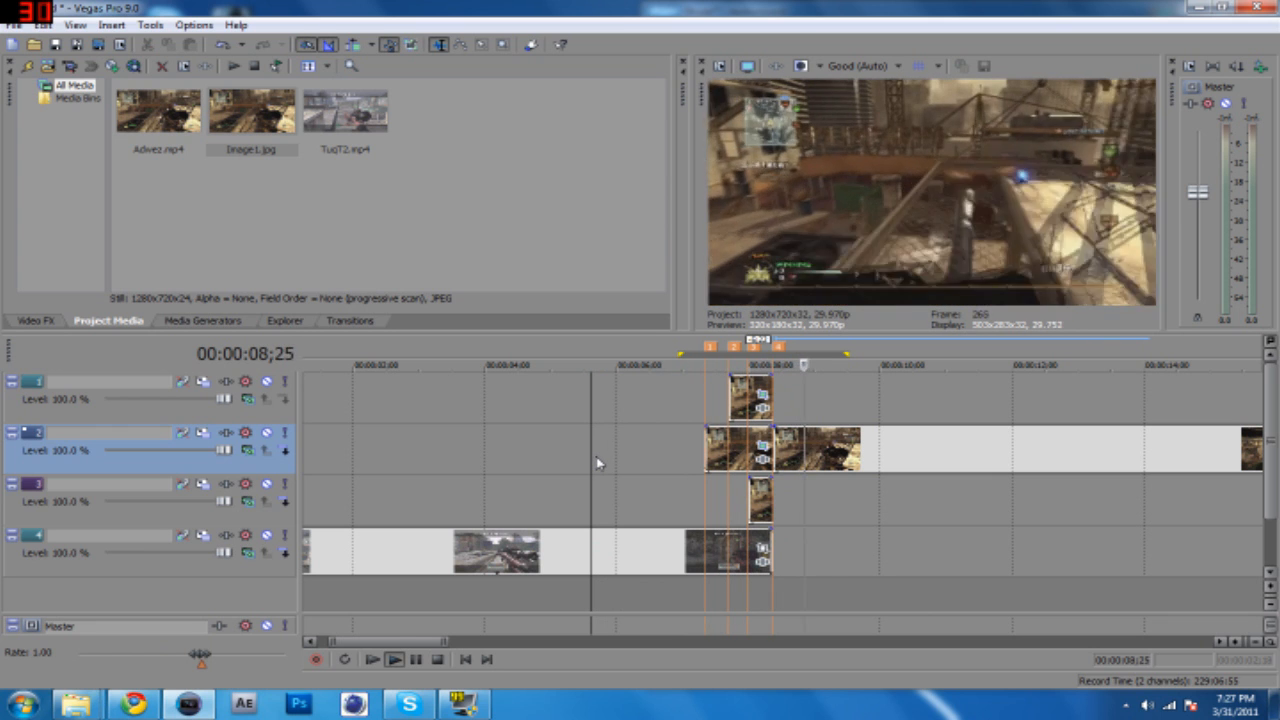
key(Return)
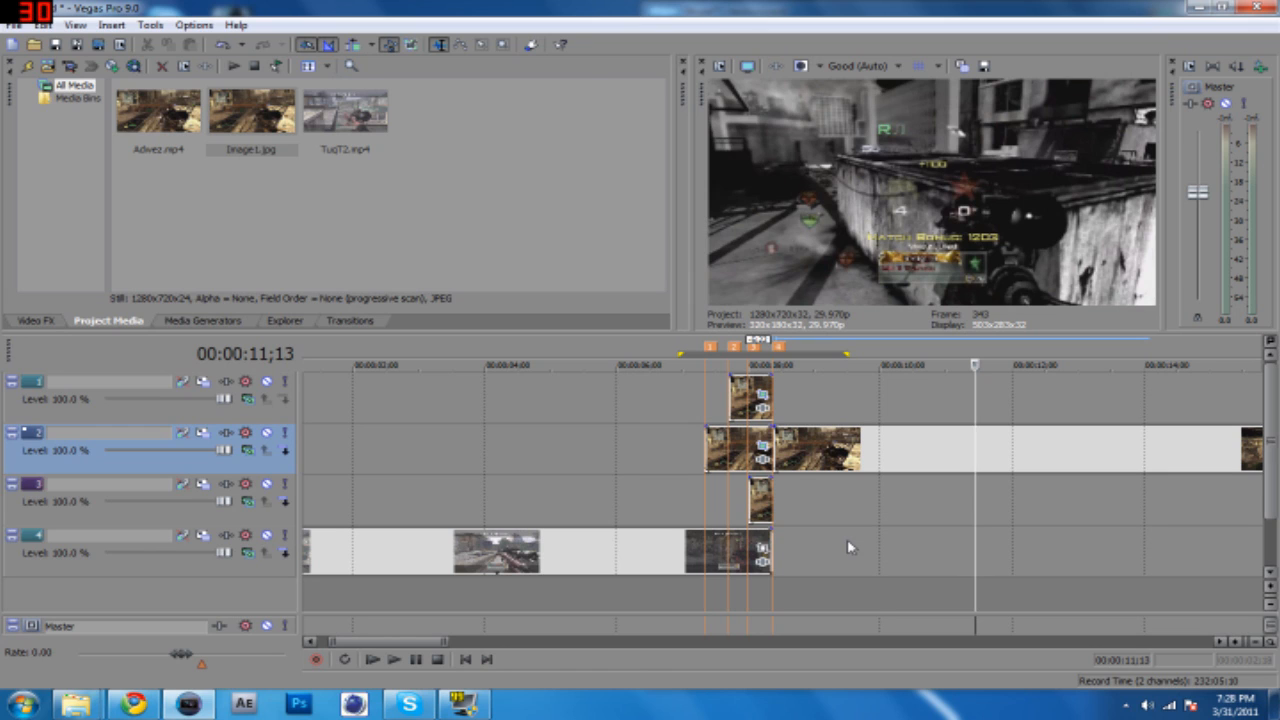
click(710, 492)
click(729, 490)
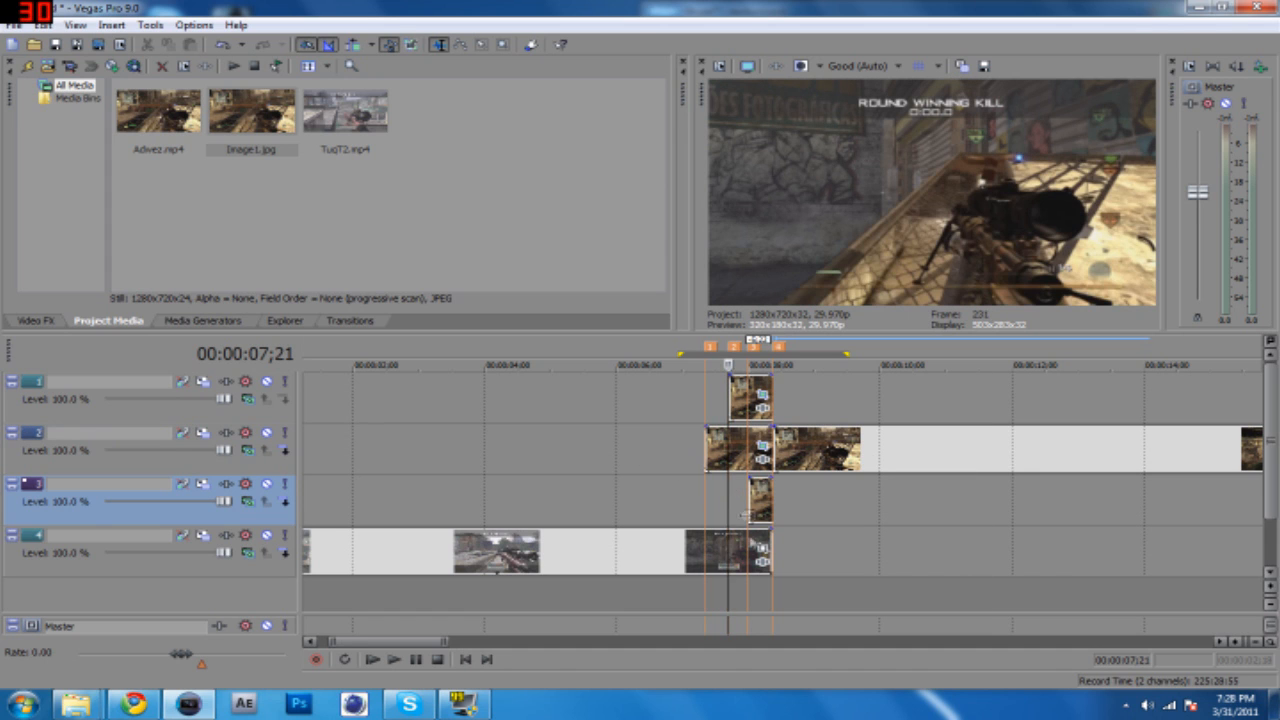
click(752, 596)
click(774, 592)
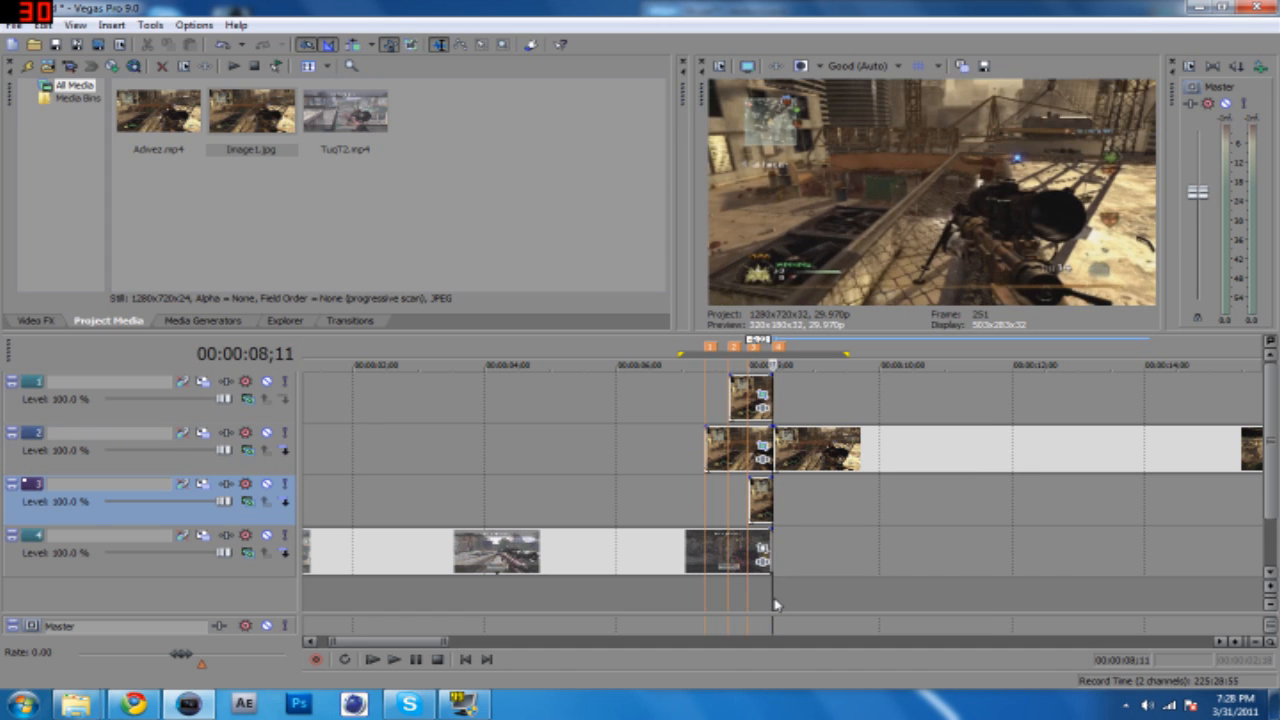